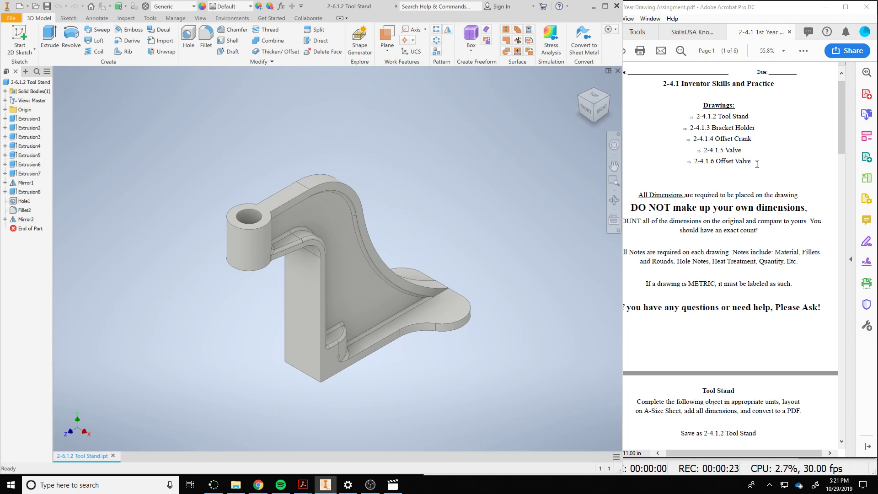
Examine the Tool Stand drawing in the assignment PDF and the finished model in front, top and home views.
{"action": "scroll", "coordinate": [757, 164], "scroll_direction": "down", "scroll_amount": 5}
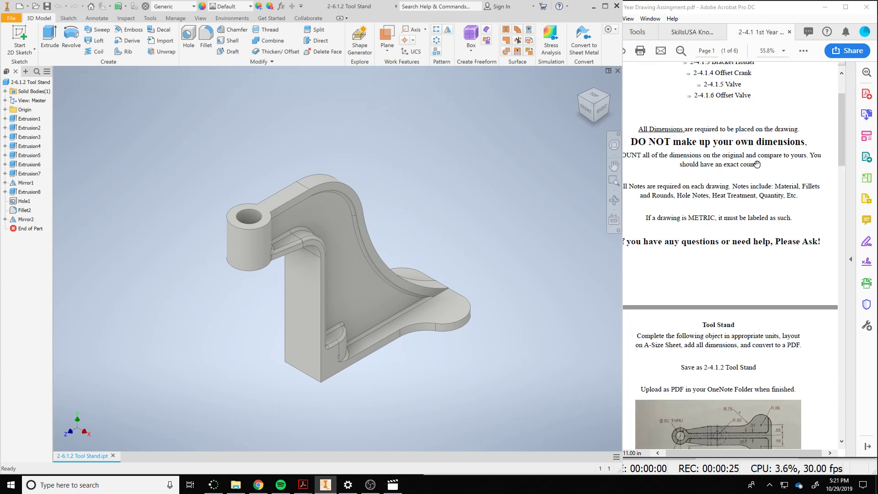
{"action": "scroll", "coordinate": [757, 164], "scroll_direction": "down", "scroll_amount": 5}
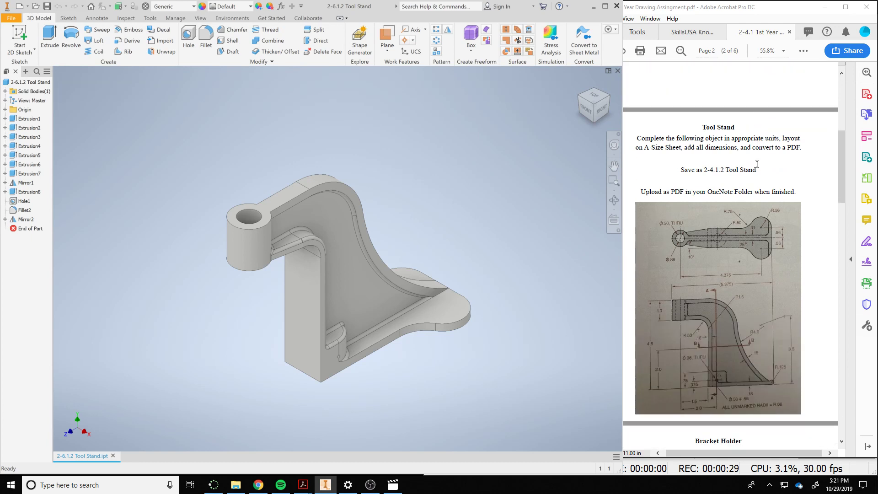
{"action": "scroll", "coordinate": [757, 189], "scroll_direction": "down", "scroll_amount": 1}
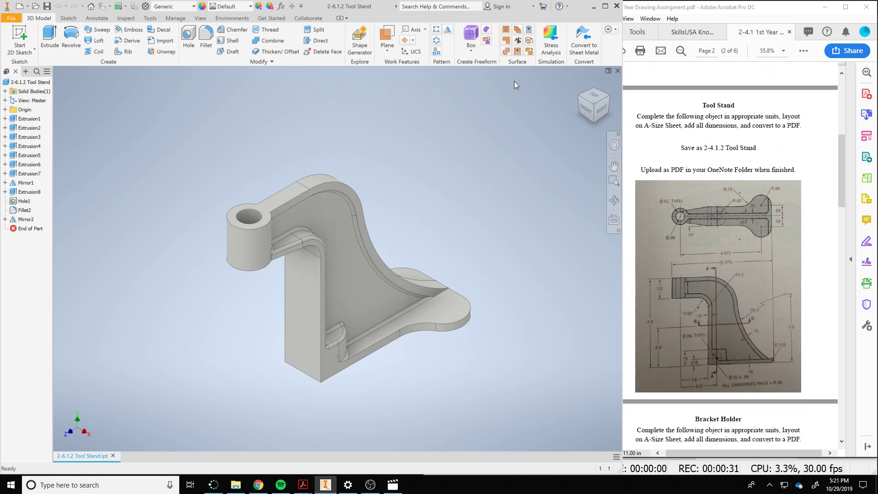
{"action": "left_click", "coordinate": [578, 97]}
{"action": "left_click", "coordinate": [601, 109]}
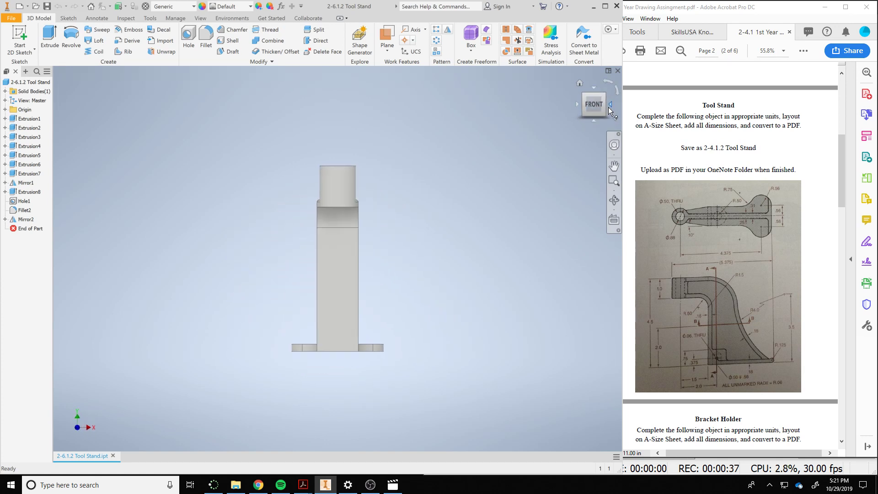
{"action": "left_click", "coordinate": [594, 87]}
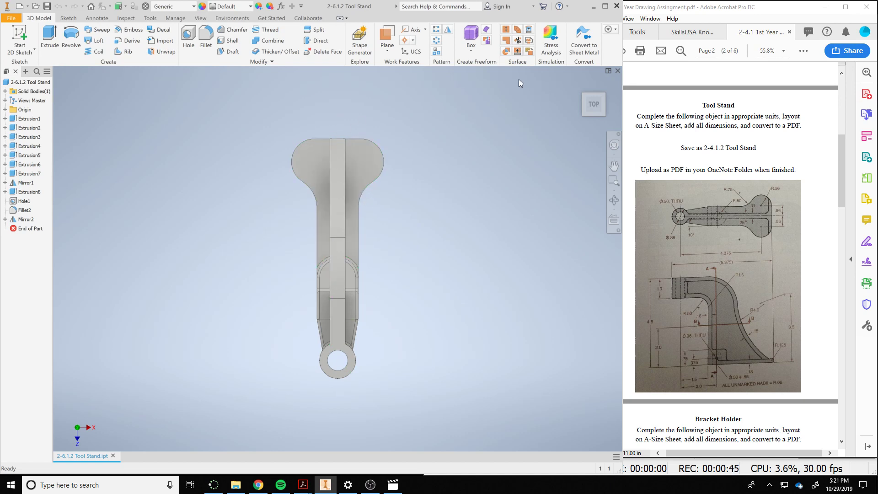
{"action": "left_click", "coordinate": [579, 84]}
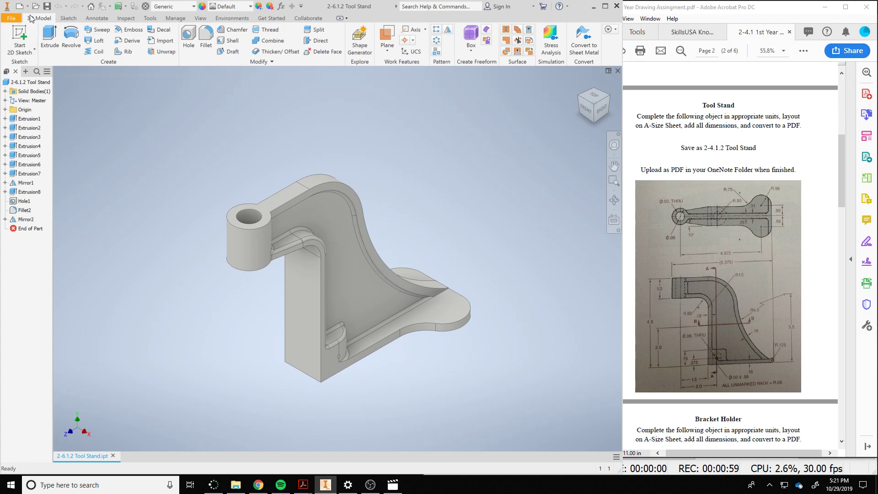
Create a new part from the Standard.ipt template and start a 2D sketch on the YZ plane.
{"action": "left_click", "coordinate": [18, 6]}
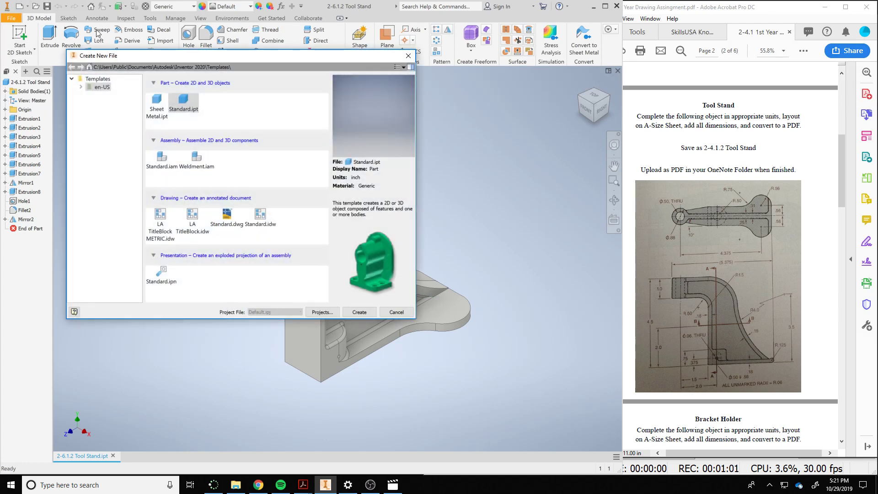
{"action": "double_click", "coordinate": [183, 103]}
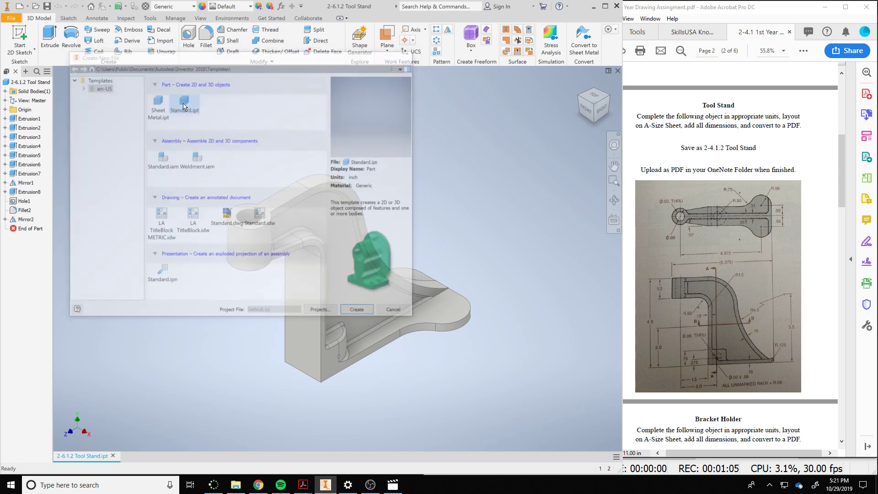
{"action": "left_click", "coordinate": [21, 34]}
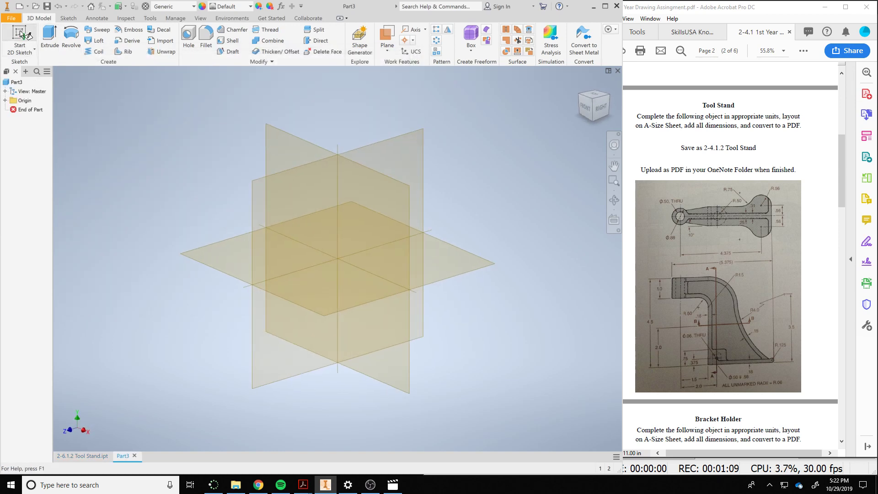
{"action": "left_click", "coordinate": [401, 156]}
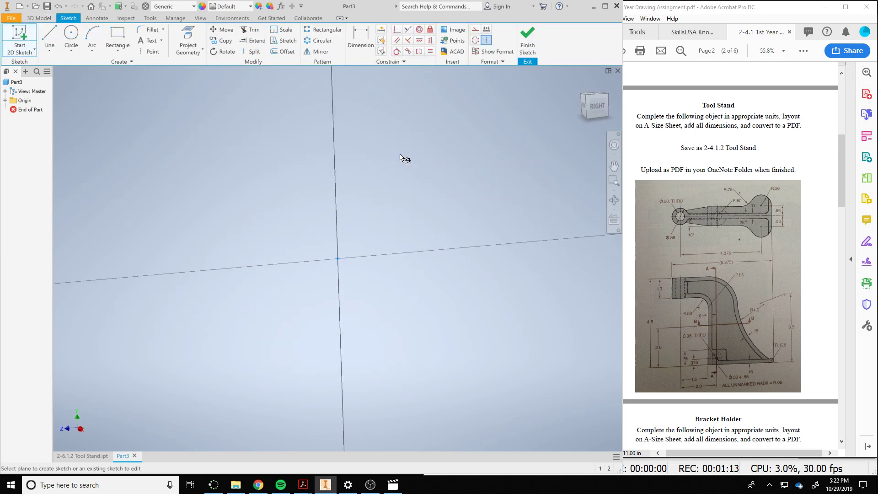
{"action": "middle_click_drag", "start_coordinate": [432, 124], "coordinate": [440, 207]}
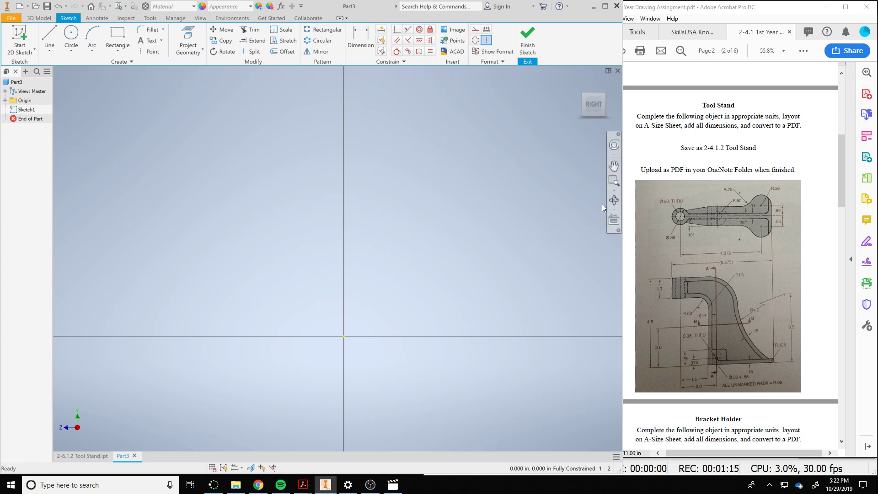
Draw three overlapping rectangles: a column from the origin about 0.28 by 0.81 in, an arm across its top, and a thin base from the origin.
{"action": "left_click", "coordinate": [118, 35]}
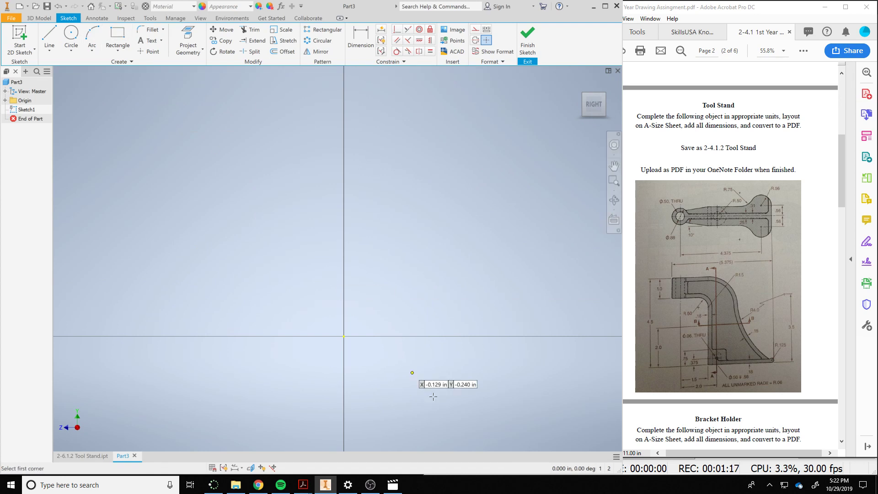
{"action": "left_click", "coordinate": [344, 336]}
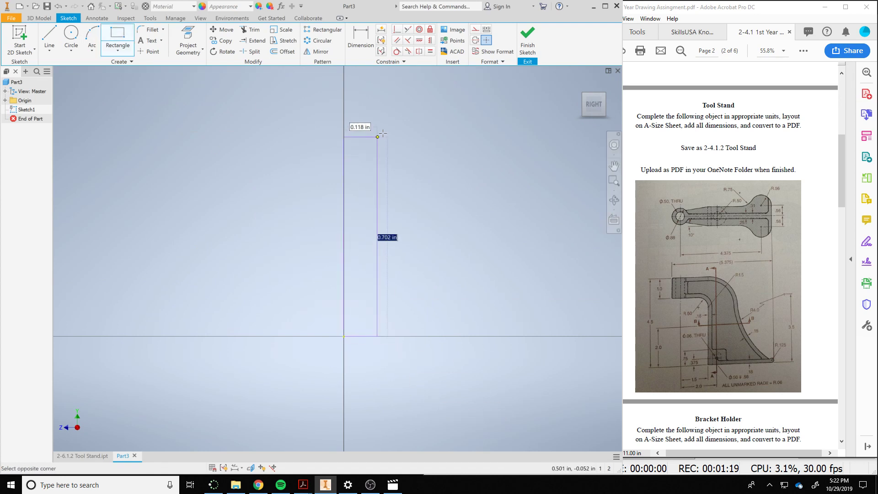
{"action": "left_click", "coordinate": [423, 108]}
{"action": "left_click", "coordinate": [419, 109]}
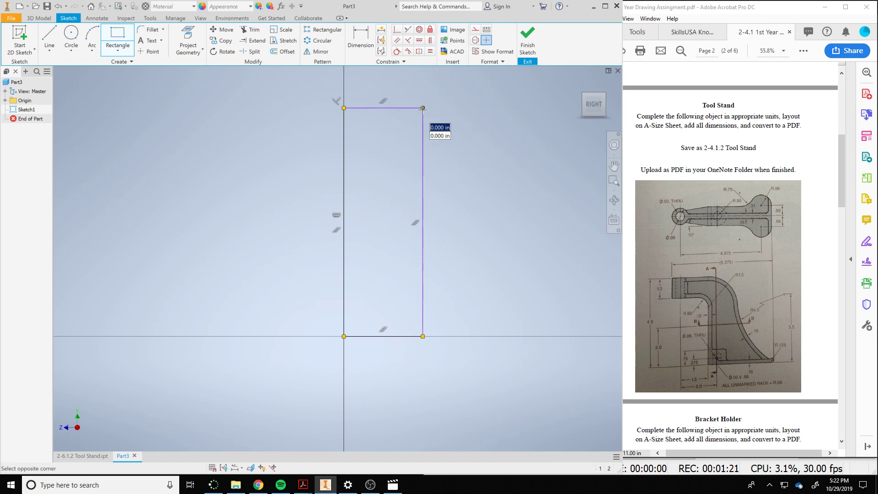
{"action": "left_click", "coordinate": [271, 173]}
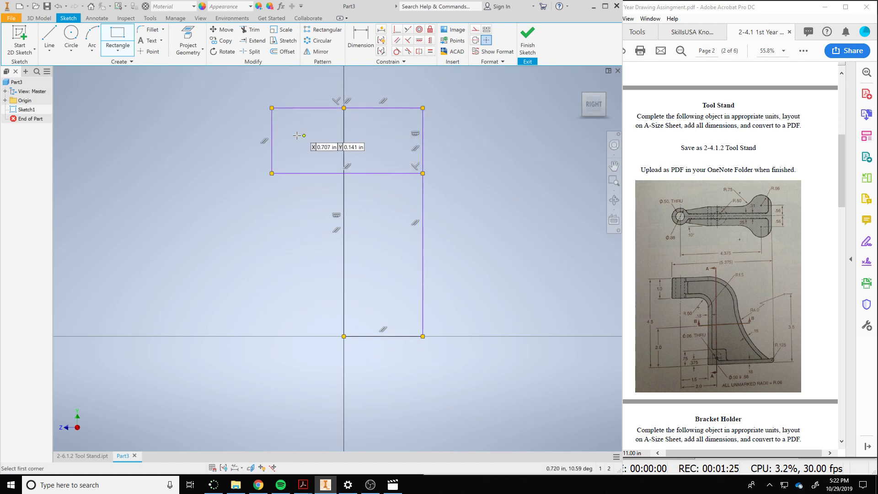
{"action": "left_click", "coordinate": [345, 336]}
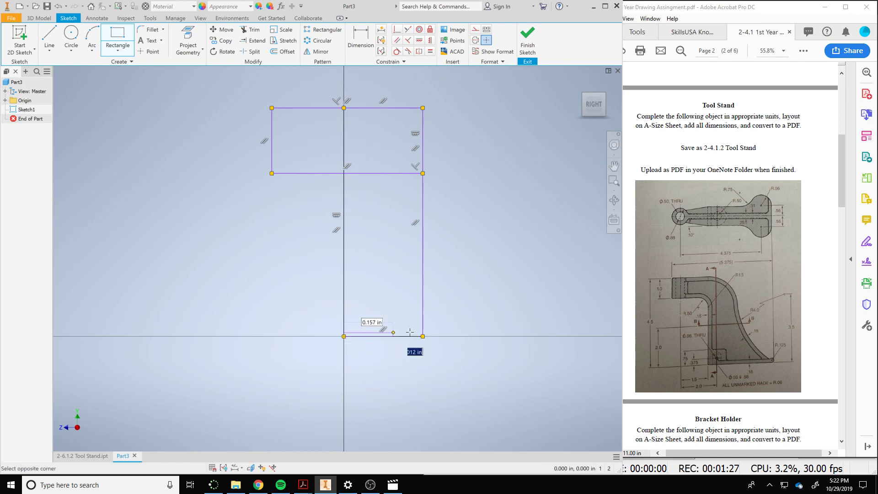
{"action": "left_click", "coordinate": [582, 324]}
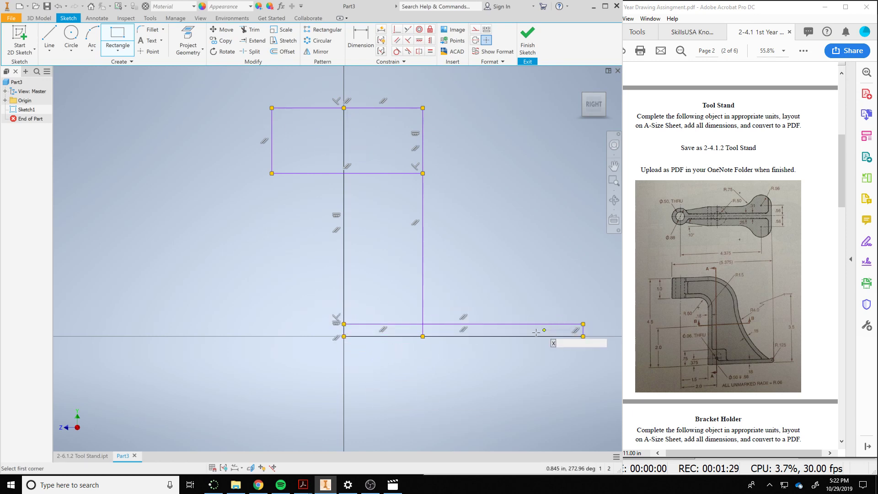
Dimension the overall height between the column's top and bottom edges as 4.5 in.
{"action": "left_click", "coordinate": [359, 41]}
{"action": "left_click", "coordinate": [380, 109]}
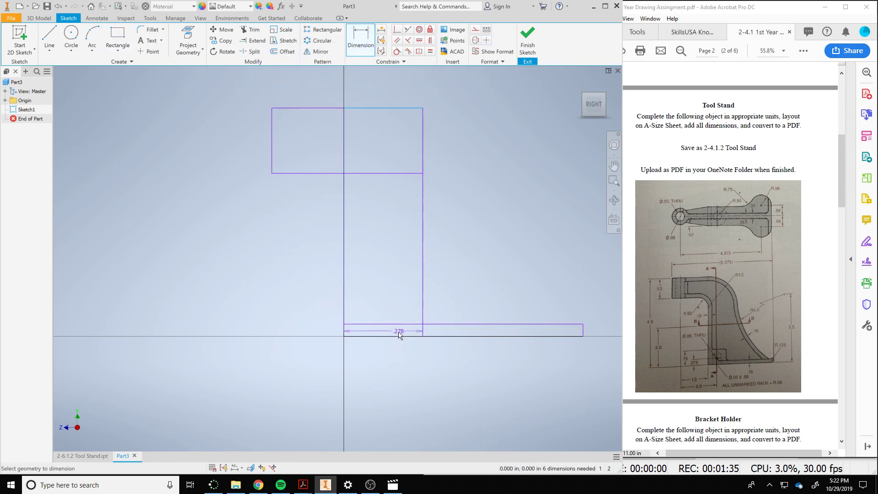
{"action": "left_click", "coordinate": [400, 336]}
{"action": "left_click", "coordinate": [206, 209]}
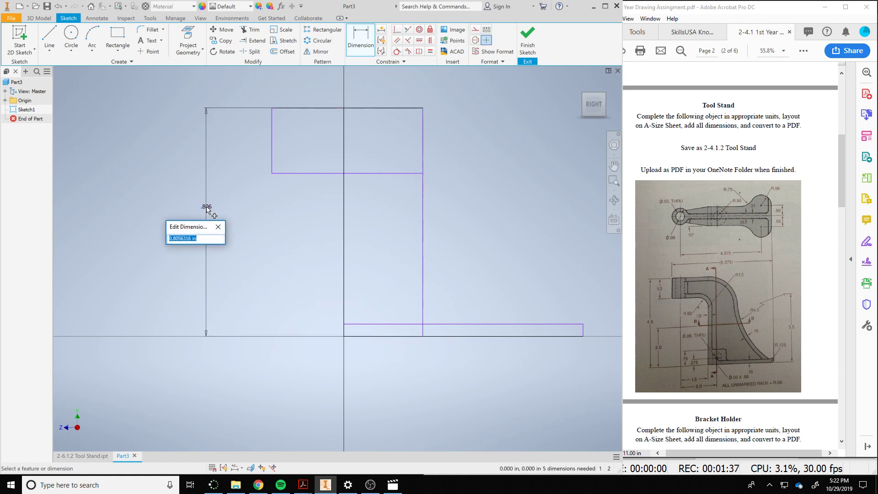
{"action": "type", "text": "4.5"}
{"action": "key", "text": "Return"}
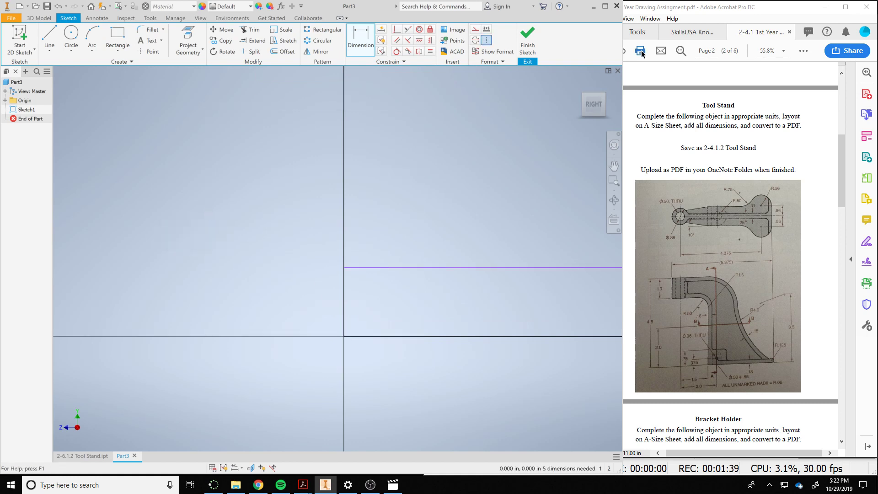
{"action": "left_click", "coordinate": [593, 116]}
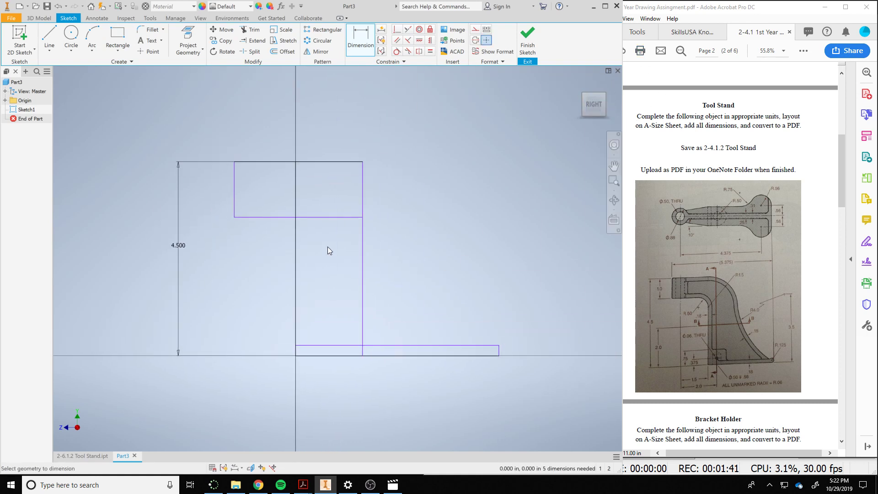
Dimension the height of the upper arm rectangle as 1 in.
{"action": "left_click", "coordinate": [234, 196]}
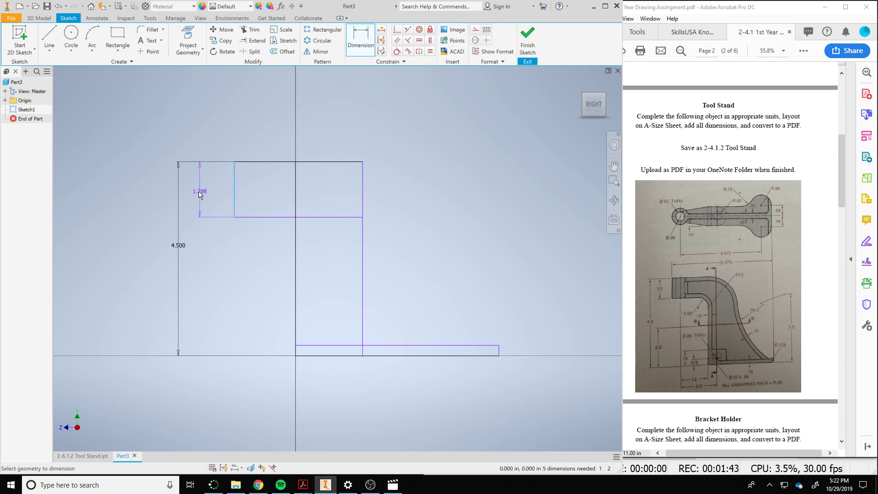
{"action": "left_click", "coordinate": [194, 194]}
{"action": "type", "text": "1.2882883"}
{"action": "key", "text": "Return"}
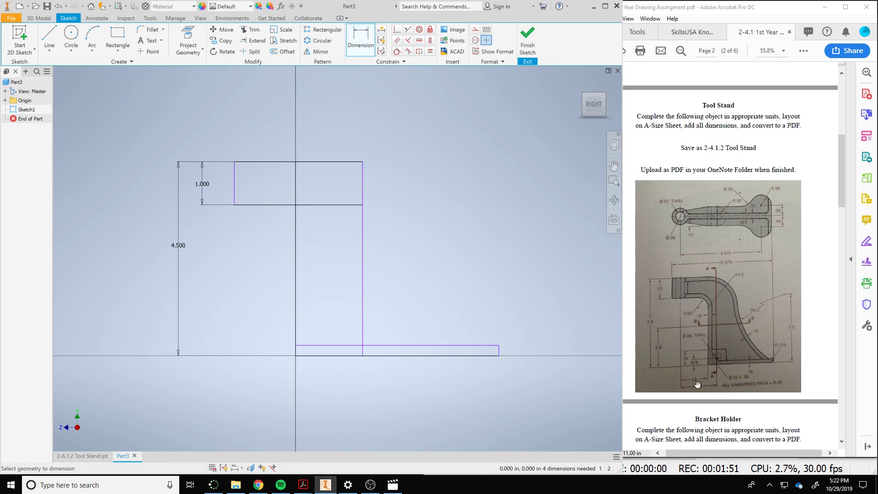
Dimension the arm's overhang from its outer end to the column's near edge as 1.5 in.
{"action": "left_click", "coordinate": [296, 212]}
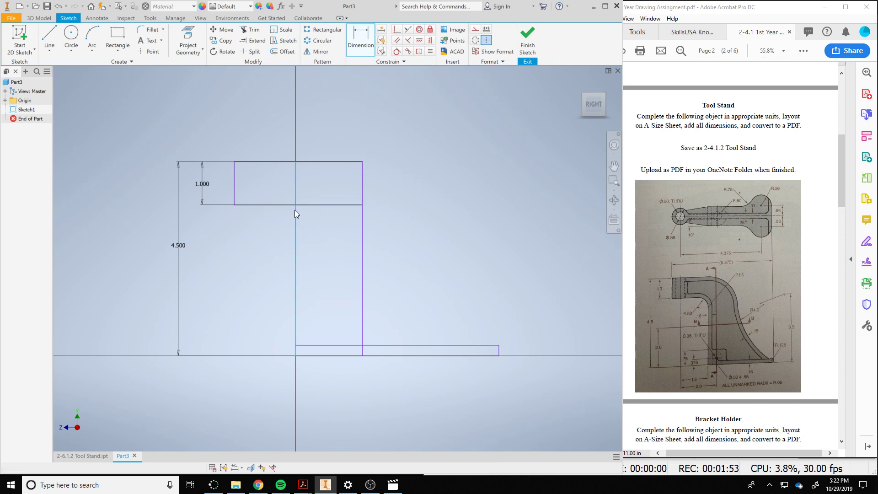
{"action": "left_click", "coordinate": [233, 183]}
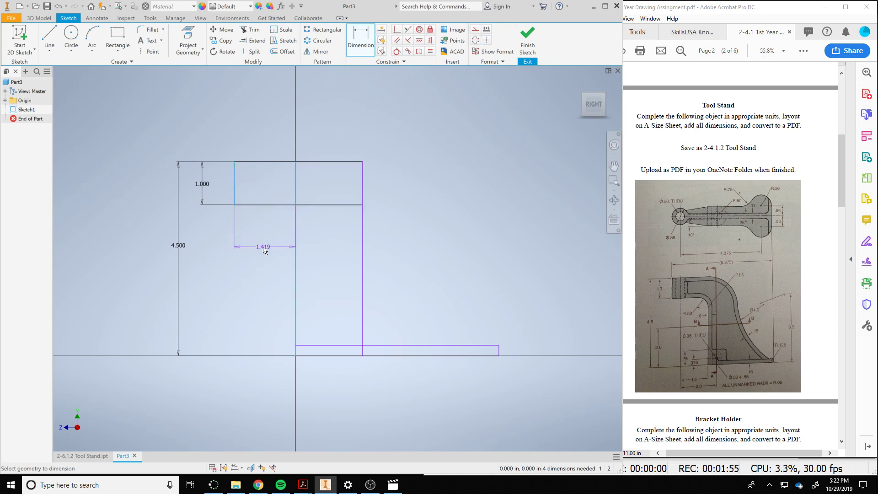
{"action": "left_click", "coordinate": [264, 224]}
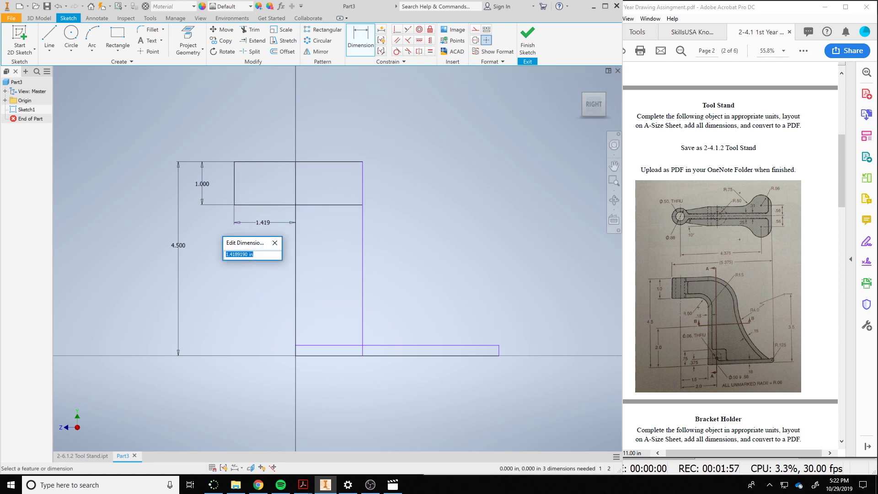
{"action": "type", "text": "1"}
{"action": "key", "text": "Return"}
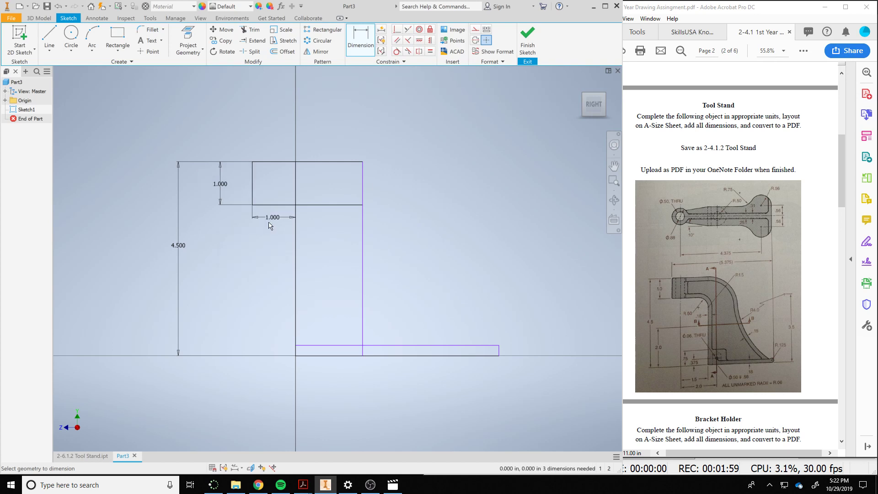
{"action": "double_click", "coordinate": [279, 218]}
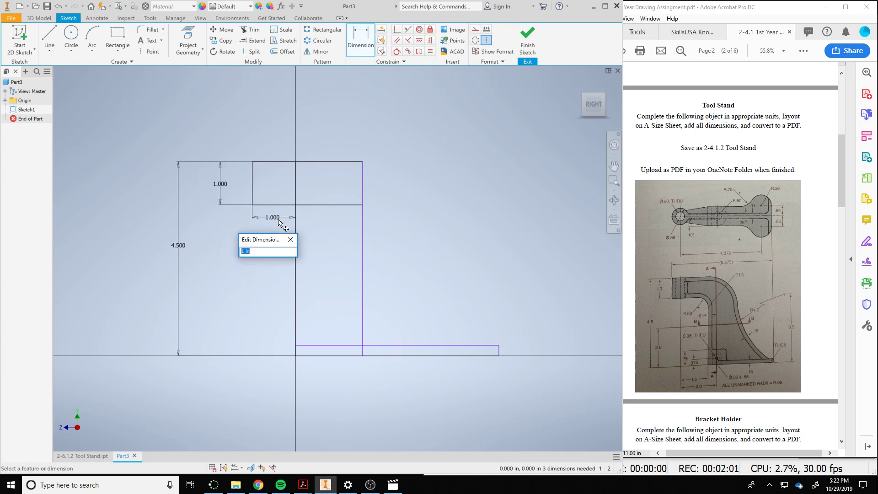
{"action": "type", "text": "1.5"}
{"action": "key", "text": "Return"}
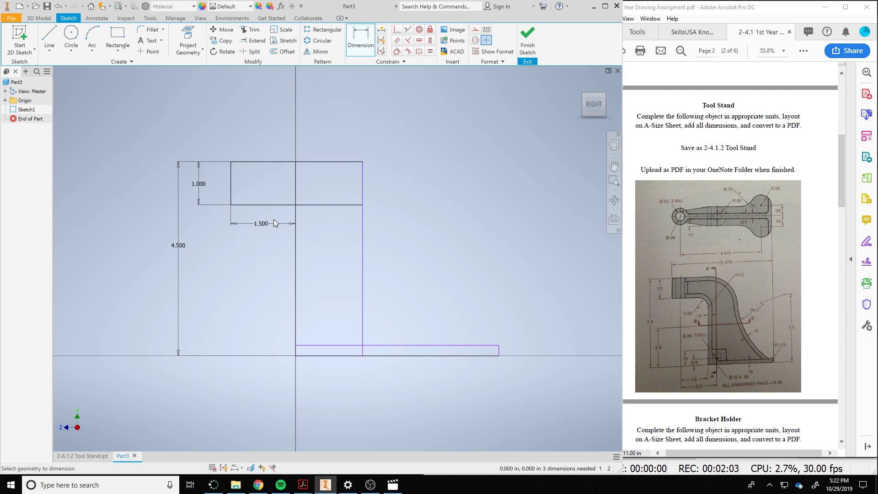
Dimension the thickness of the base rectangle as 0.18 in.
{"action": "left_click", "coordinate": [499, 351]}
{"action": "left_click", "coordinate": [519, 352]}
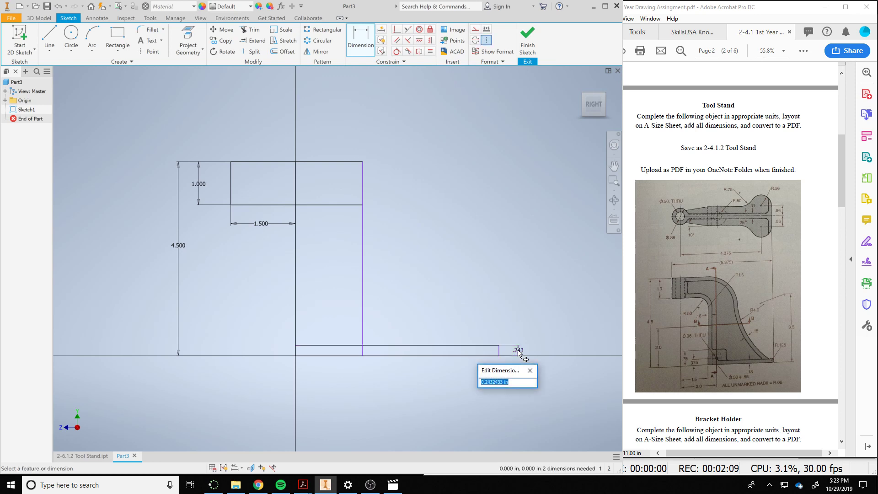
{"action": "type", "text": ".18"}
{"action": "key", "text": "Return"}
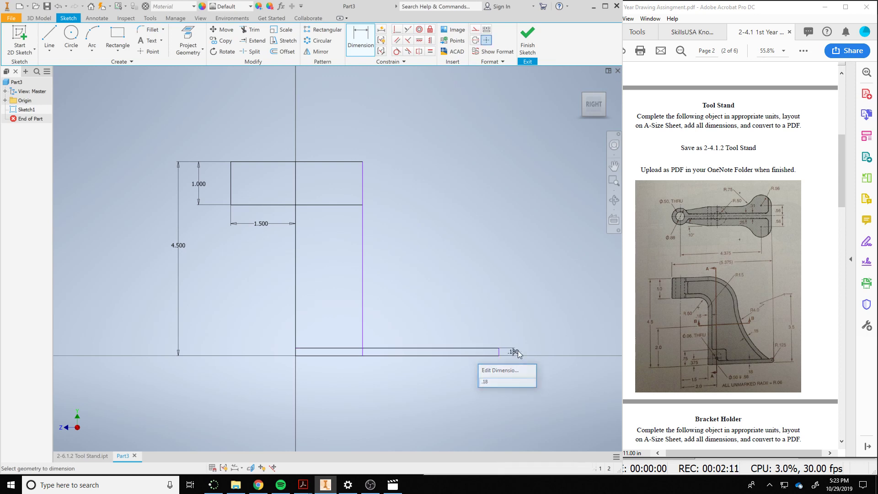
Dimension the overall length from the arm's outer end to the far end of the base as 5.375 in.
{"action": "left_click", "coordinate": [498, 352]}
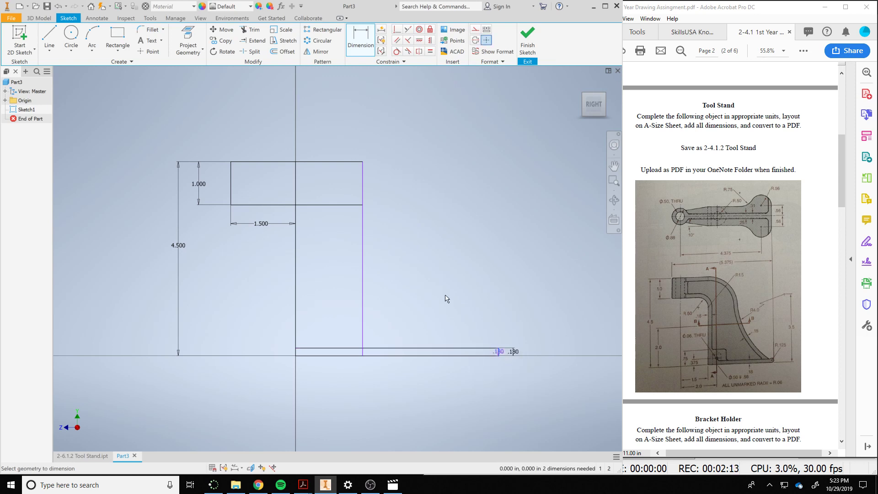
{"action": "left_click", "coordinate": [232, 186]}
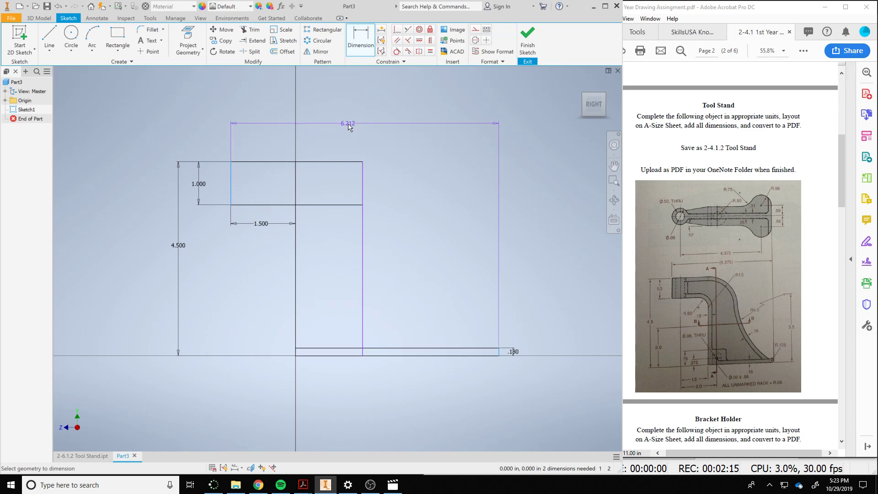
{"action": "left_click", "coordinate": [348, 127]}
{"action": "type", "text": "5.375"}
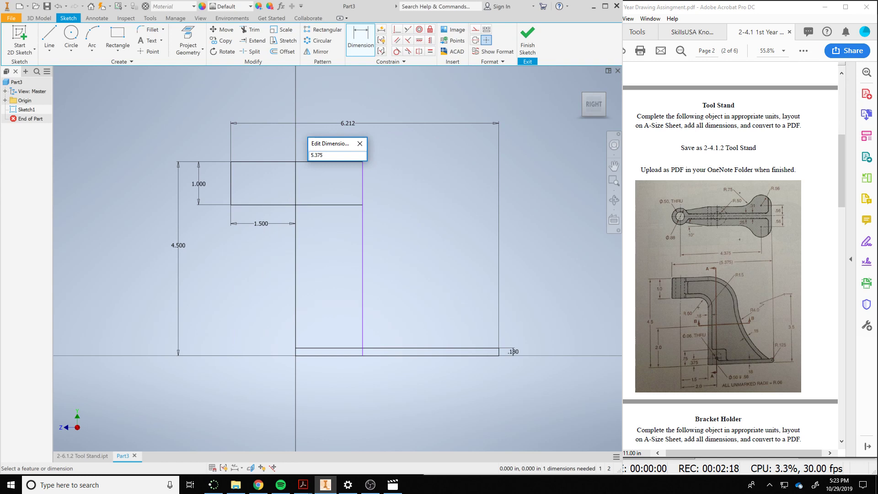
{"action": "key", "text": "Return"}
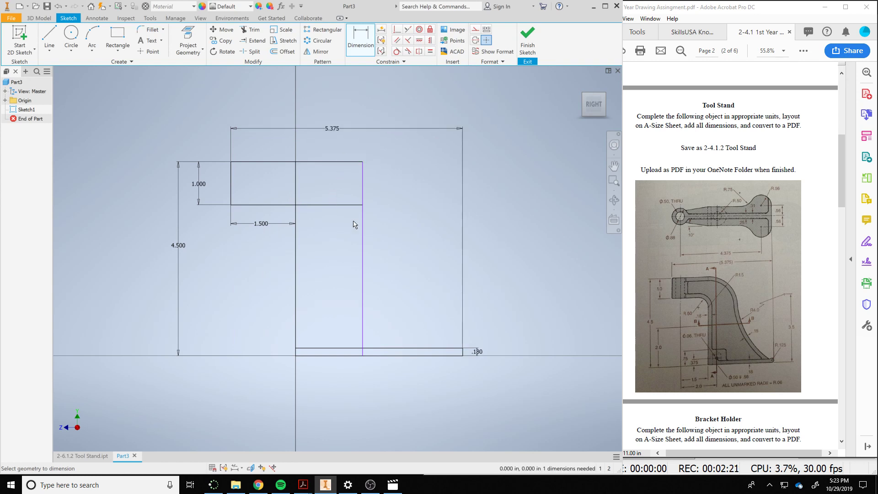
{"action": "left_click", "coordinate": [363, 247]}
{"action": "right_click", "coordinate": [364, 265]}
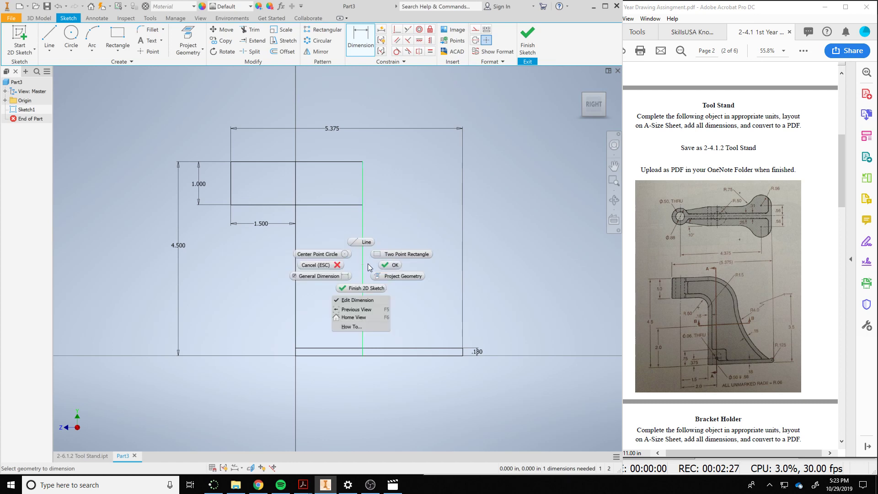
{"action": "left_click", "coordinate": [385, 265]}
{"action": "key", "text": "Escape"}
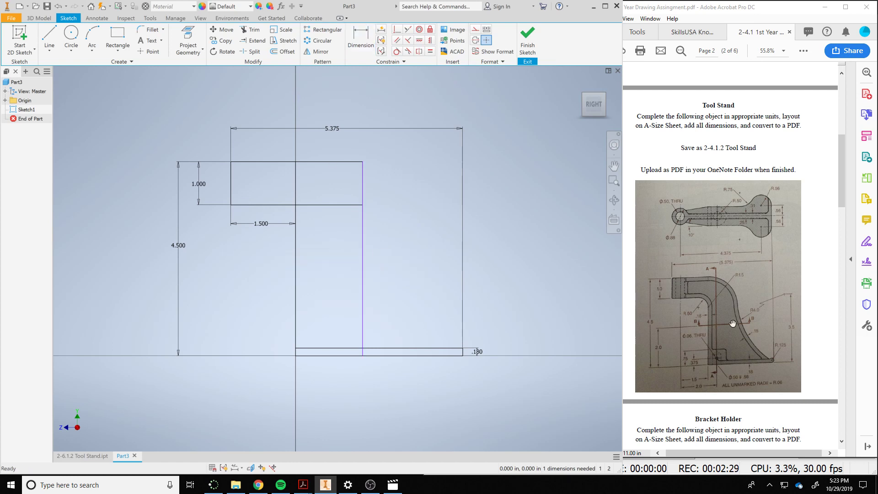
Round the outer corner between the arm's top edge and the column's far edge with a 1.5 in fillet.
{"action": "left_click", "coordinate": [744, 267]}
{"action": "left_click", "coordinate": [746, 272]}
{"action": "left_click", "coordinate": [746, 272]}
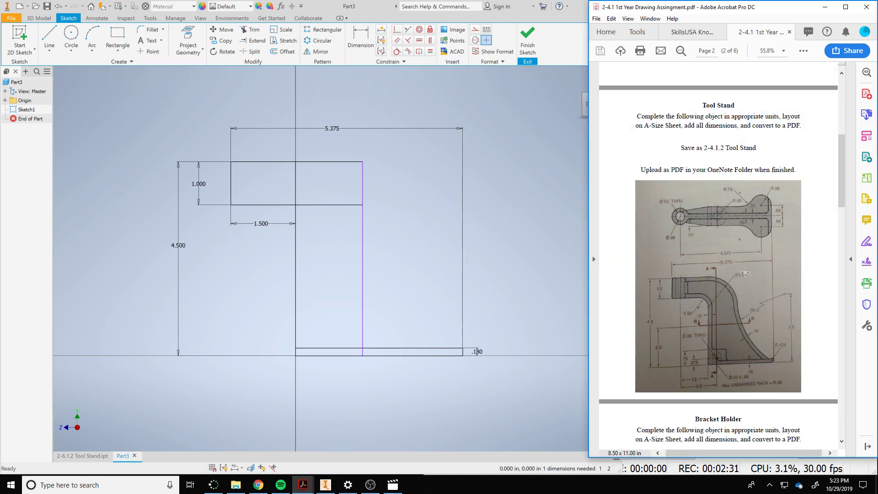
{"action": "left_click_drag", "start_coordinate": [746, 273], "coordinate": [728, 279]}
{"action": "left_click", "coordinate": [139, 31]}
{"action": "left_click", "coordinate": [140, 31]}
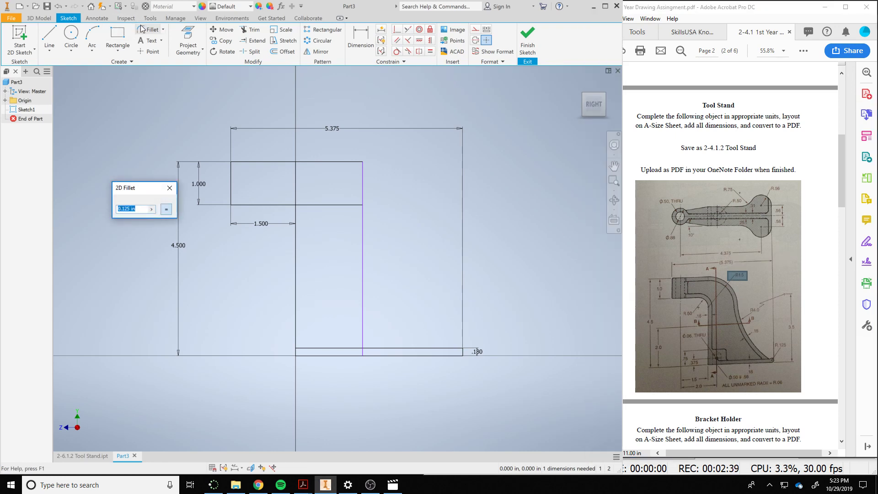
{"action": "type", "text": "1.5"}
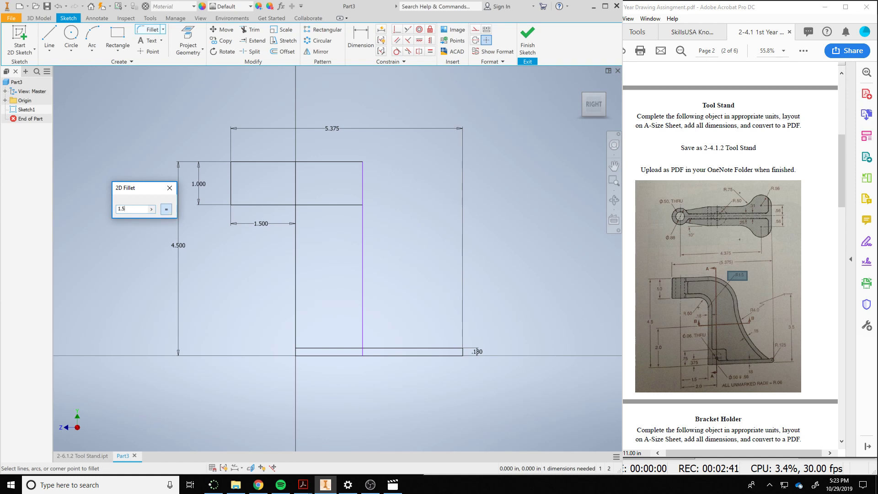
{"action": "left_click", "coordinate": [328, 161]}
{"action": "left_click", "coordinate": [362, 192]}
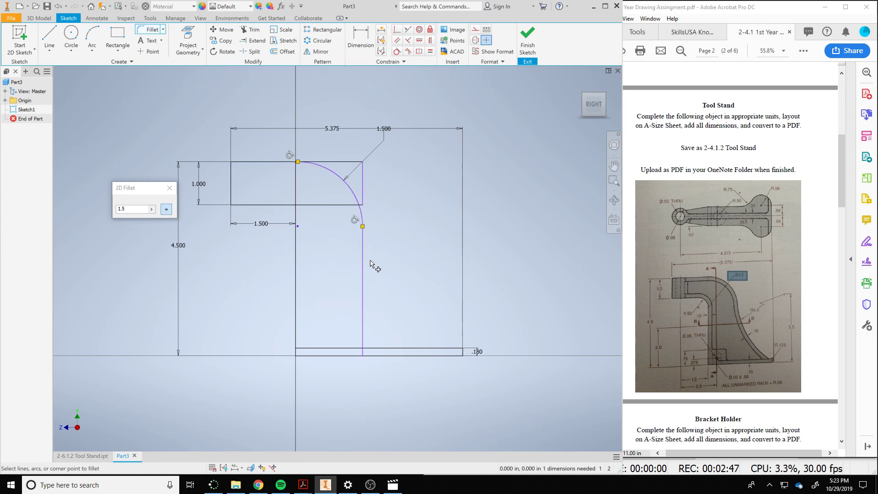
Make the center point of the 1.5 in fillet coincident with the column's near vertical edge.
{"action": "left_click", "coordinate": [711, 313]}
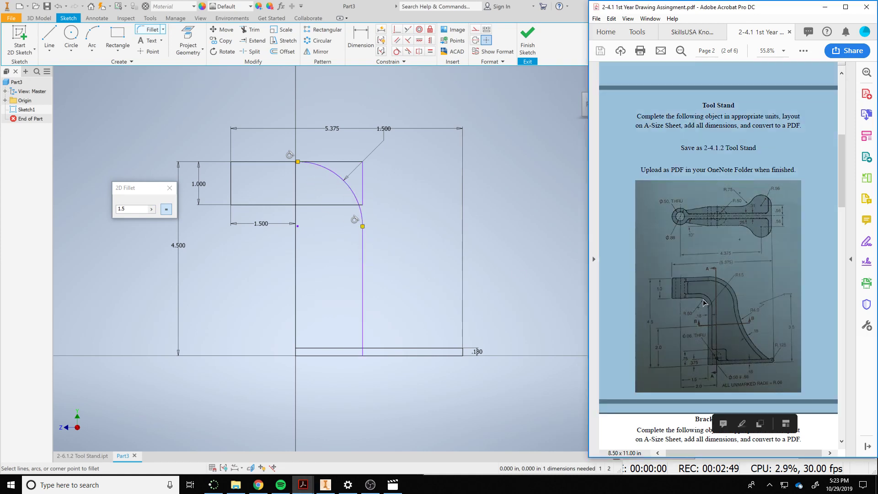
{"action": "mouse_move", "coordinate": [702, 303]}
{"action": "left_mouse_down"}
{"action": "mouse_move", "coordinate": [715, 311]}
{"action": "mouse_move", "coordinate": [707, 308]}
{"action": "left_mouse_up"}
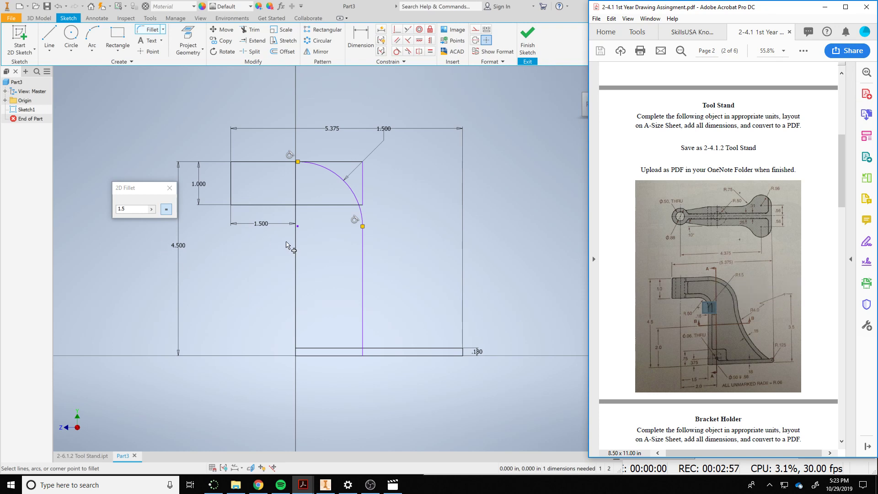
{"action": "left_click", "coordinate": [395, 31]}
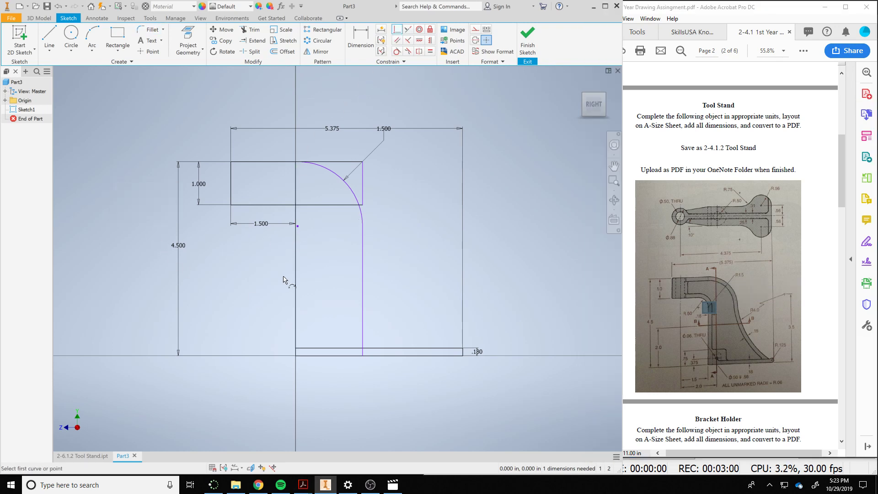
{"action": "left_click", "coordinate": [298, 232]}
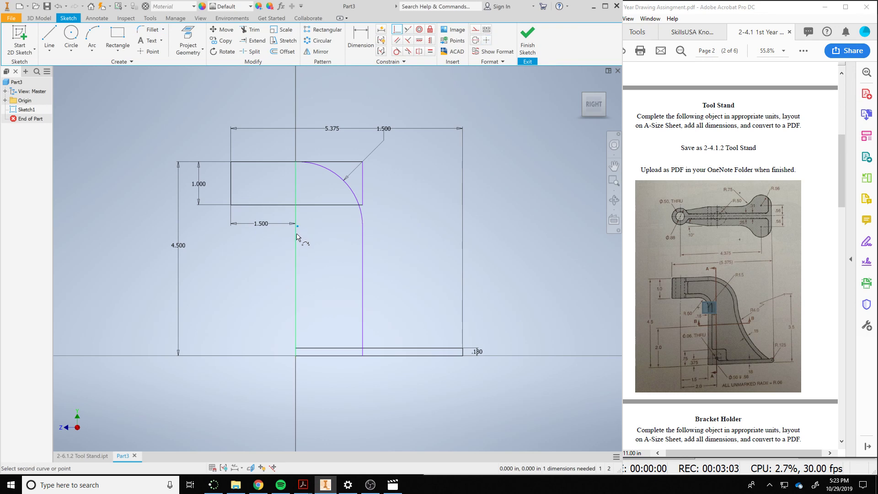
{"action": "left_click", "coordinate": [297, 237]}
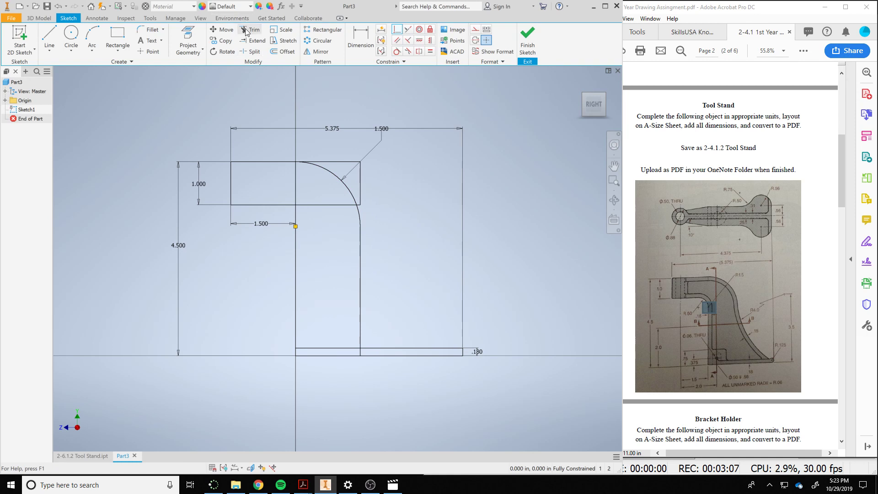
Round the inner corner between the arm's underside and the column's near edge with a 0.5 in fillet.
{"action": "left_click", "coordinate": [152, 31]}
{"action": "left_click", "coordinate": [703, 309]}
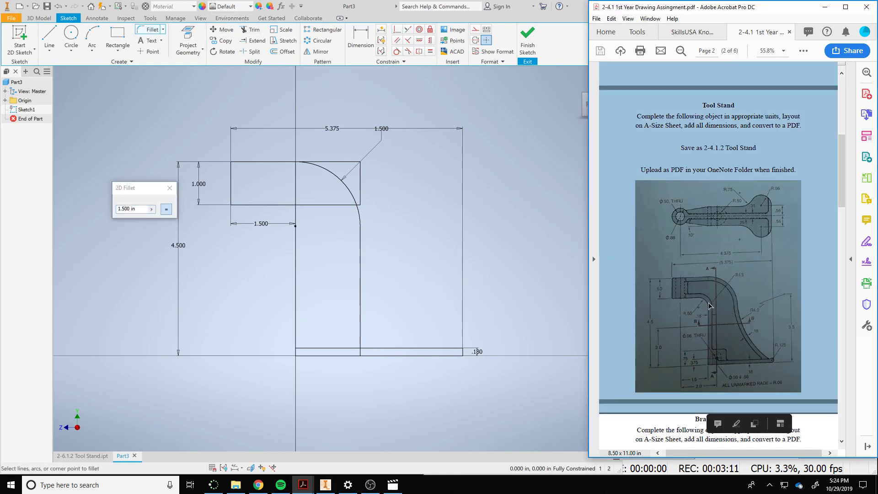
{"action": "left_click", "coordinate": [135, 209]}
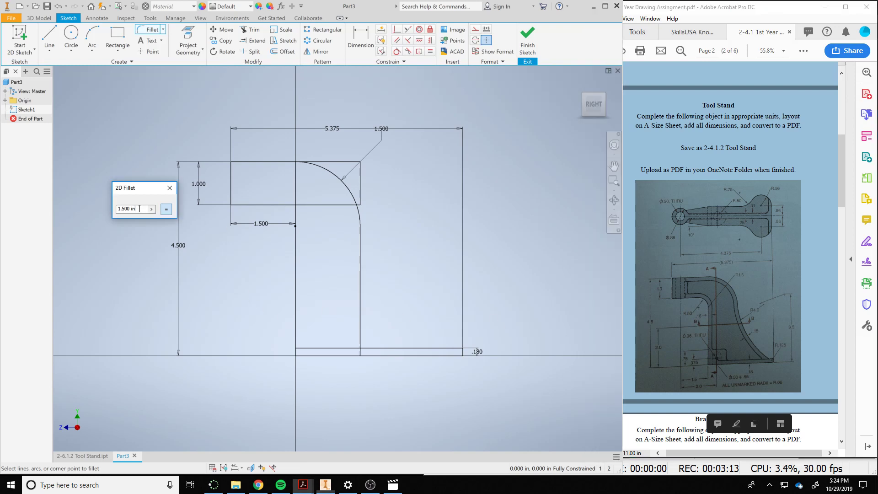
{"action": "type", "text": ".5"}
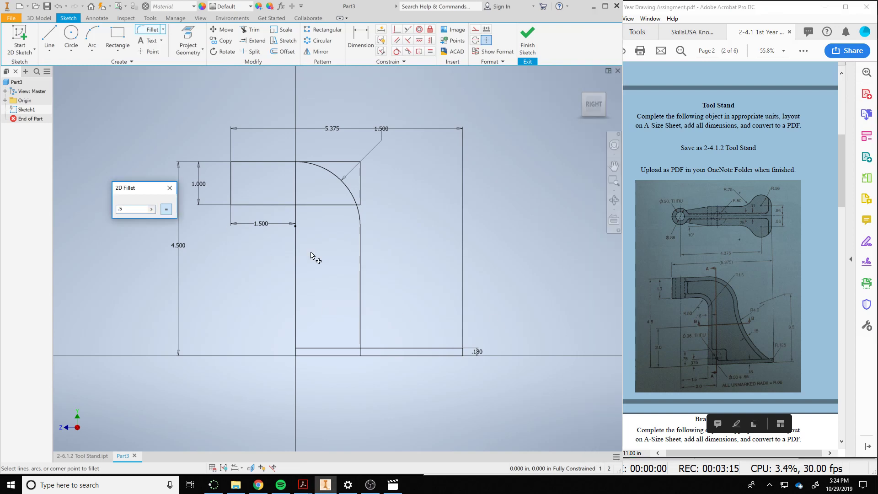
{"action": "left_click", "coordinate": [281, 205]}
{"action": "left_click", "coordinate": [296, 234]}
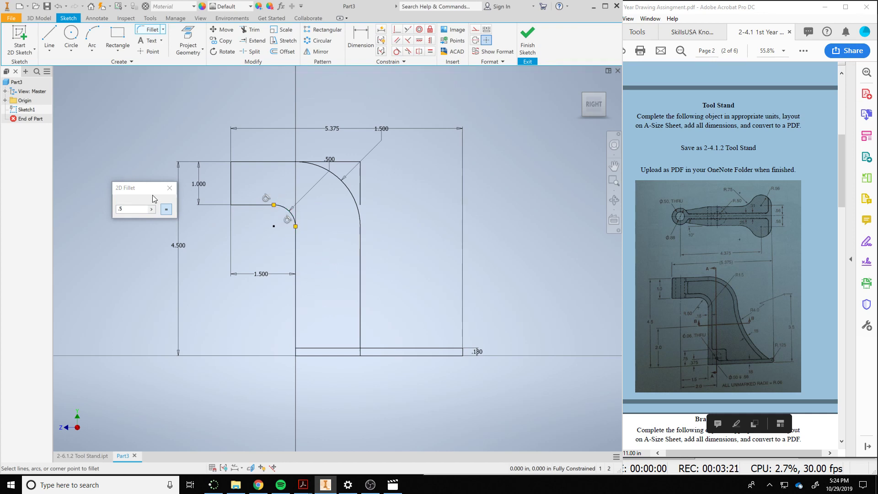
{"action": "left_click", "coordinate": [169, 187]}
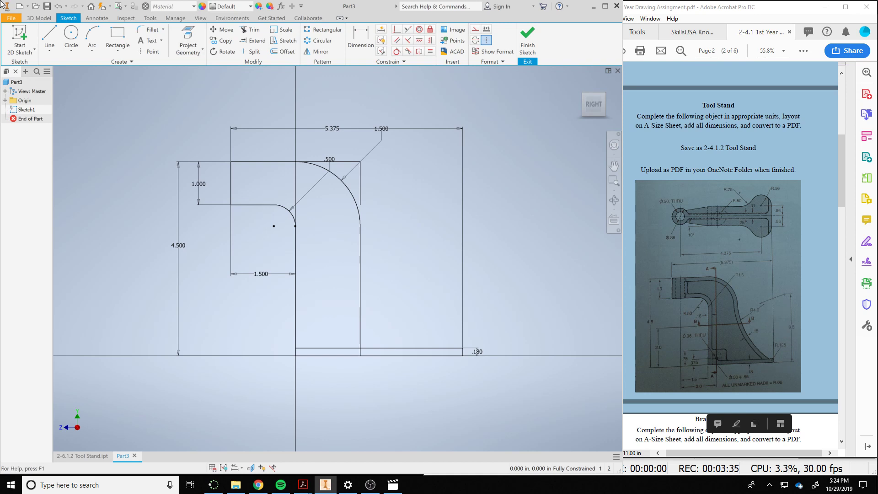
Draw a circle 8 in in diameter beside the column on the base side and move it clear of the column.
{"action": "left_click", "coordinate": [68, 35]}
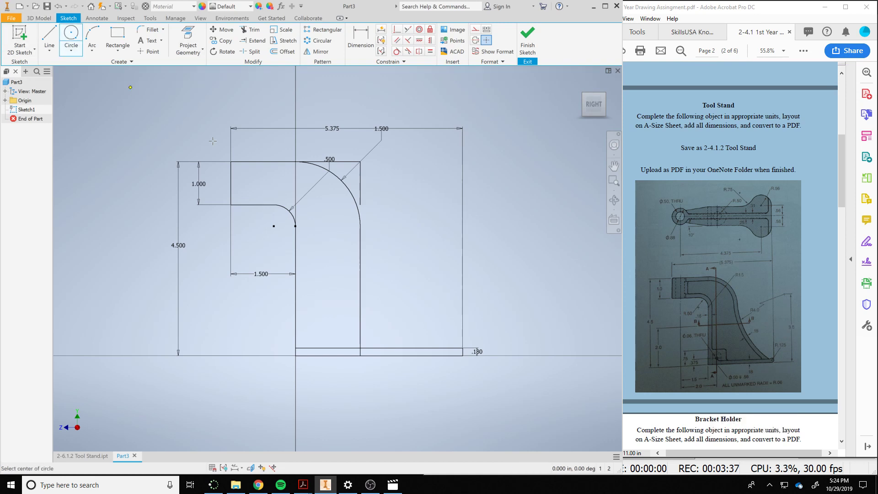
{"action": "left_click", "coordinate": [506, 187]}
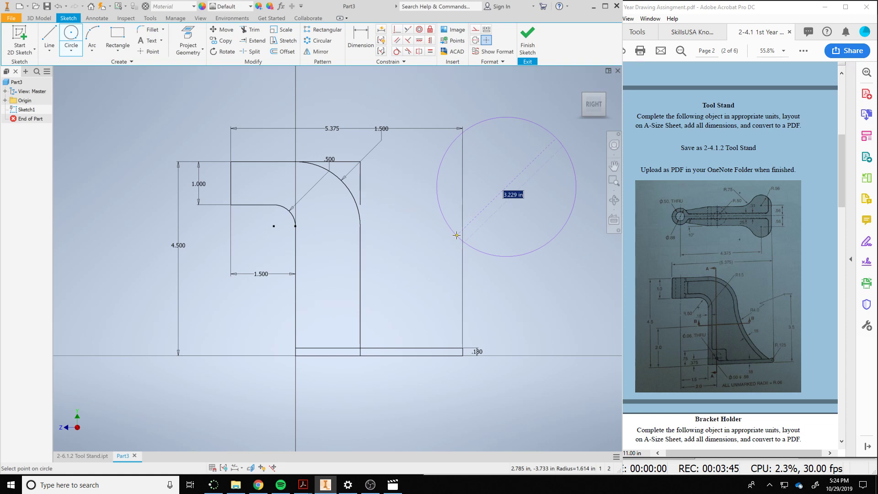
{"action": "type", "text": "8"}
{"action": "key", "text": "Return"}
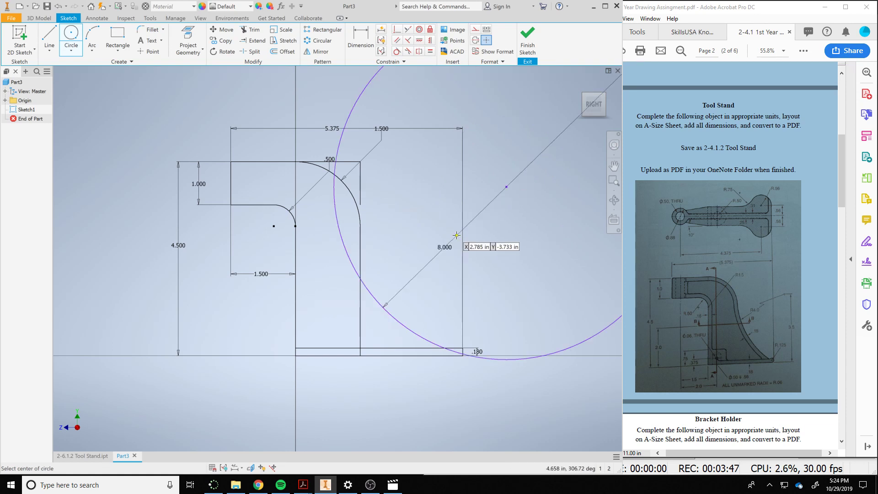
{"action": "right_click", "coordinate": [432, 264]}
{"action": "left_click", "coordinate": [458, 265]}
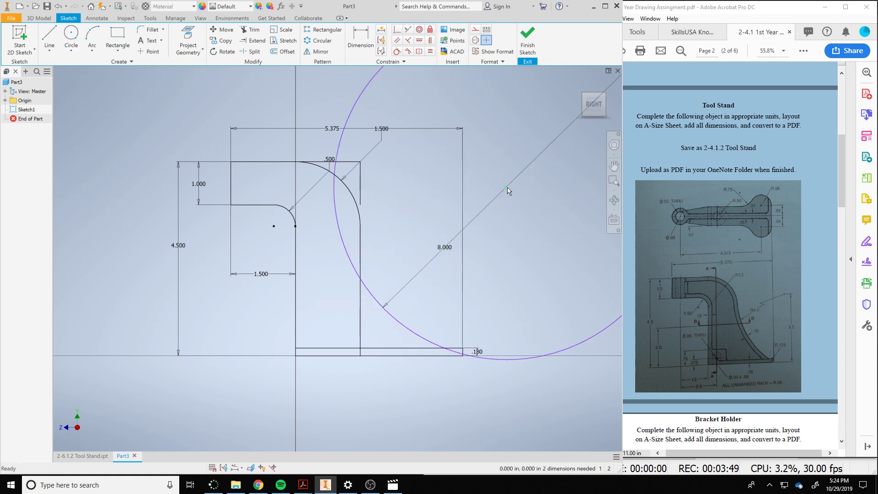
{"action": "left_click_drag", "start_coordinate": [507, 187], "coordinate": [538, 174]}
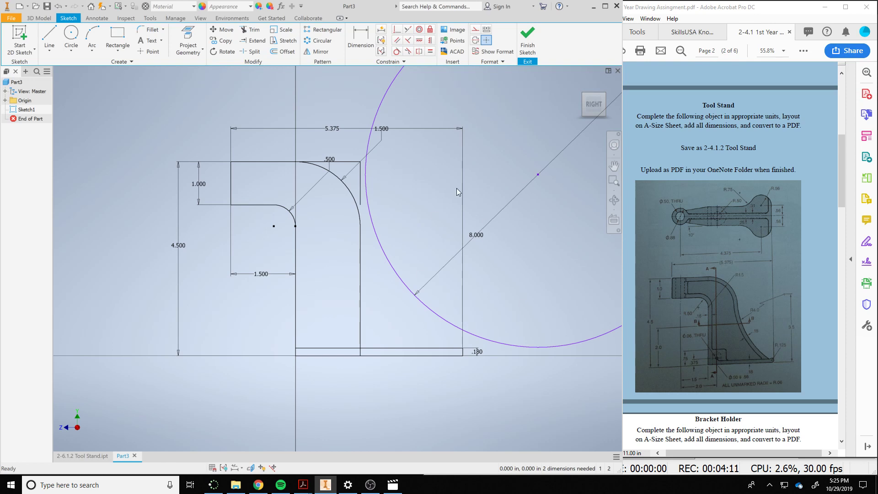
Make the 8 in circle tangent to the 1.5 in fillet arc and coincident with the base's upper outer corner.
{"action": "left_click", "coordinate": [396, 52]}
{"action": "left_click", "coordinate": [354, 209]}
{"action": "left_click", "coordinate": [369, 212]}
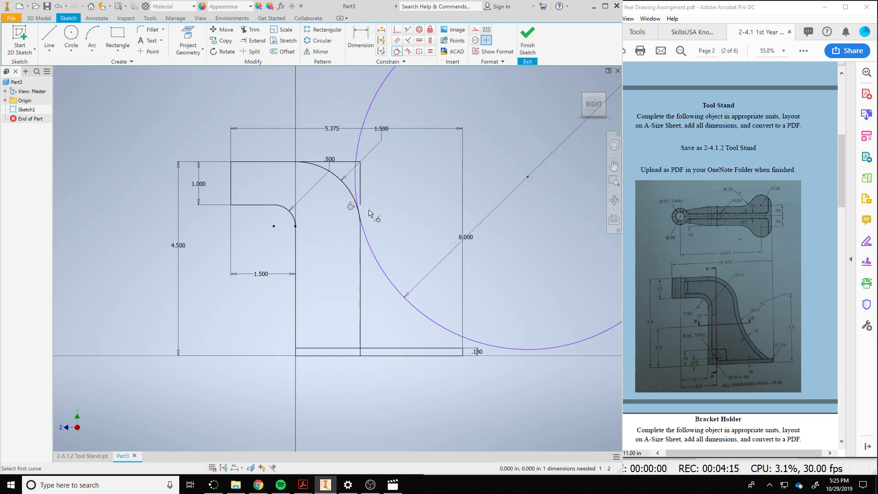
{"action": "left_click", "coordinate": [396, 30]}
{"action": "left_click", "coordinate": [464, 350]}
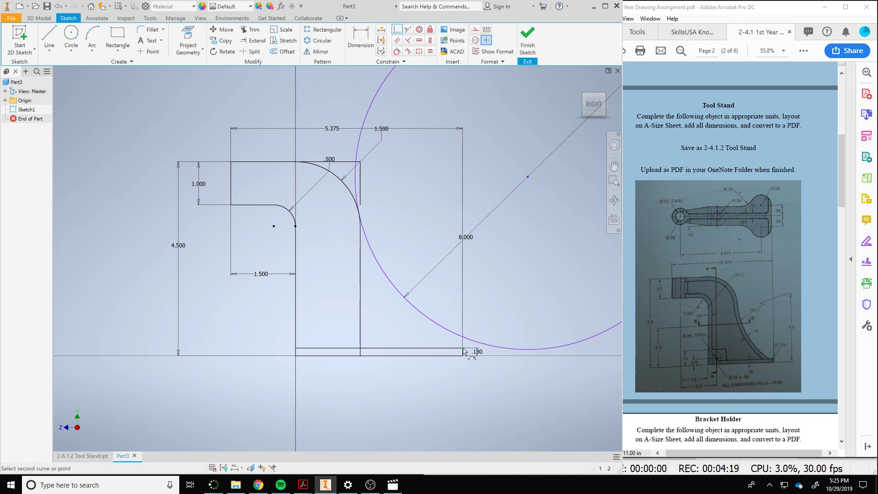
{"action": "left_click", "coordinate": [471, 341]}
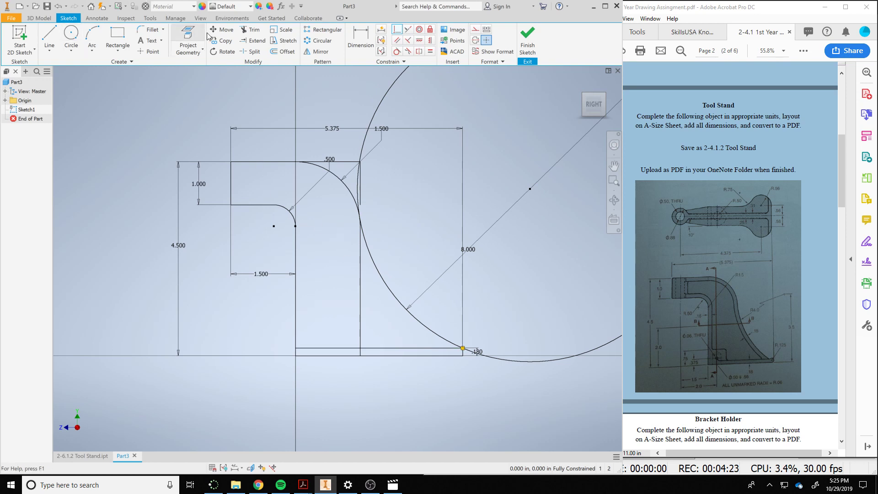
Trim the 8 in circle down to the arc between the large fillet and the base's outer corner, and finish the sketch.
{"action": "left_click", "coordinate": [251, 30]}
{"action": "left_click", "coordinate": [367, 120]}
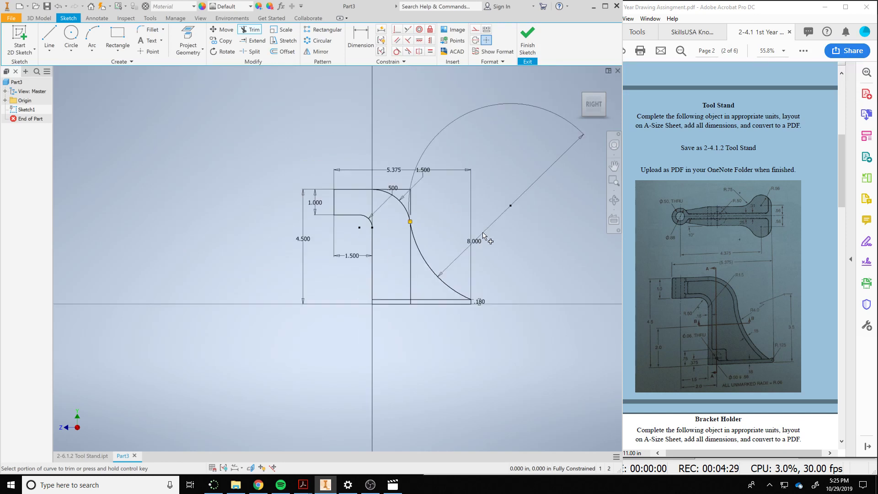
{"action": "scroll", "coordinate": [483, 228], "scroll_direction": "up", "scroll_amount": 3}
{"action": "right_click", "coordinate": [470, 343]}
{"action": "key", "text": "Escape"}
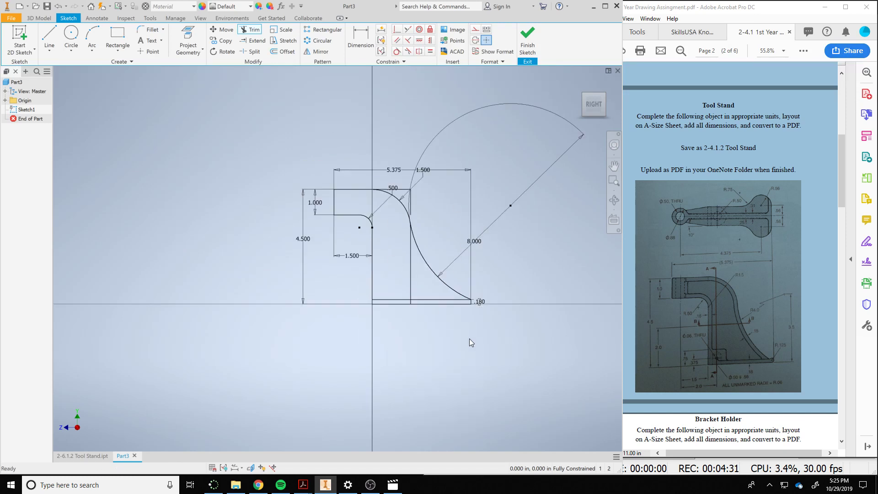
{"action": "key", "text": "Escape"}
{"action": "left_click", "coordinate": [527, 52]}
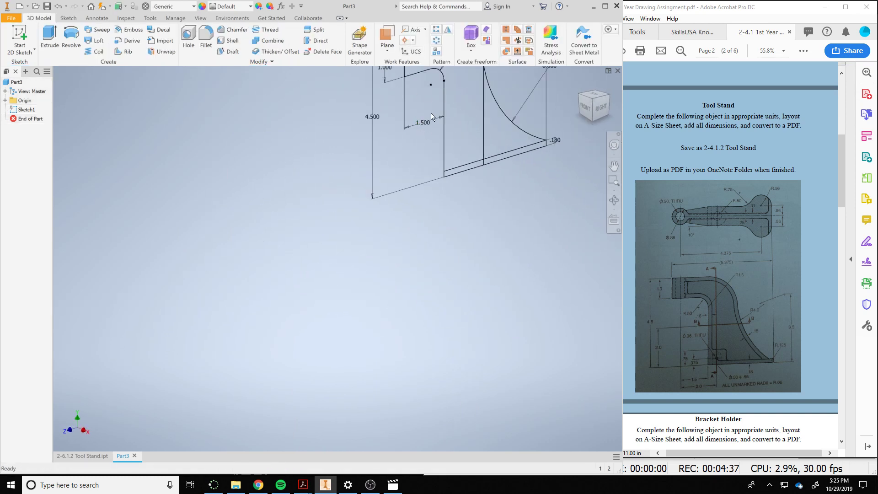
Extrude the four regions of the side profile, including the base strip, to a thickness of 0.125 in.
{"action": "left_click", "coordinate": [49, 37]}
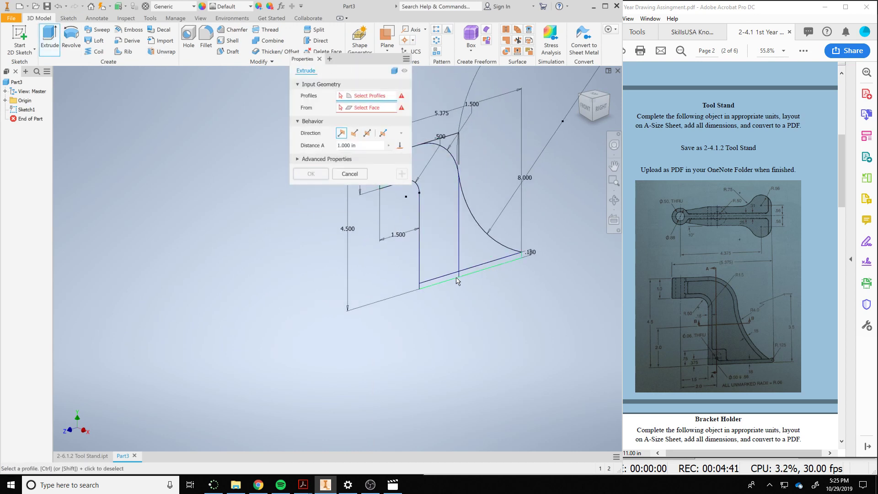
{"action": "scroll", "coordinate": [470, 274], "scroll_direction": "up", "scroll_amount": 3}
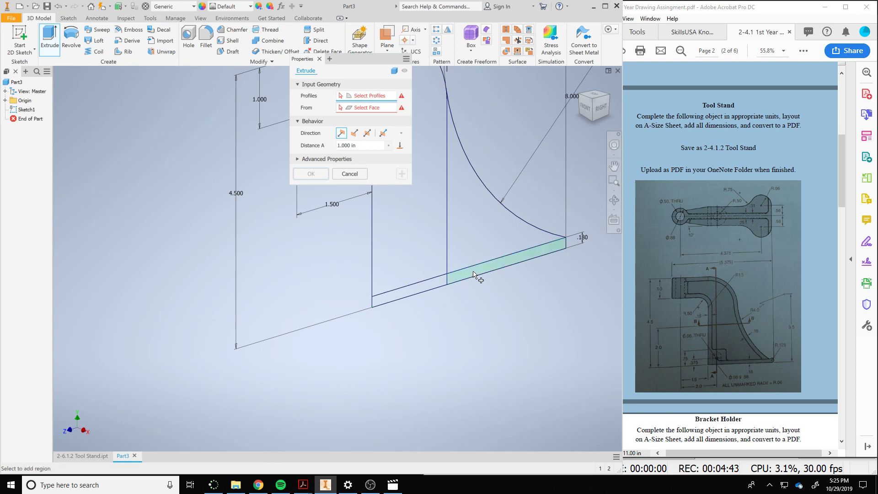
{"action": "left_click", "coordinate": [476, 275]}
{"action": "left_click", "coordinate": [440, 284]}
{"action": "left_click", "coordinate": [465, 256]}
{"action": "left_click", "coordinate": [430, 255]}
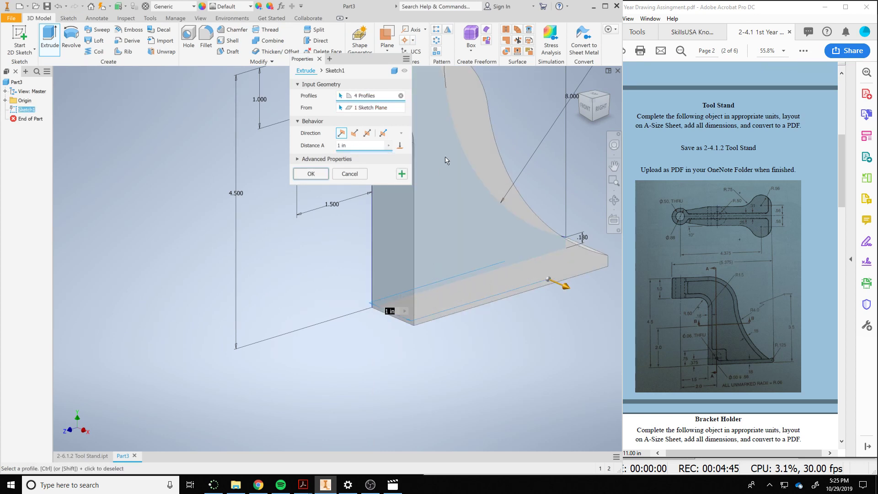
{"action": "scroll", "coordinate": [467, 213], "scroll_direction": "down", "scroll_amount": 3}
{"action": "middle_click_drag", "start_coordinate": [532, 227], "coordinate": [465, 225]}
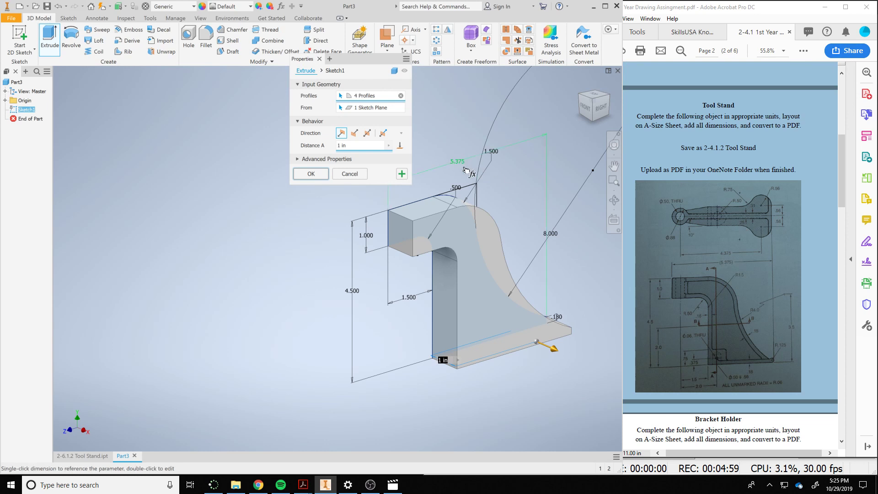
{"action": "type", "text": ".125"}
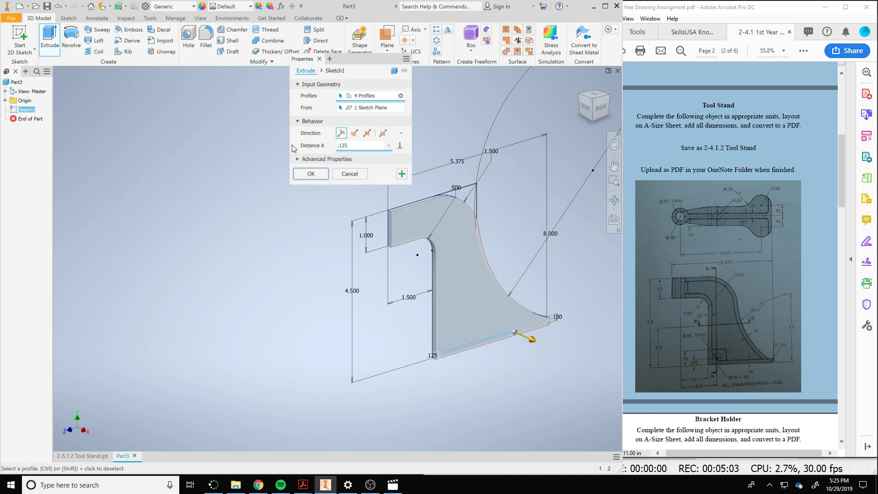
{"action": "key", "text": "Return"}
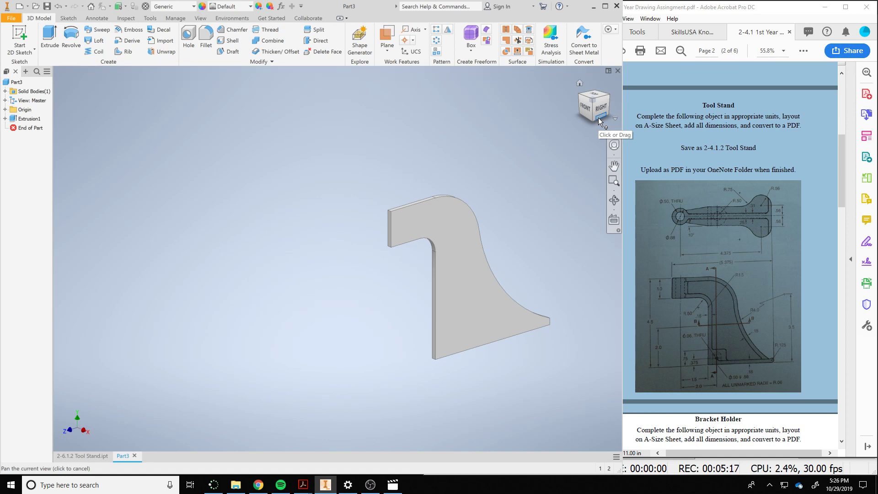
Start a 2D sketch on the narrow bottom face of the base.
{"action": "left_click", "coordinate": [23, 37]}
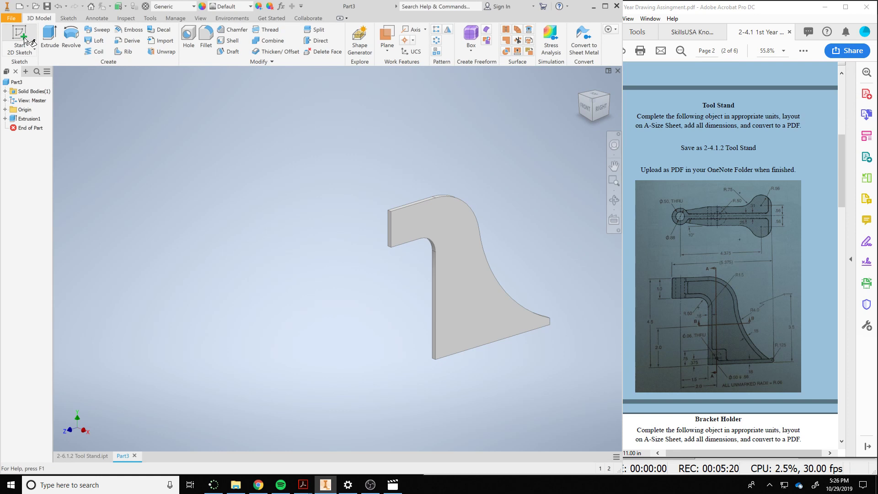
{"action": "left_click", "coordinate": [602, 115]}
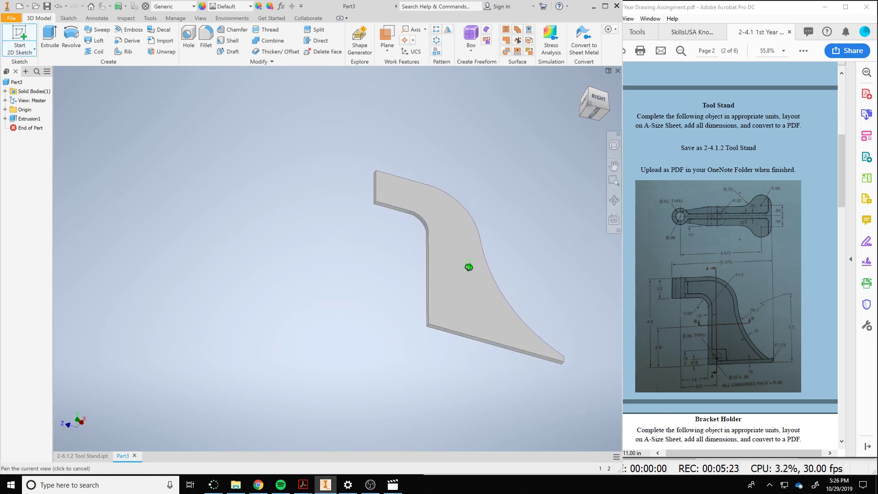
{"action": "scroll", "coordinate": [467, 337], "scroll_direction": "down", "scroll_amount": 6}
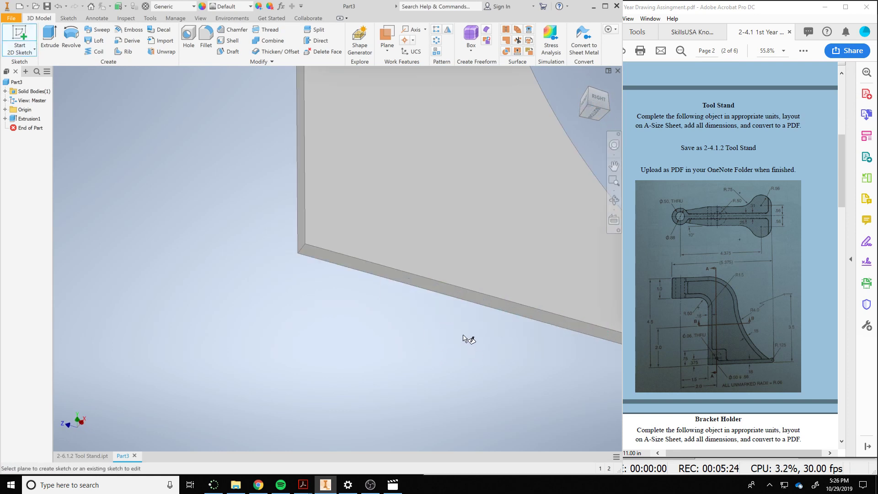
{"action": "left_click", "coordinate": [463, 294]}
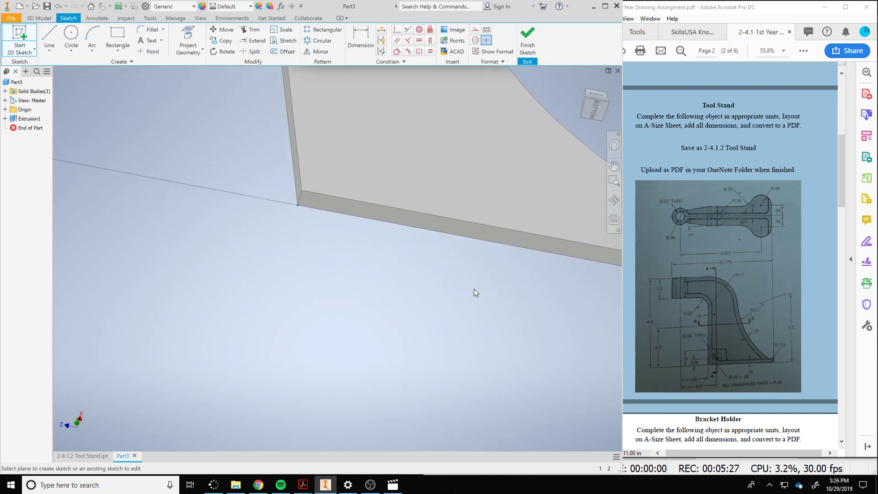
{"action": "middle_click_drag", "start_coordinate": [485, 237], "coordinate": [374, 240]}
{"action": "scroll", "coordinate": [350, 241], "scroll_direction": "up", "scroll_amount": 2}
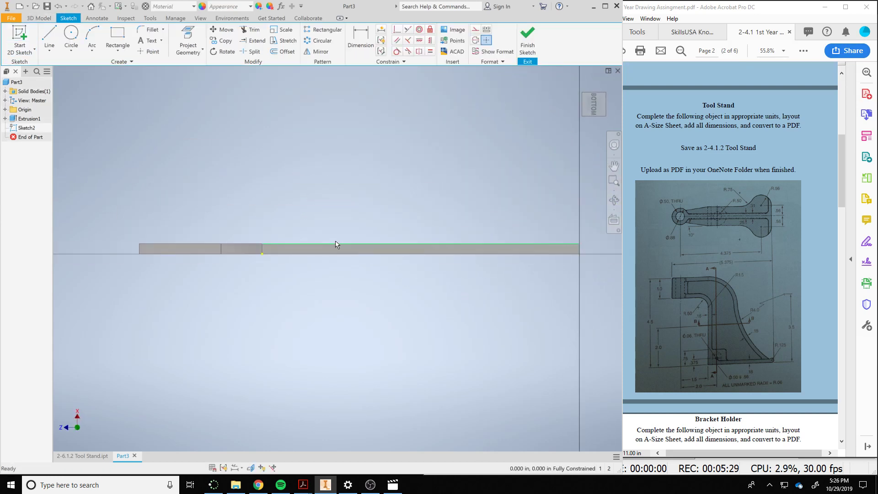
Project the outline of the base's bottom face into the sketch.
{"action": "left_click", "coordinate": [195, 42]}
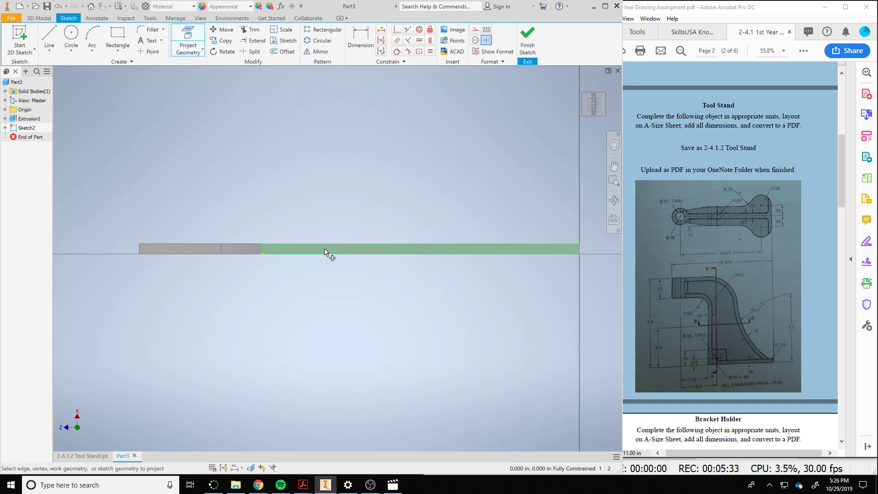
{"action": "left_click", "coordinate": [325, 252]}
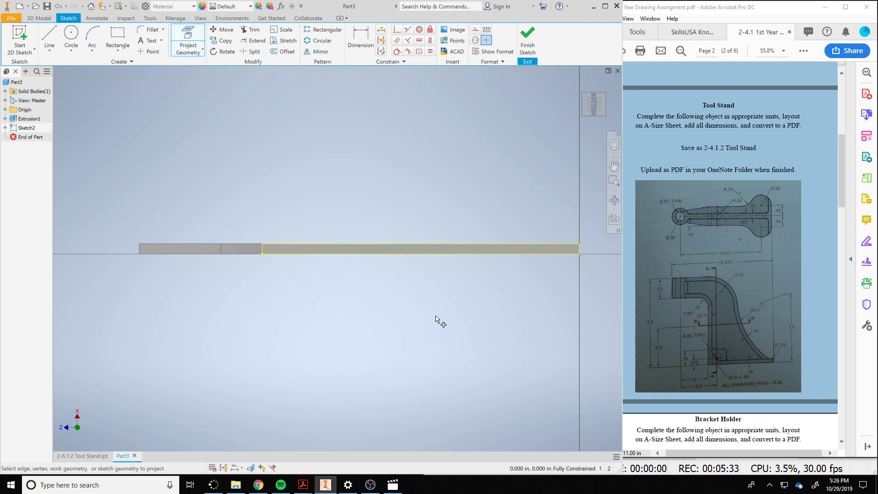
{"action": "left_click", "coordinate": [526, 252]}
Check the drawing's top view, then draw a circle about 1.755 in in diameter above the outer end of the projected strip.
{"action": "left_click", "coordinate": [726, 222]}
{"action": "left_click_drag", "start_coordinate": [708, 214], "coordinate": [779, 244]}
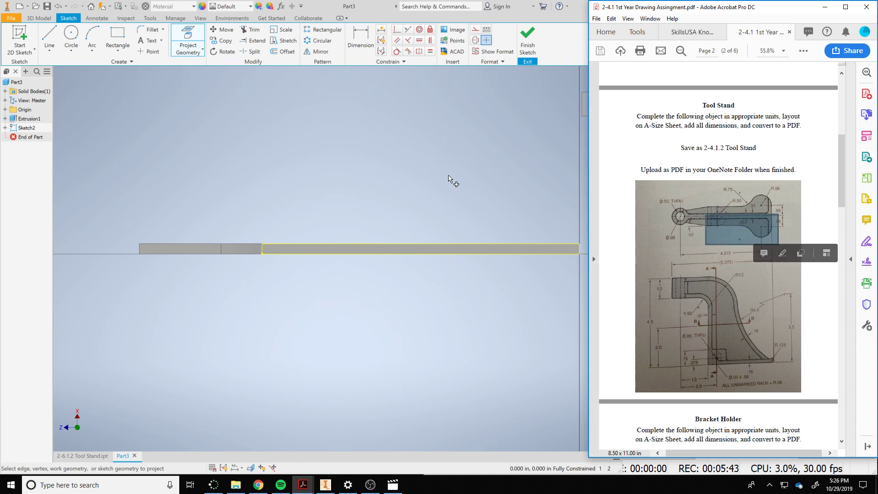
{"action": "left_click", "coordinate": [372, 241]}
{"action": "left_click", "coordinate": [75, 36]}
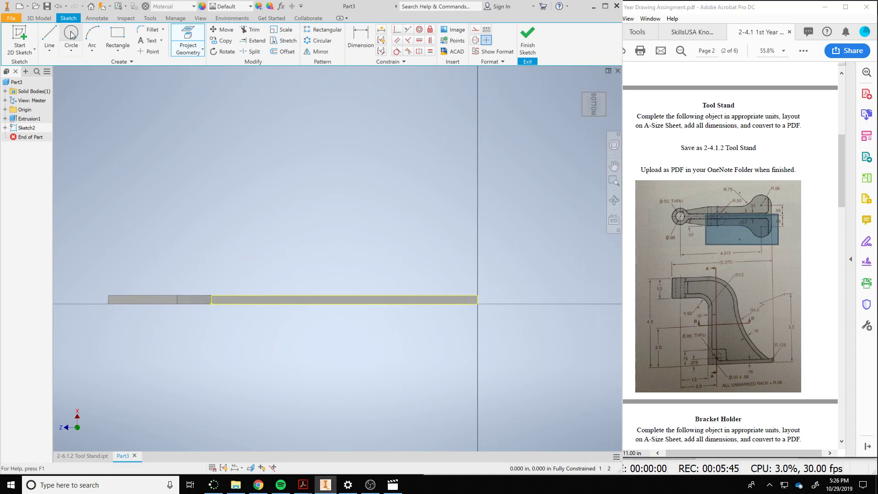
{"action": "left_click", "coordinate": [426, 153]}
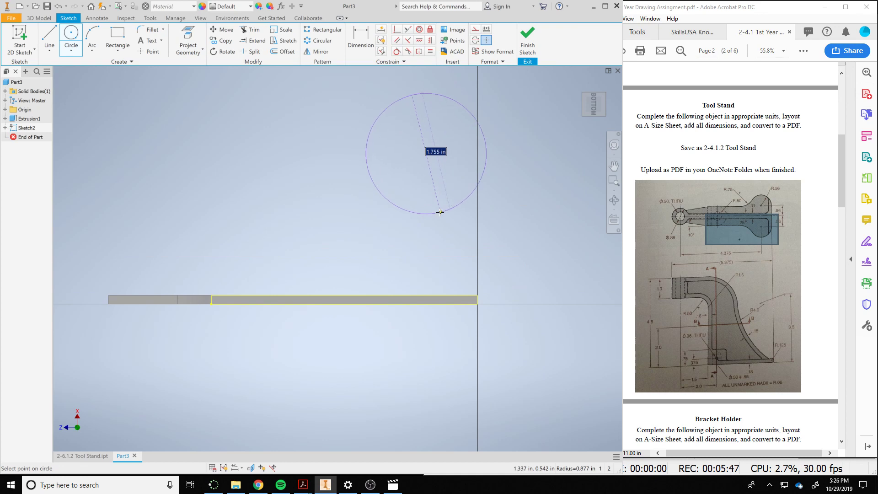
{"action": "left_click", "coordinate": [440, 212]}
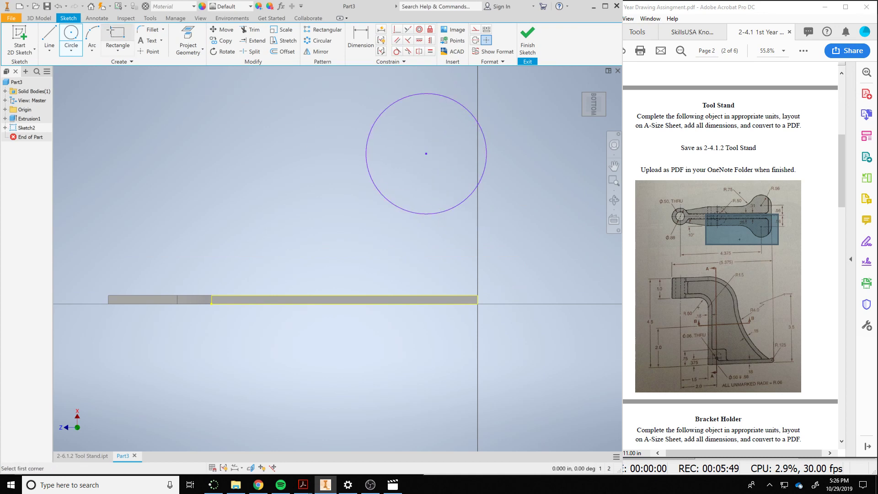
Draw a two-point rectangle above the projected strip, with its outer end overlapping the circle.
{"action": "left_click", "coordinate": [118, 36]}
{"action": "left_click", "coordinate": [411, 177]}
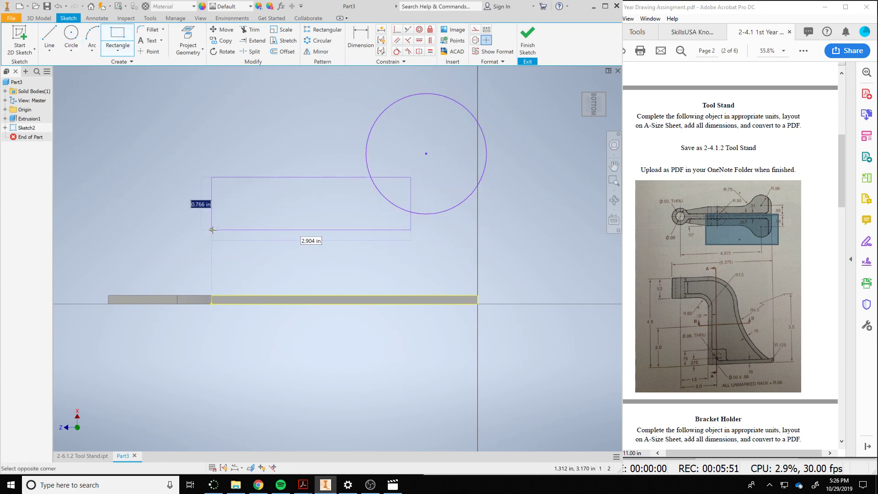
{"action": "left_click", "coordinate": [227, 228]}
{"action": "right_click", "coordinate": [441, 275]}
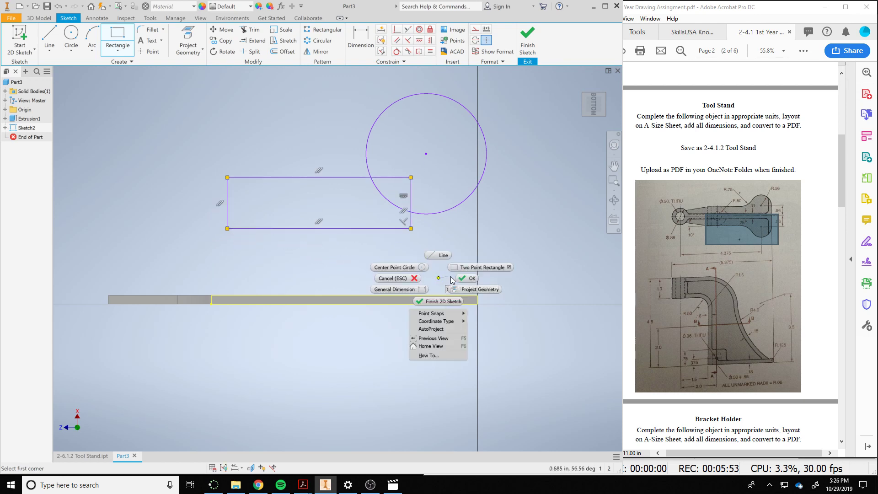
{"action": "left_click", "coordinate": [447, 259]}
Make the rectangle's lower inner corner coincident with the projected strip's upper corner on the column side.
{"action": "left_click", "coordinate": [396, 30]}
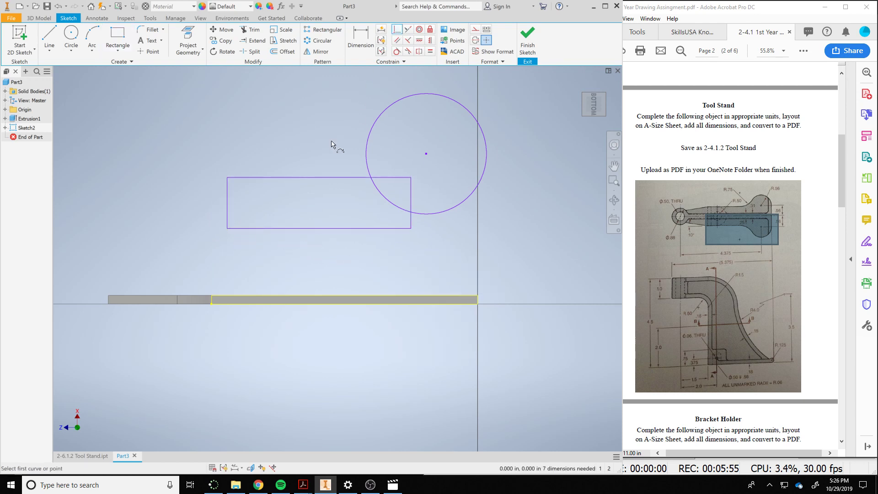
{"action": "left_click", "coordinate": [227, 229]}
{"action": "left_click", "coordinate": [211, 300]}
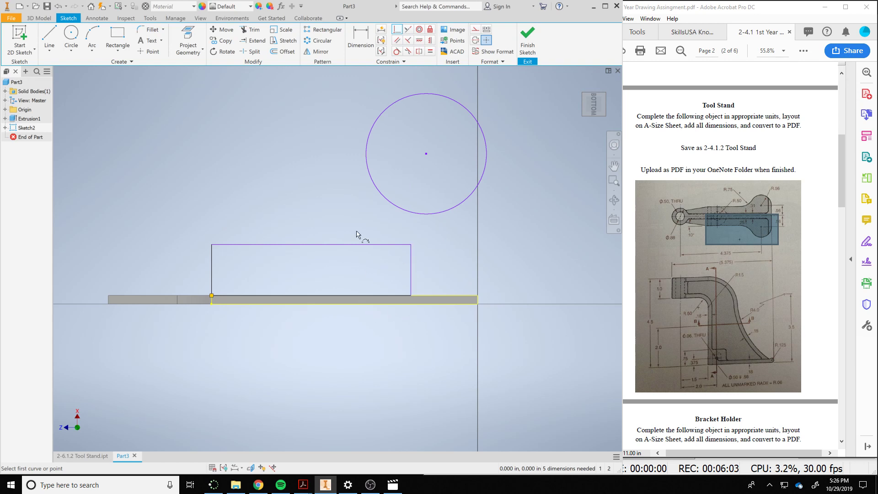
Dimension the circle's center 0.5 in vertically from the lower outer corner of the projected strip.
{"action": "left_click", "coordinate": [354, 46]}
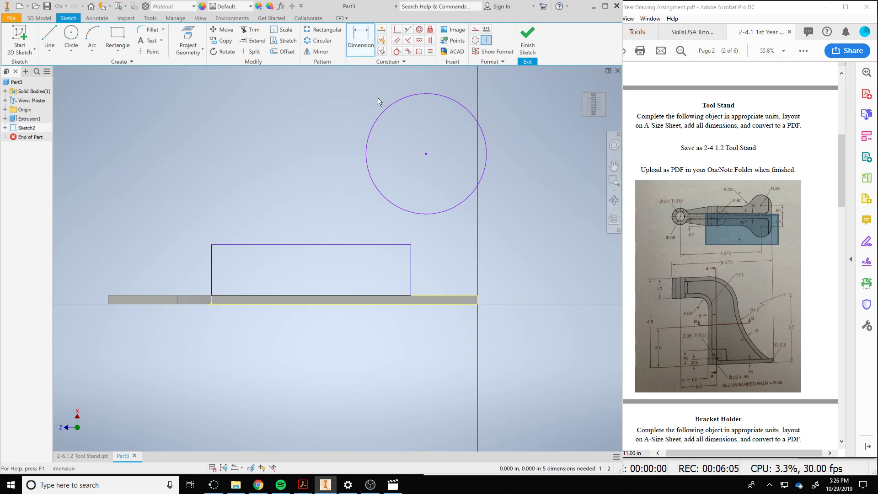
{"action": "left_click", "coordinate": [478, 304]}
{"action": "left_click", "coordinate": [426, 153]}
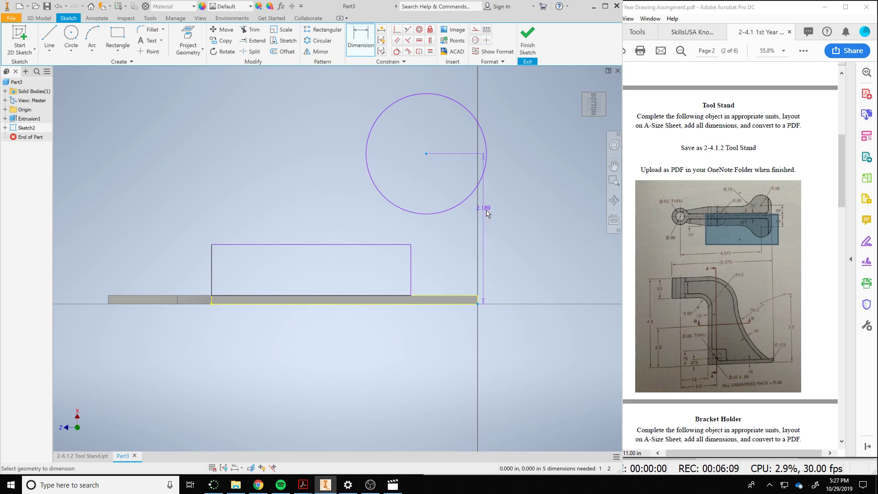
{"action": "left_click", "coordinate": [535, 223]}
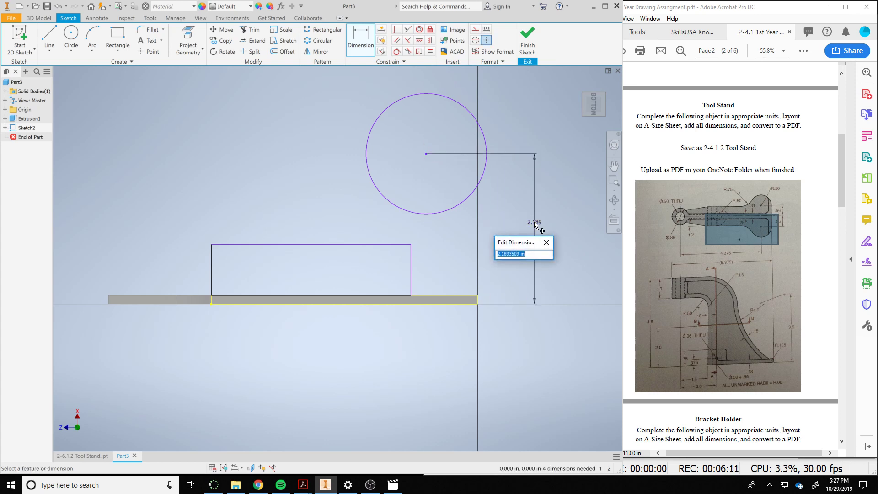
{"action": "type", "text": ".5"}
{"action": "key", "text": "Return"}
Dimension the circle's diameter as .56*2 in, following the radius on the drawing.
{"action": "left_click", "coordinate": [794, 220]}
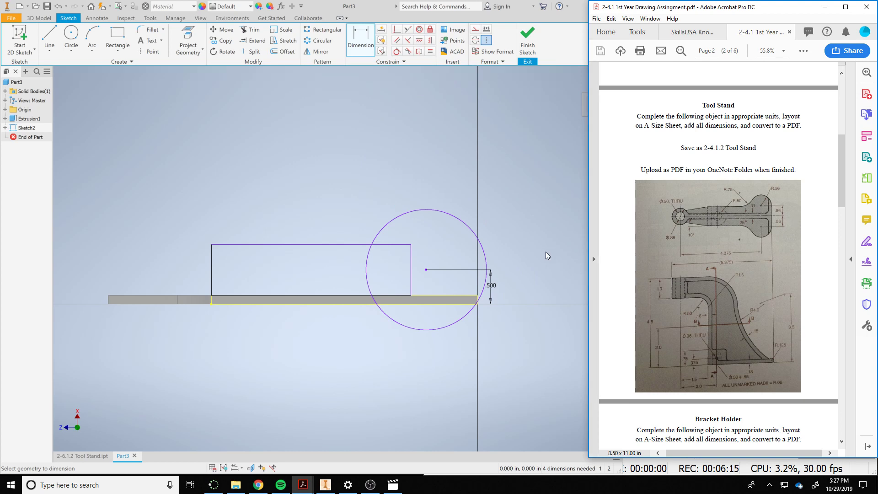
{"action": "left_click", "coordinate": [457, 218]}
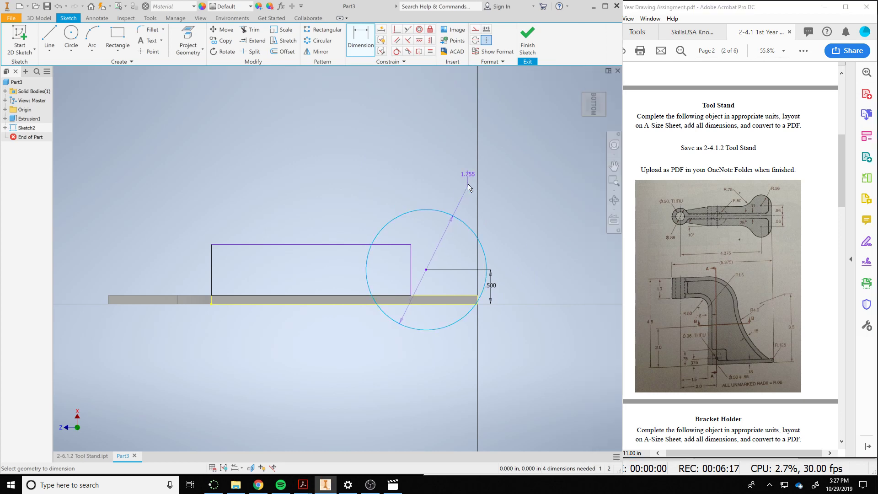
{"action": "left_click", "coordinate": [491, 175]}
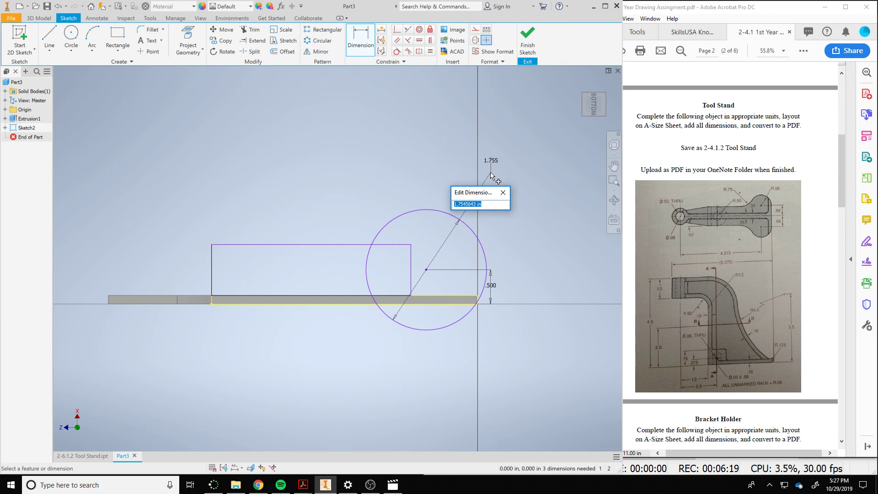
{"action": "type", "text": ".56*2"}
{"action": "key", "text": "Return"}
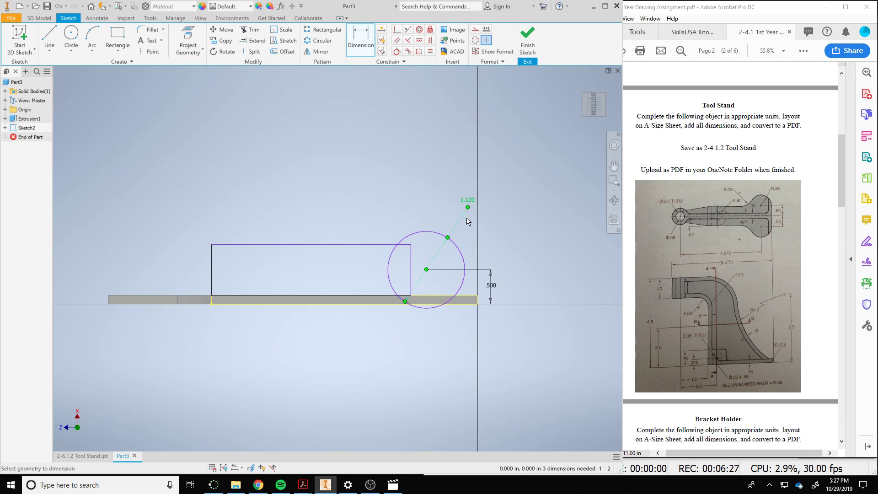
Set the vertical distance from the strip's lower outer corner to the circle's center to .56 in.
{"action": "left_click", "coordinate": [494, 291]}
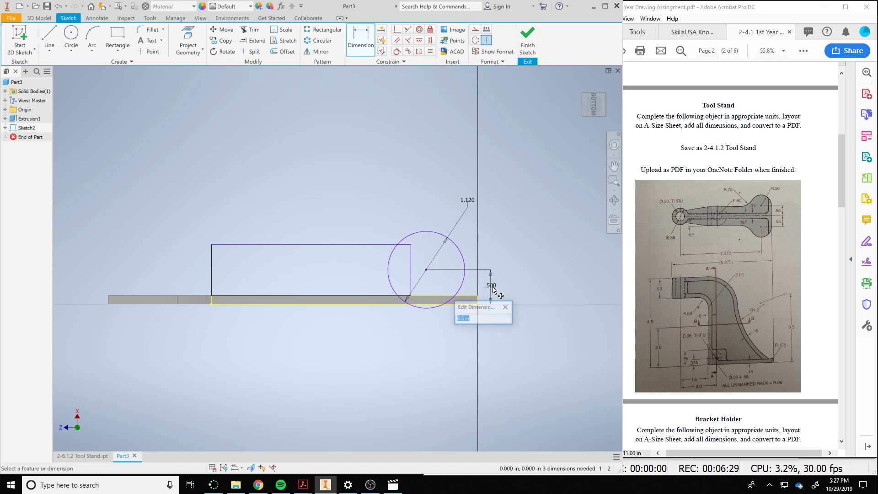
{"action": "type", "text": ".56"}
{"action": "key", "text": "Return"}
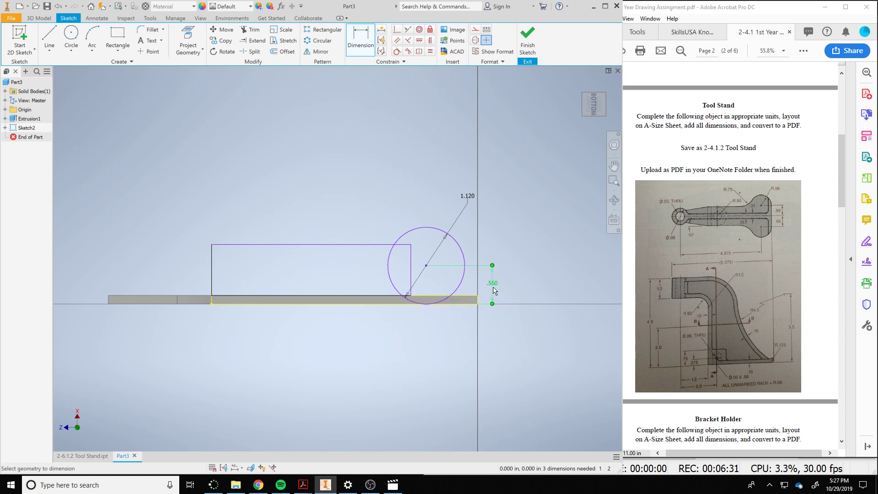
Make the circle tangent to the end edge line of the projected strip.
{"action": "left_click", "coordinate": [397, 51]}
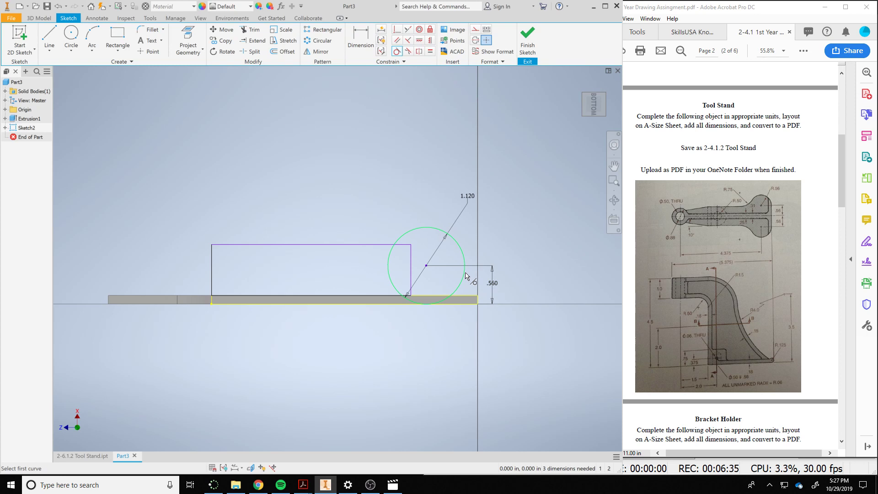
{"action": "left_click", "coordinate": [464, 274]}
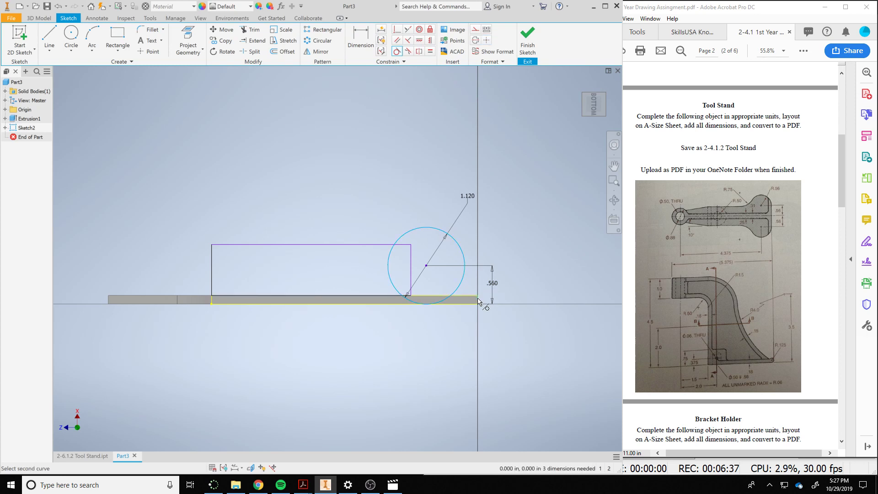
{"action": "left_click", "coordinate": [478, 290]}
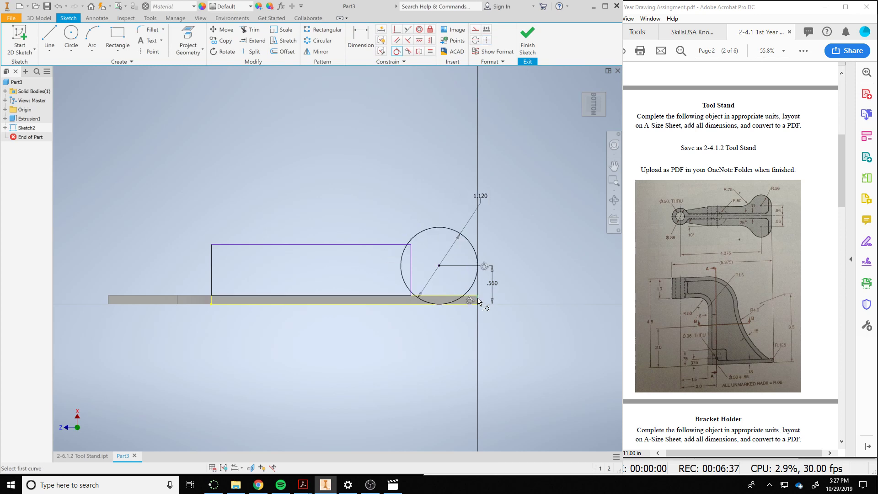
{"action": "right_click", "coordinate": [539, 286]}
{"action": "left_click", "coordinate": [556, 285]}
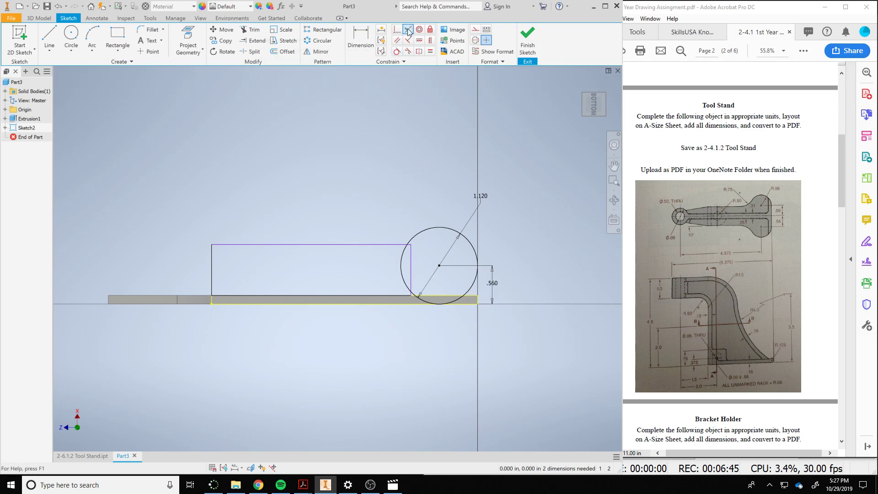
Make the rectangle's outer short side collinear with the projected strip's end edge.
{"action": "left_click", "coordinate": [409, 32]}
{"action": "left_click", "coordinate": [411, 270]}
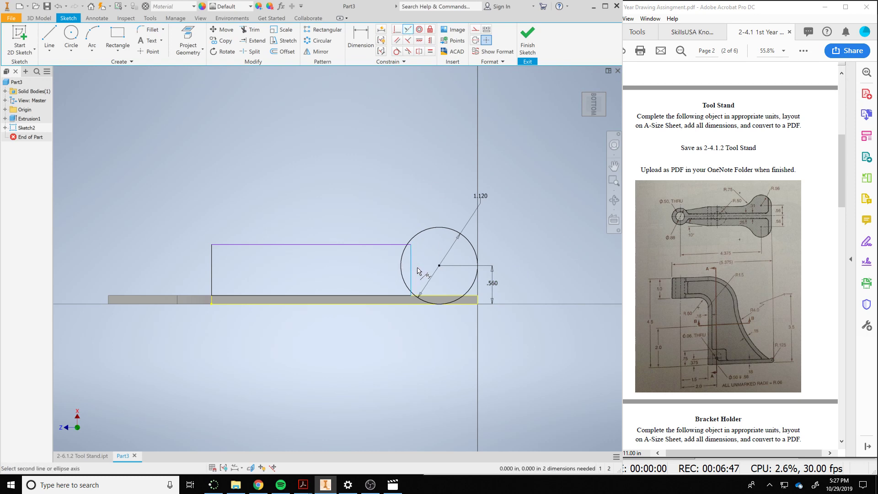
{"action": "left_click", "coordinate": [479, 303]}
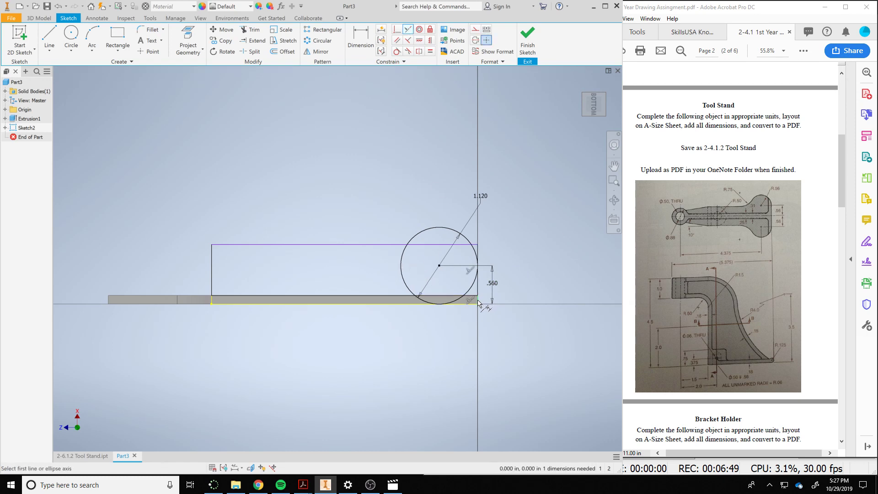
{"action": "right_click", "coordinate": [552, 284]}
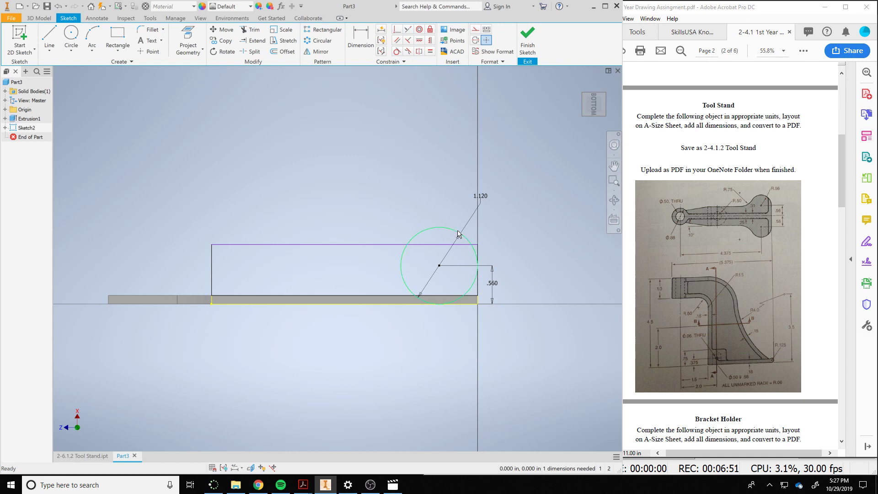
Lower the rectangle's upper long side to the circle's center and make it coincident with the center point.
{"action": "left_click_drag", "start_coordinate": [438, 245], "coordinate": [436, 267]}
{"action": "left_click", "coordinate": [396, 30]}
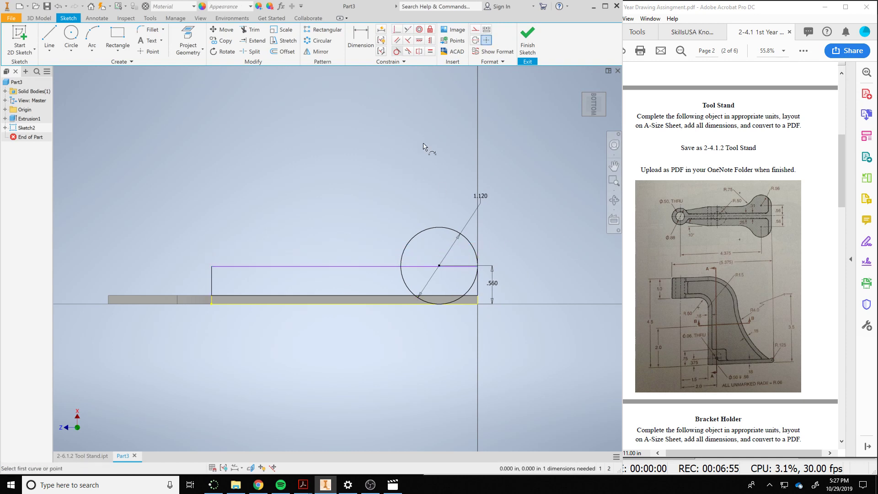
{"action": "left_click", "coordinate": [440, 266]}
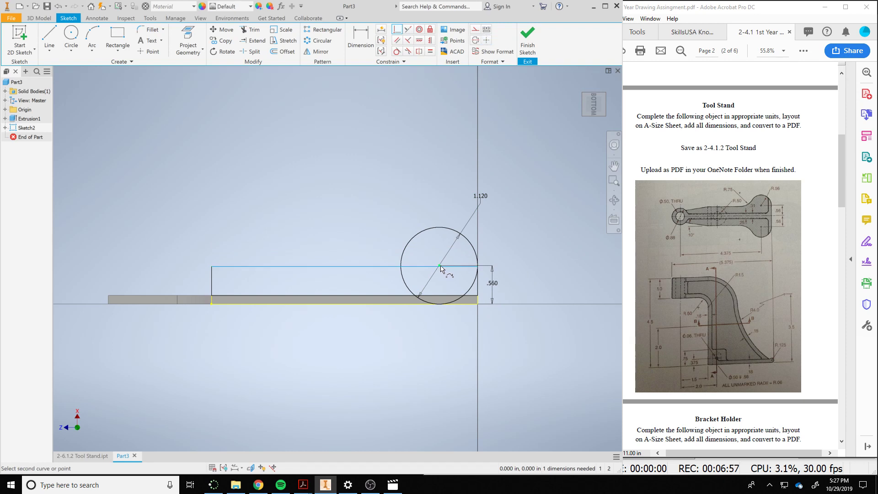
{"action": "left_click", "coordinate": [440, 267]}
{"action": "right_click", "coordinate": [554, 257]}
{"action": "left_click", "coordinate": [569, 255]}
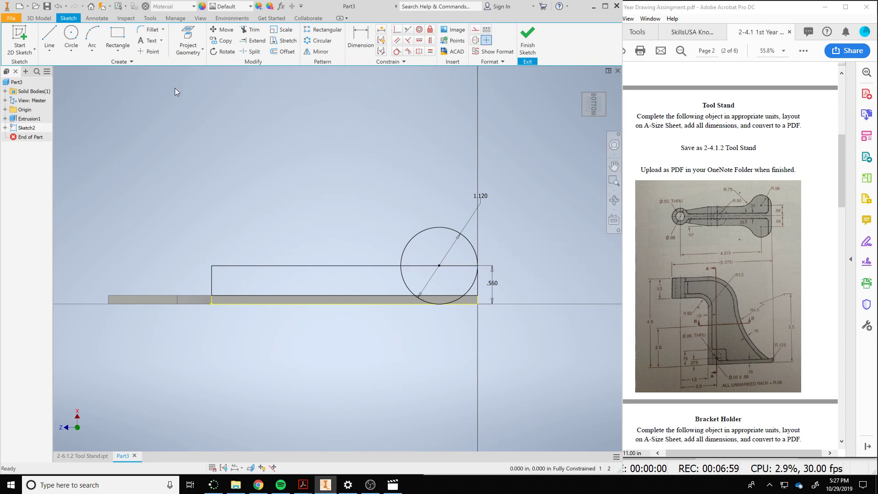
Set the 2D sketch fillet radius to .75 in.
{"action": "left_click", "coordinate": [152, 30]}
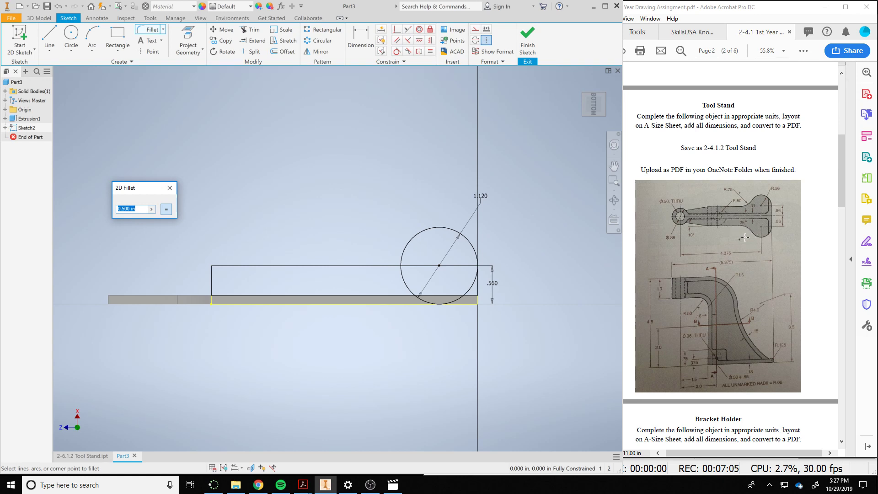
{"action": "type", "text": ".75"}
{"action": "left_click", "coordinate": [396, 265]}
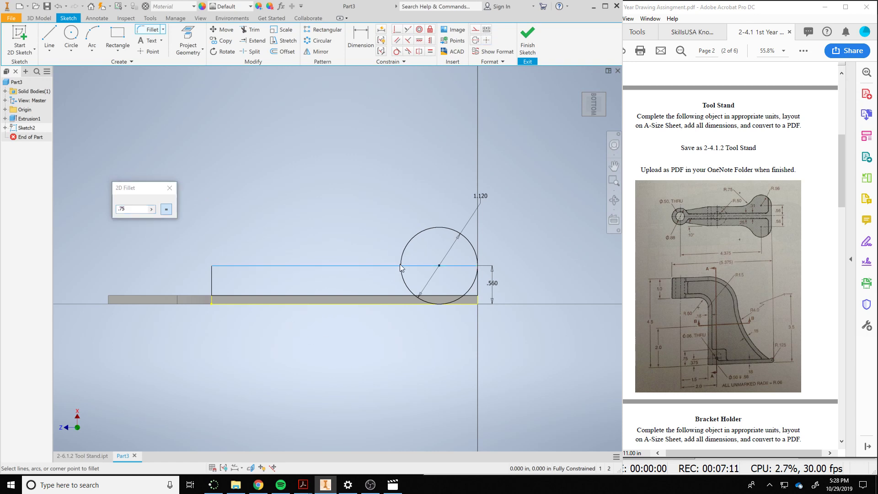
{"action": "right_click", "coordinate": [238, 170]}
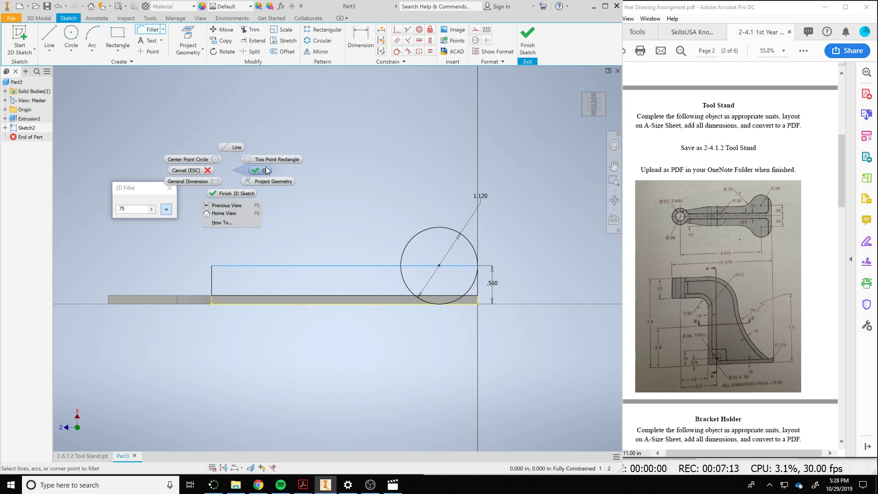
{"action": "left_click", "coordinate": [264, 171]}
Trim the circle's arc inside the rectangle and the part of the rectangle's upper line inside the circle.
{"action": "left_click", "coordinate": [250, 30]}
{"action": "left_click", "coordinate": [403, 277]}
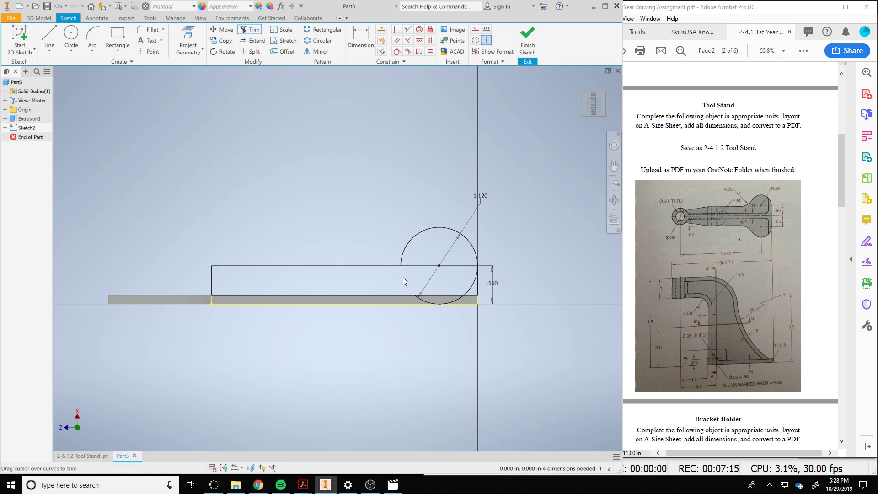
{"action": "left_click", "coordinate": [414, 266]}
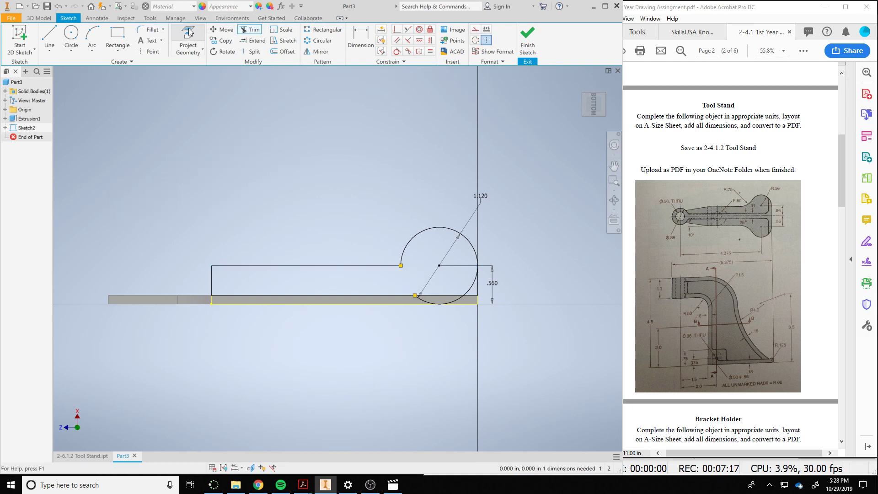
Add a .75 in fillet between the rectangle's shortened upper line and the circle's arc.
{"action": "left_click", "coordinate": [140, 30]}
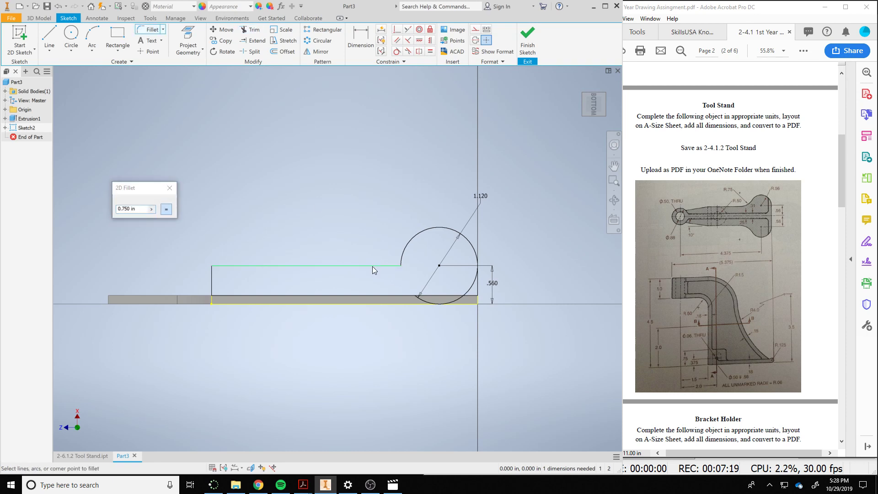
{"action": "left_click", "coordinate": [402, 252]}
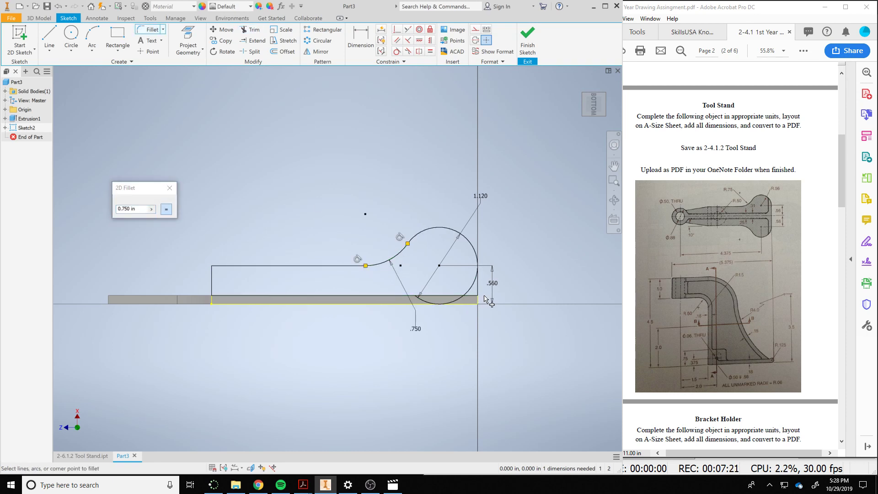
{"action": "right_click", "coordinate": [448, 336]}
{"action": "left_click", "coordinate": [483, 335]}
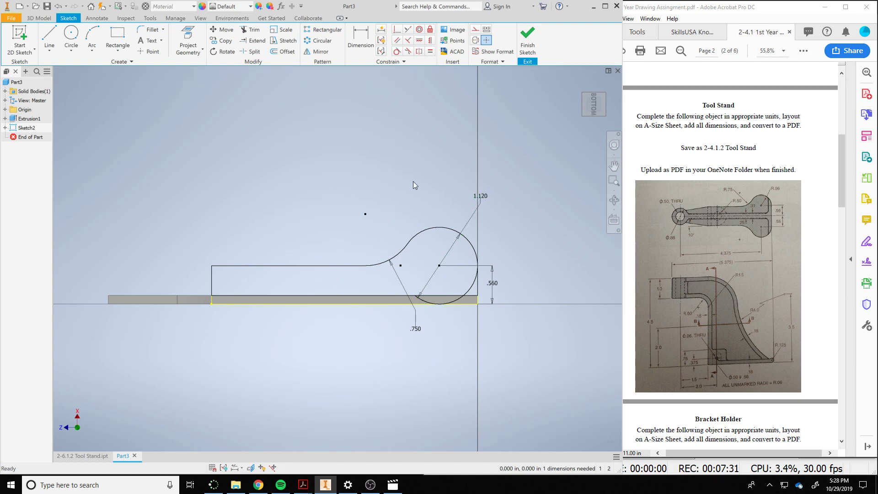
Trim the circle's leftover outer lower arc so the foot outline runs straight down the end edge, and finish the sketch.
{"action": "left_click", "coordinate": [254, 32]}
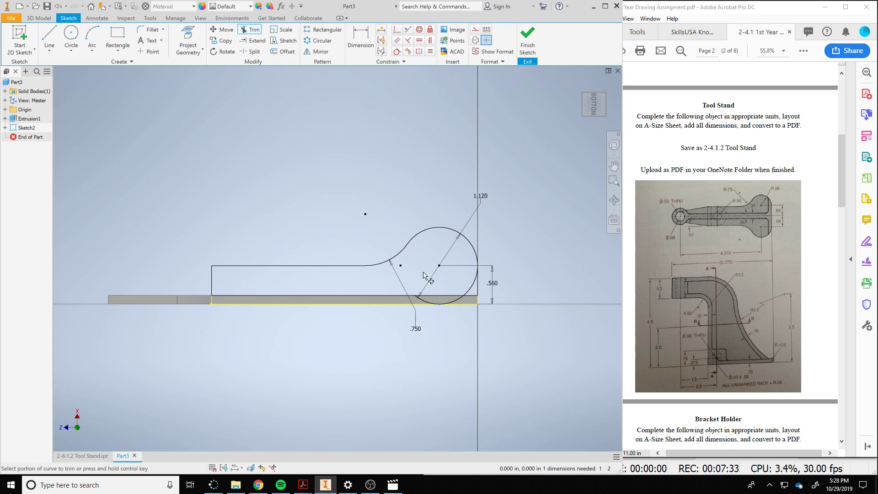
{"action": "left_click", "coordinate": [457, 300]}
{"action": "left_click", "coordinate": [471, 297]}
{"action": "left_click", "coordinate": [465, 292]}
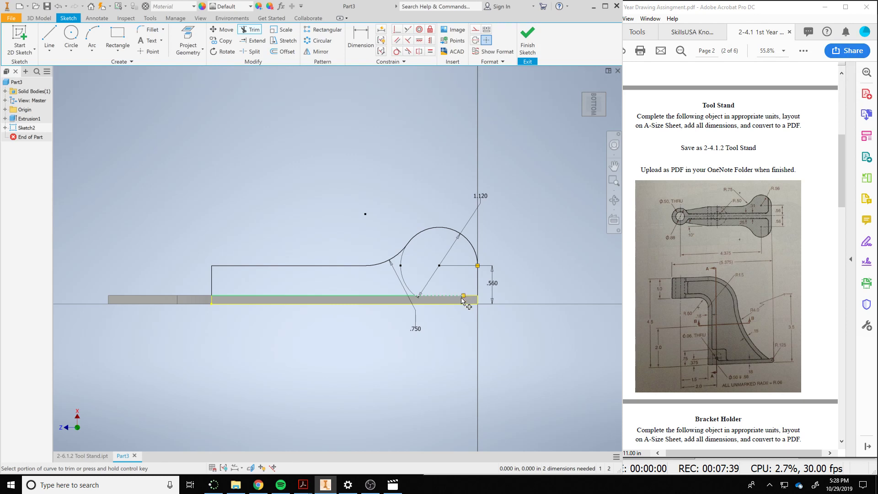
{"action": "left_click", "coordinate": [464, 295]}
{"action": "right_click", "coordinate": [579, 331]}
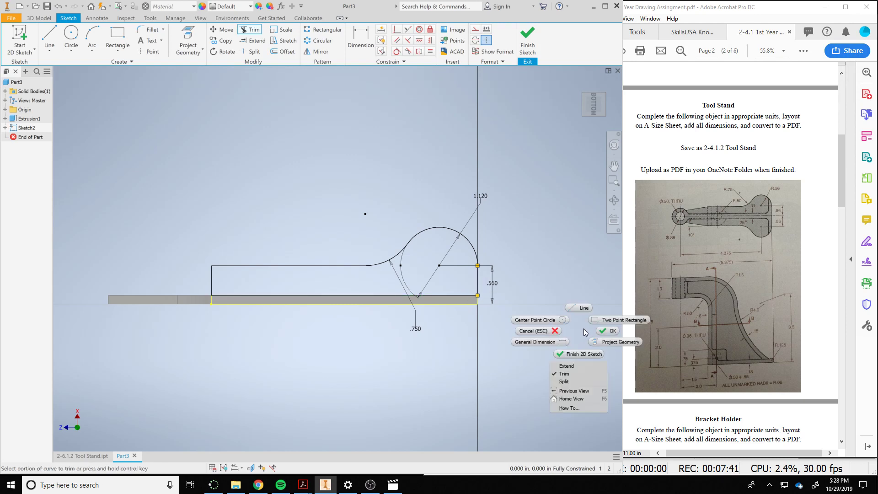
{"action": "left_click", "coordinate": [527, 335]}
{"action": "left_click", "coordinate": [528, 39]}
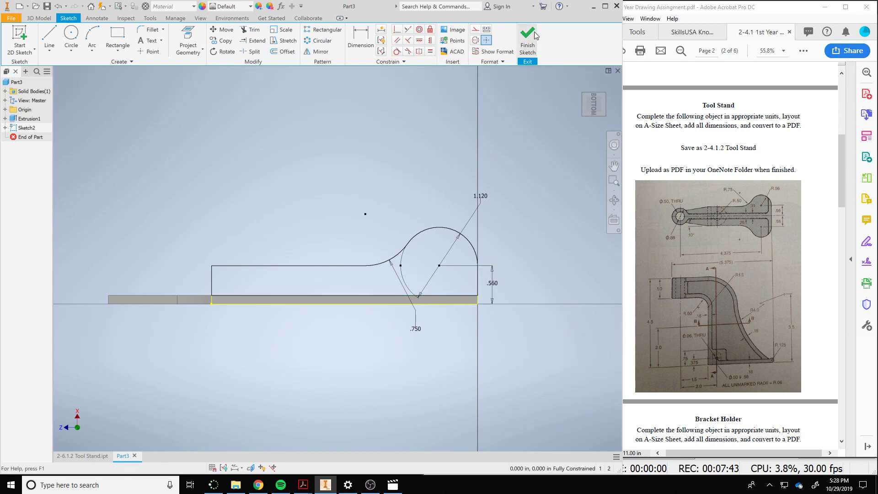
Extrude the foot profile .18 in upward into the part, joined to the existing body.
{"action": "scroll", "coordinate": [487, 169], "scroll_direction": "down", "scroll_amount": 5}
{"action": "middle_click_drag", "start_coordinate": [468, 222], "coordinate": [290, 238]}
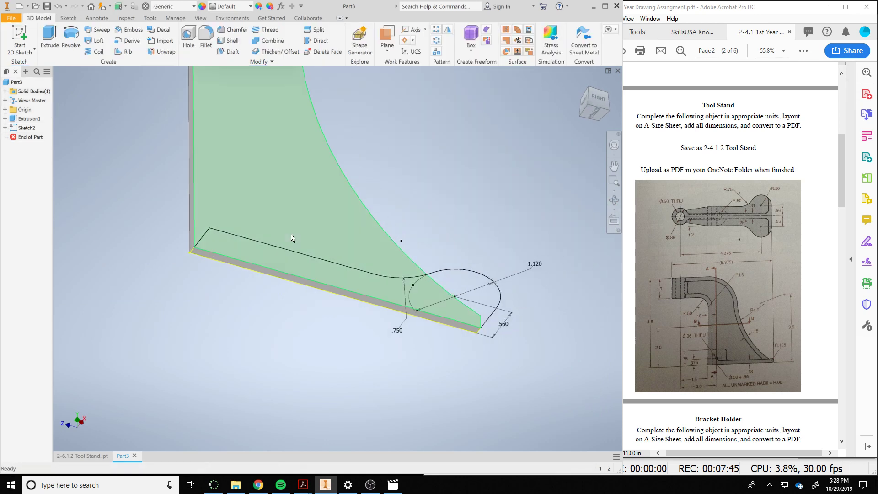
{"action": "left_click", "coordinate": [50, 36]}
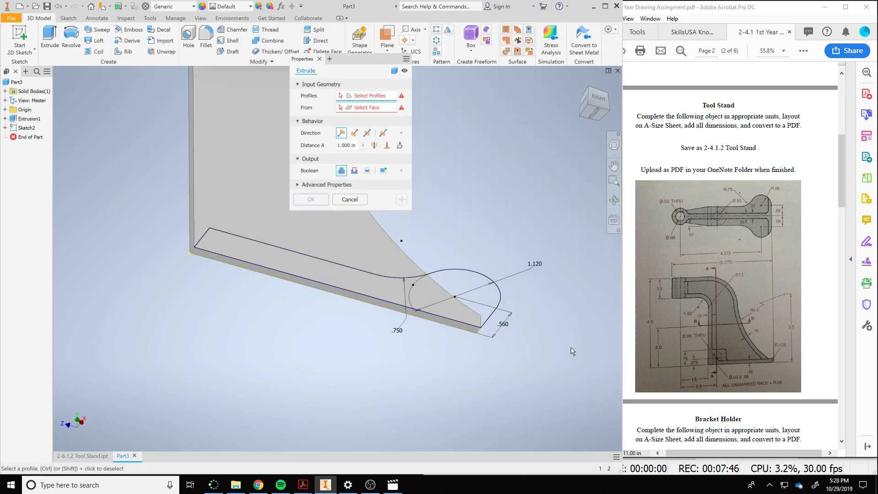
{"action": "left_click", "coordinate": [492, 296]}
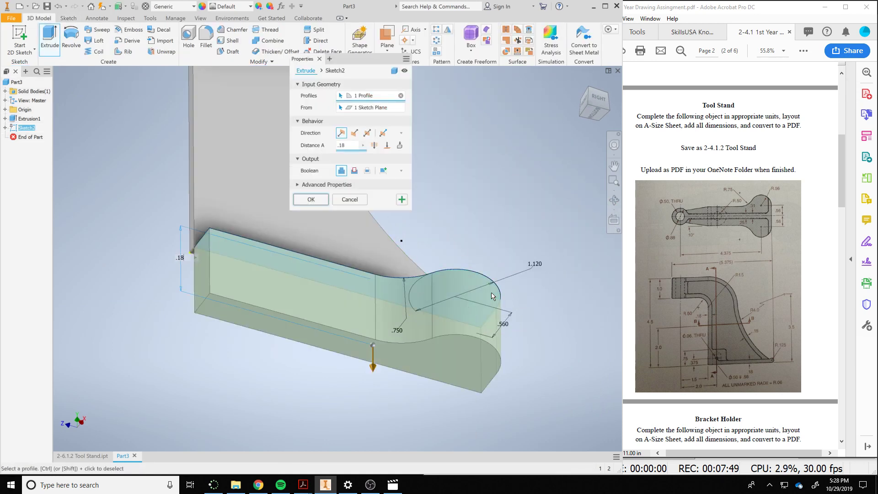
{"action": "type", "text": ".18"}
{"action": "left_click", "coordinate": [355, 133]}
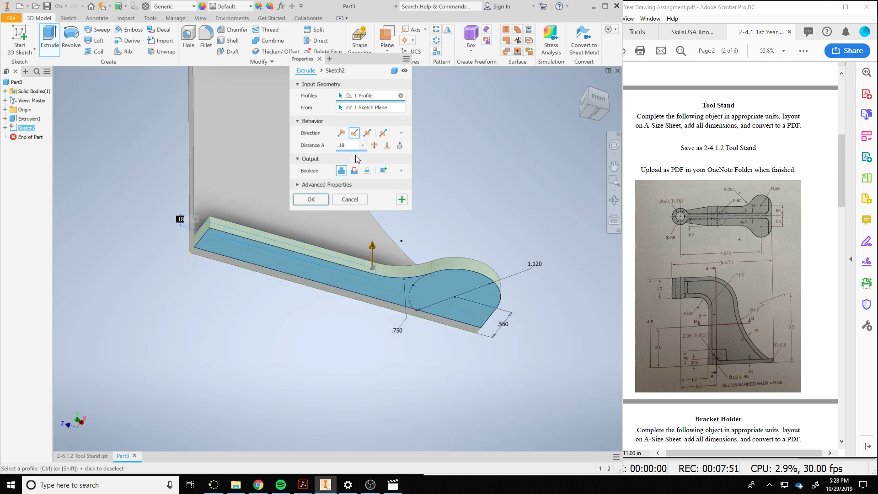
{"action": "left_click", "coordinate": [313, 199]}
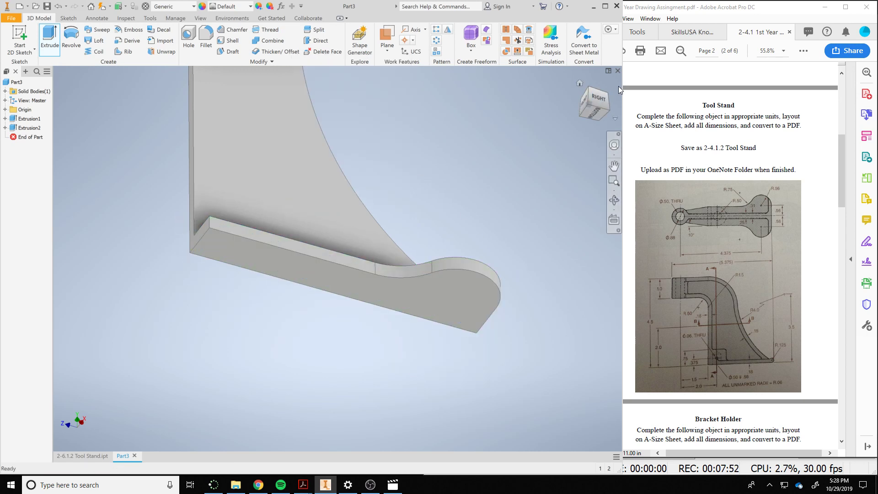
View the part isometrically and examine the flange along the upper curve in the drawing's side view.
{"action": "left_click", "coordinate": [588, 89]}
{"action": "left_click", "coordinate": [588, 89]}
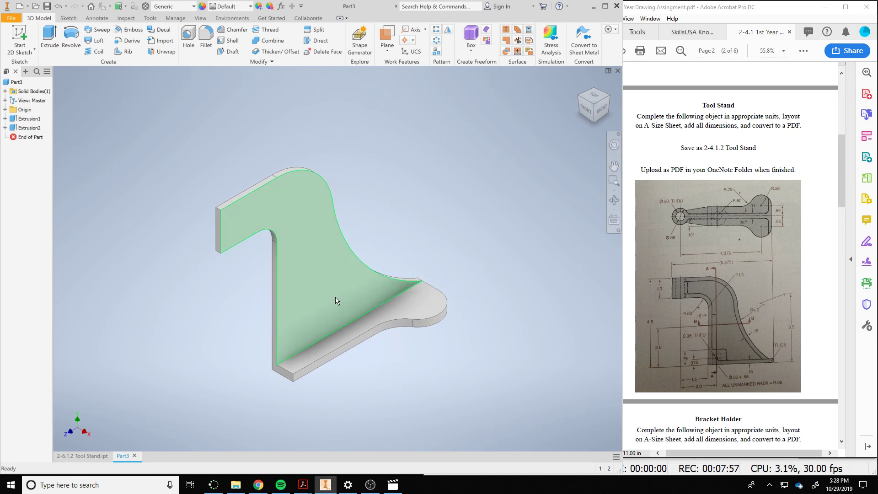
{"action": "left_click", "coordinate": [688, 283]}
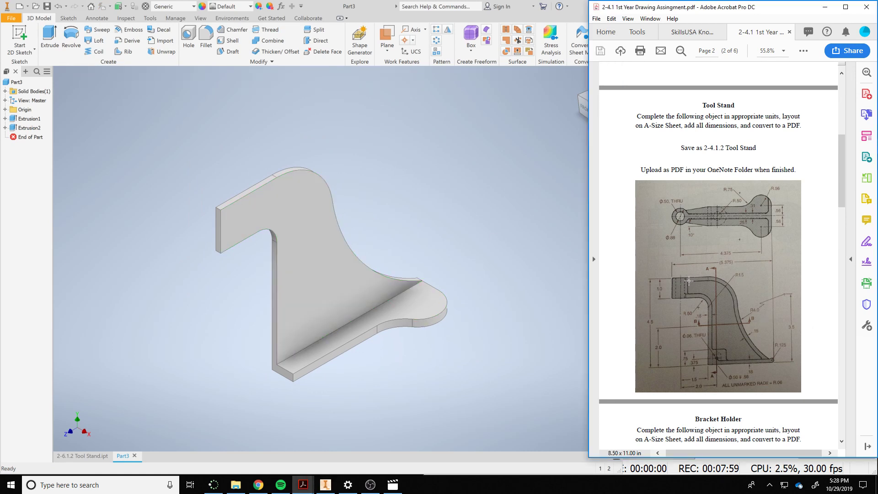
{"action": "mouse_move", "coordinate": [687, 274]}
{"action": "left_mouse_down"}
{"action": "mouse_move", "coordinate": [728, 291]}
{"action": "mouse_move", "coordinate": [747, 318]}
{"action": "mouse_move", "coordinate": [701, 280]}
{"action": "left_mouse_up"}
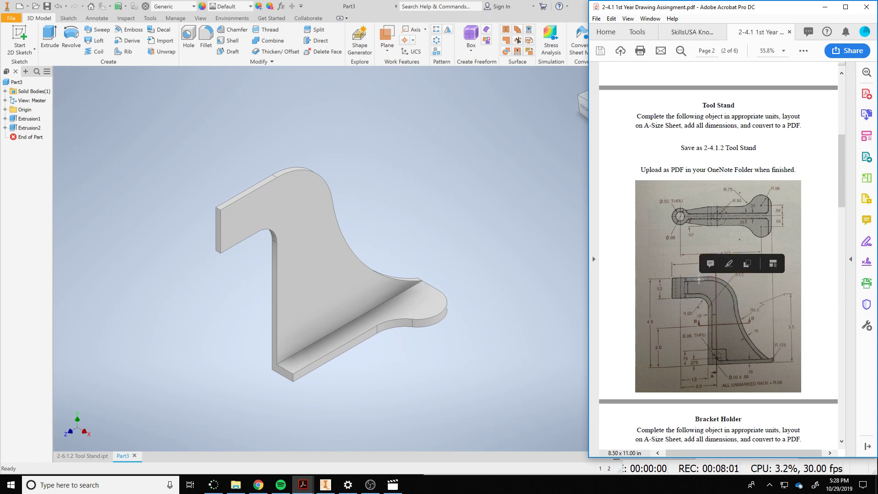
{"action": "left_click", "coordinate": [701, 280]}
{"action": "left_click", "coordinate": [701, 281]}
{"action": "left_click", "coordinate": [700, 279]}
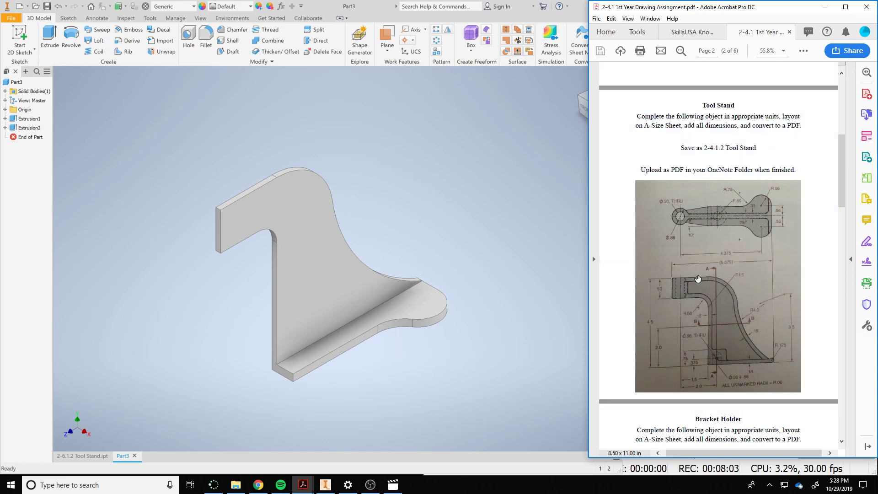
{"action": "scroll", "coordinate": [732, 299], "scroll_direction": "up", "scroll_amount": 1}
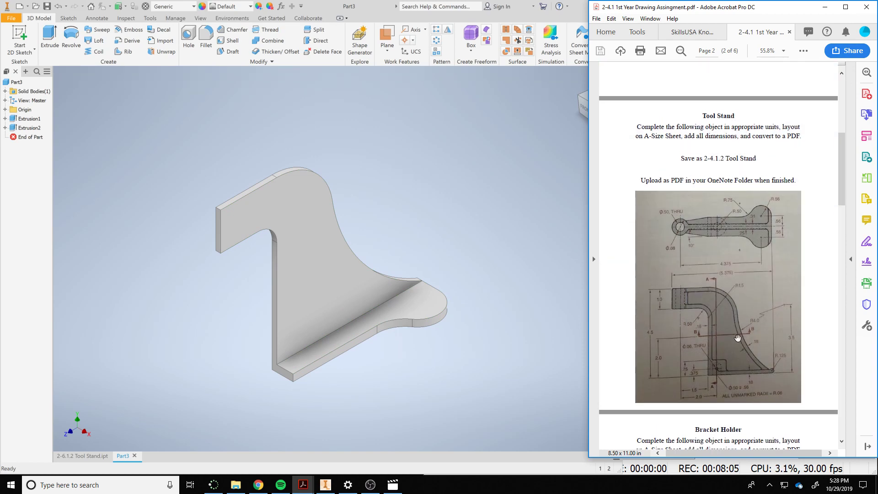
Start a sketch on the web's large side face and project its straight top edge and the two outer curved edges.
{"action": "left_click", "coordinate": [350, 243]}
{"action": "left_click", "coordinate": [350, 242]}
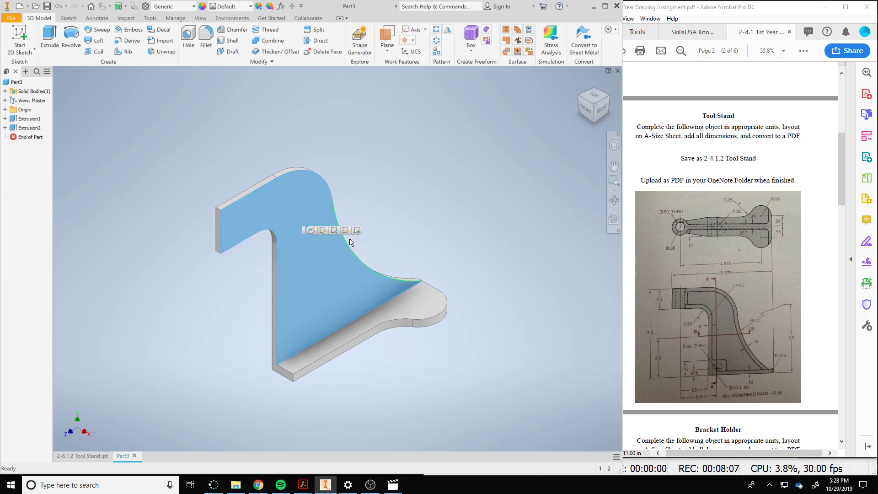
{"action": "left_click", "coordinate": [357, 230]}
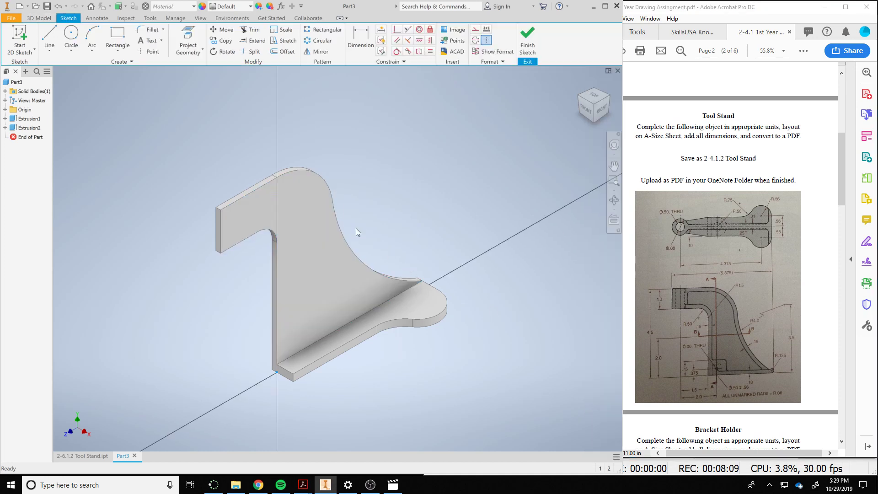
{"action": "key", "text": "p"}
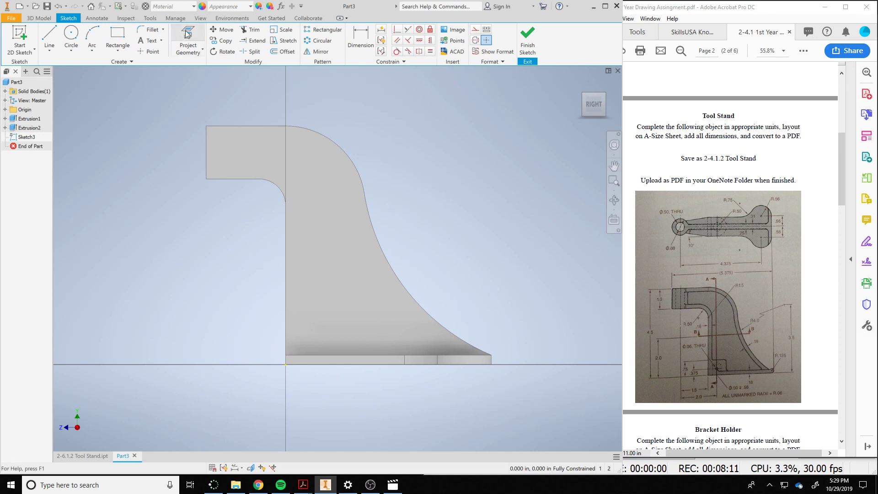
{"action": "left_click", "coordinate": [288, 132]}
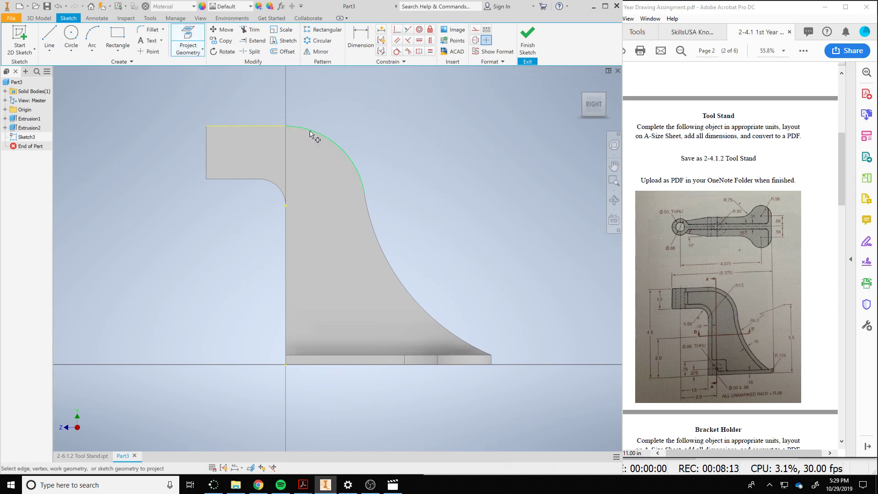
{"action": "left_click", "coordinate": [329, 139]}
{"action": "left_click", "coordinate": [368, 205]}
{"action": "right_click", "coordinate": [386, 190]}
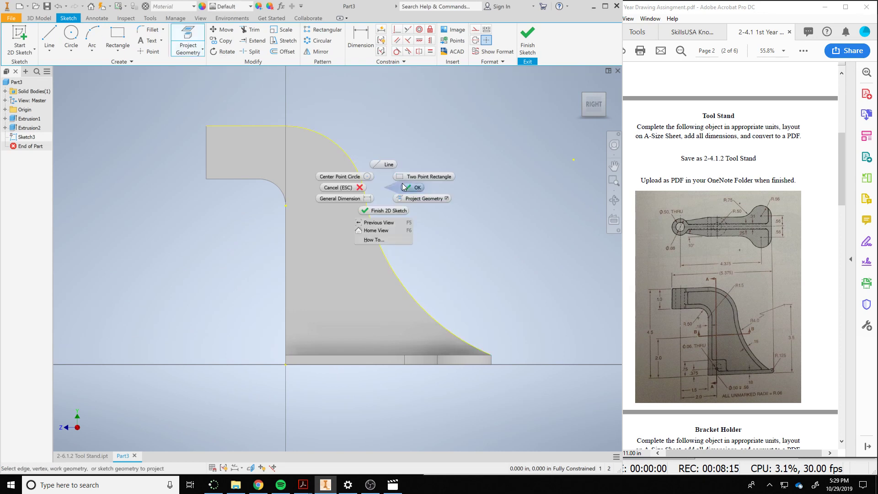
{"action": "left_click", "coordinate": [380, 166]}
Offset the projected top edge and outer curves .180 in inward.
{"action": "left_click", "coordinate": [288, 51]}
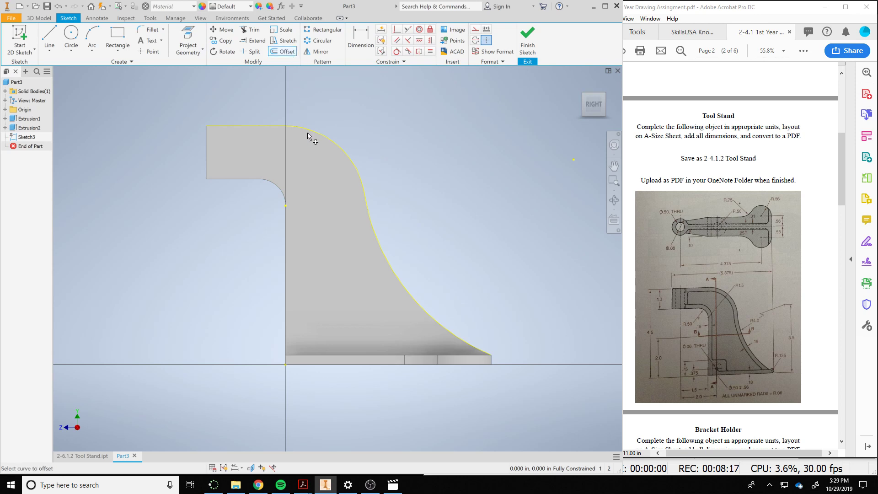
{"action": "left_click", "coordinate": [310, 136]}
{"action": "type", "text": ".180"}
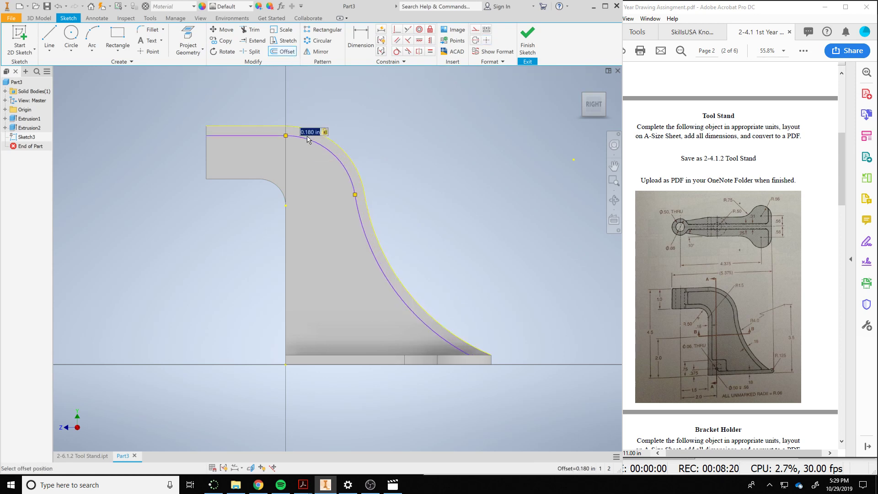
{"action": "key", "text": "Return"}
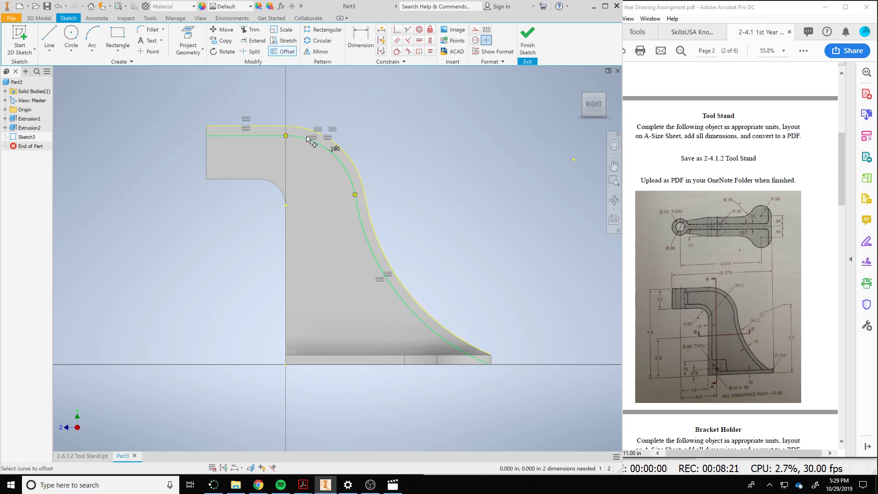
Close both ends of the strip with lines between the projected and offset curves, and finish the sketch.
{"action": "left_click", "coordinate": [49, 37]}
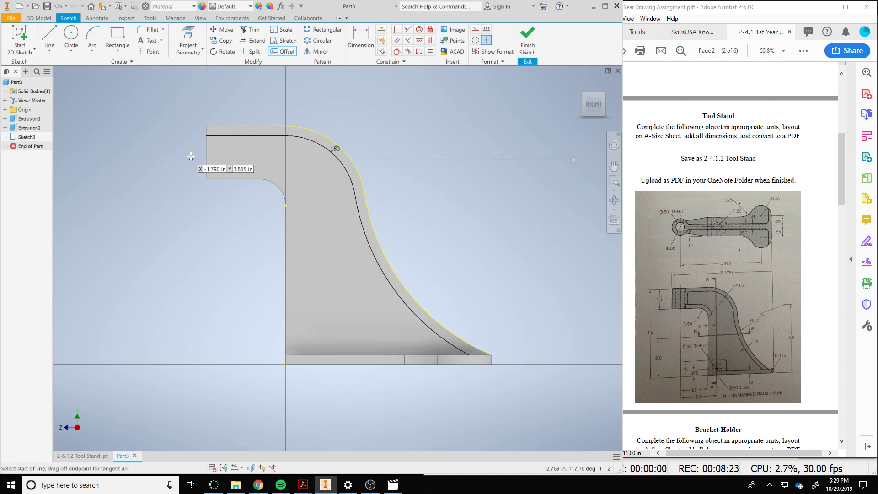
{"action": "left_click", "coordinate": [205, 129]}
{"action": "double_click", "coordinate": [207, 135]}
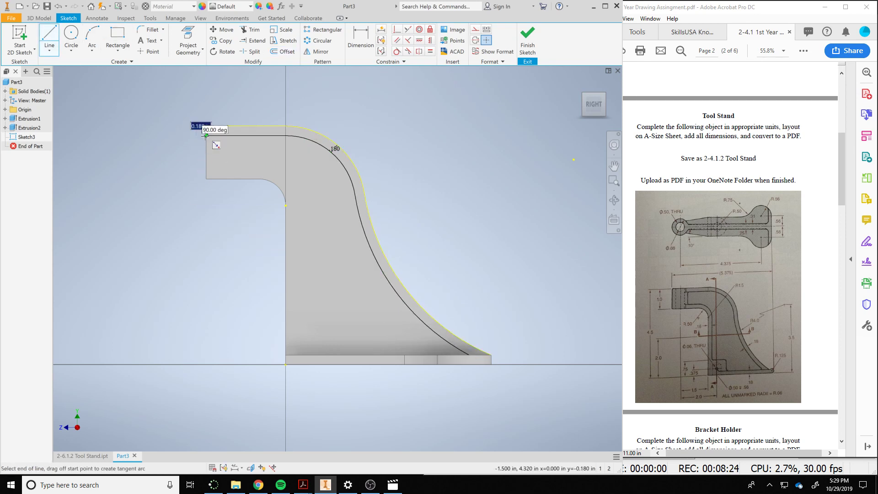
{"action": "left_click", "coordinate": [469, 355]}
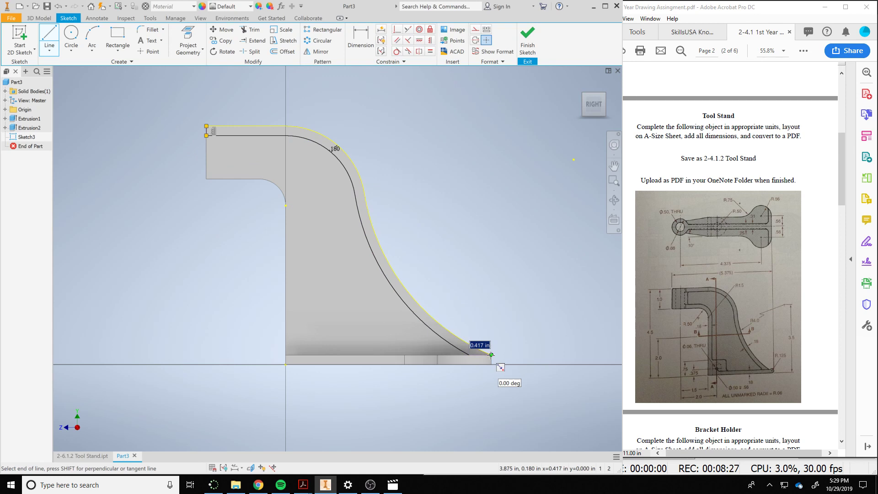
{"action": "double_click", "coordinate": [492, 355]}
{"action": "left_click", "coordinate": [527, 41]}
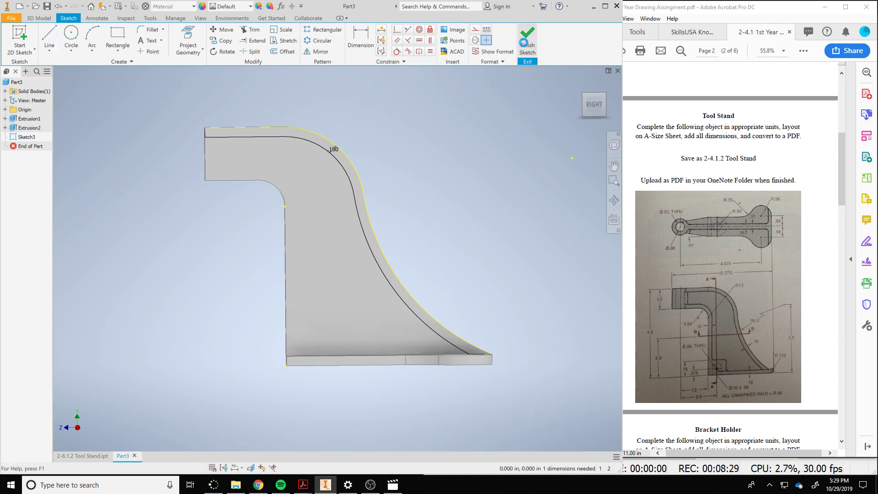
Check the flange width in the drawing's top view and extrude the curved outer strip .03 in from the web's side face.
{"action": "left_click", "coordinate": [50, 37]}
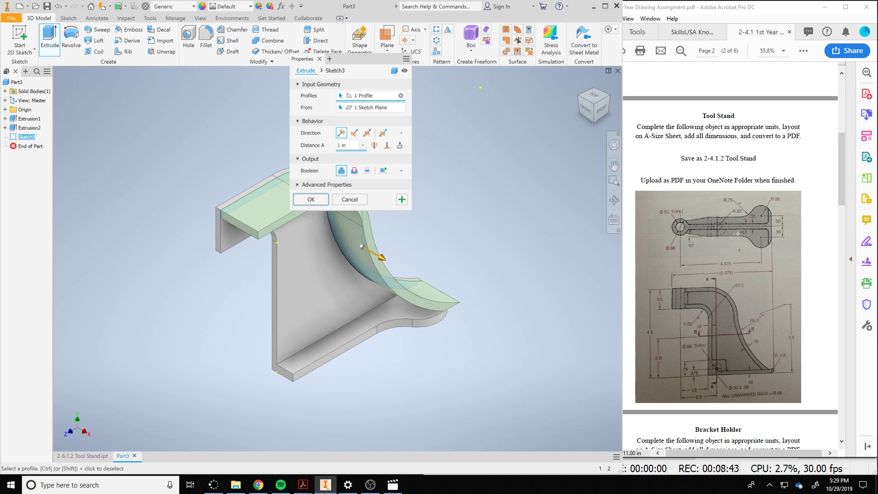
{"action": "left_click_drag", "start_coordinate": [738, 237], "coordinate": [756, 222]}
{"action": "key", "text": "ctrl+a"}
{"action": "left_click", "coordinate": [755, 234]}
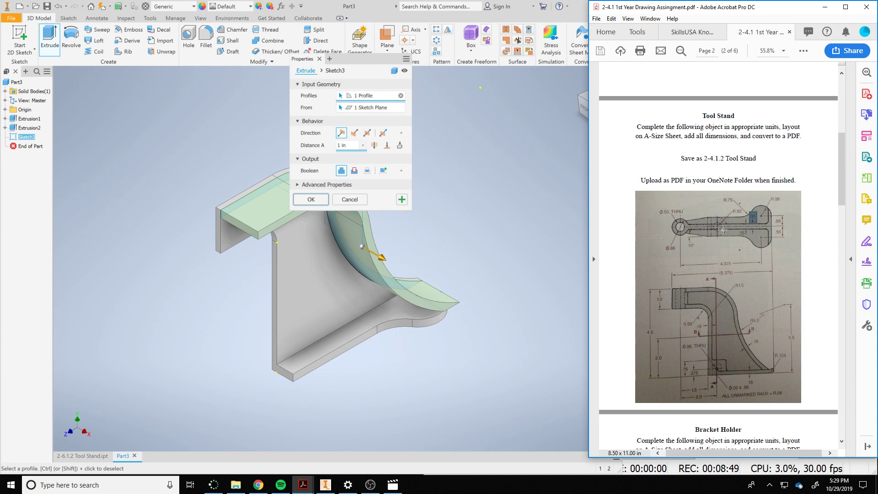
{"action": "key", "text": "ctrl+a"}
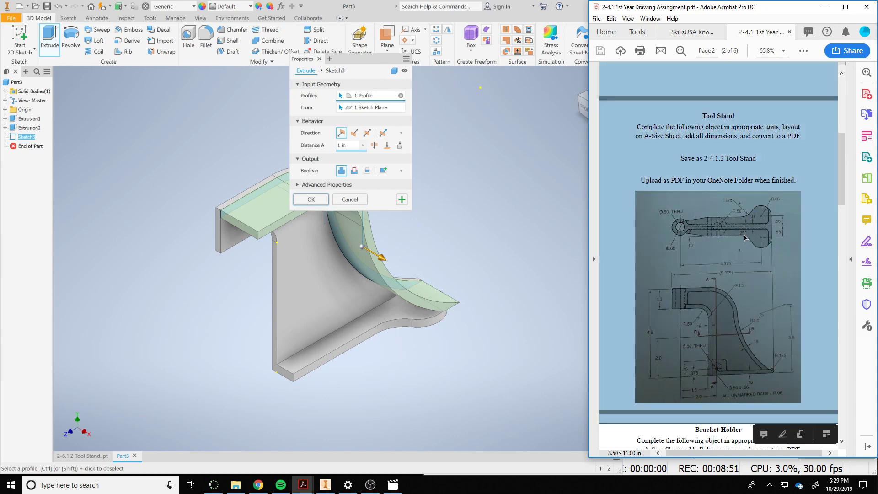
{"action": "left_click", "coordinate": [744, 238]}
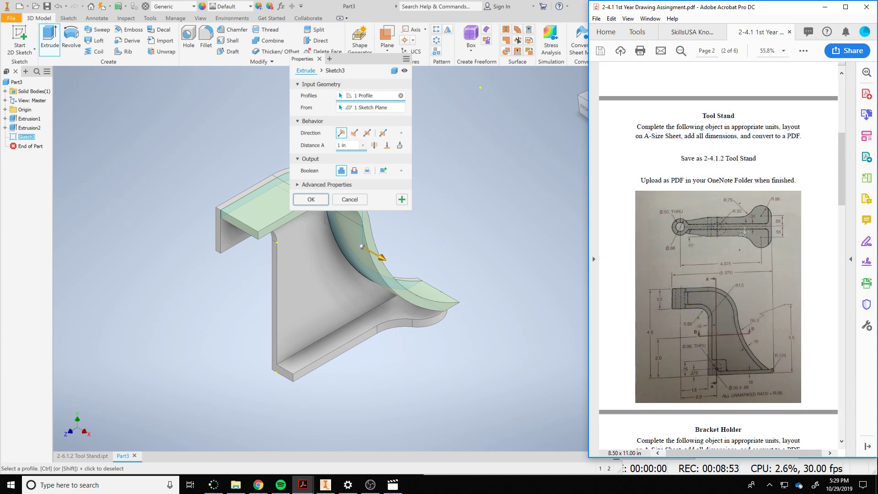
{"action": "left_click_drag", "start_coordinate": [750, 227], "coordinate": [750, 228]}
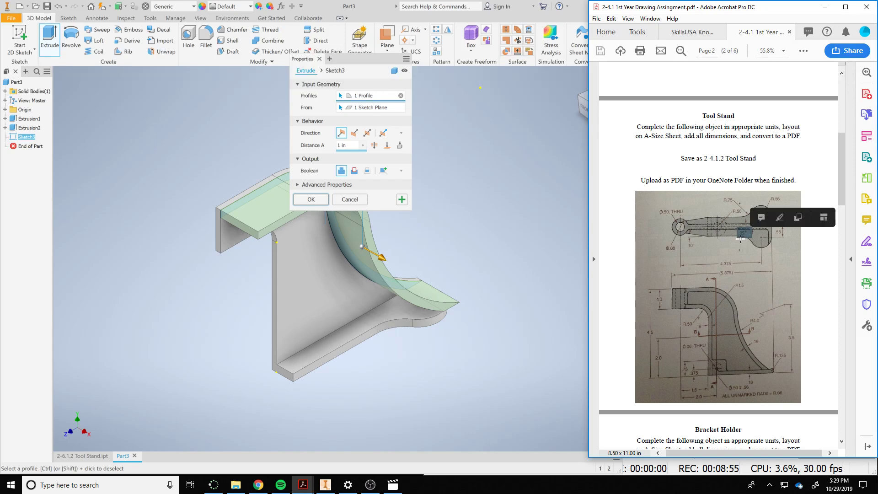
{"action": "key", "text": "ctrl+a"}
{"action": "left_click", "coordinate": [749, 221]}
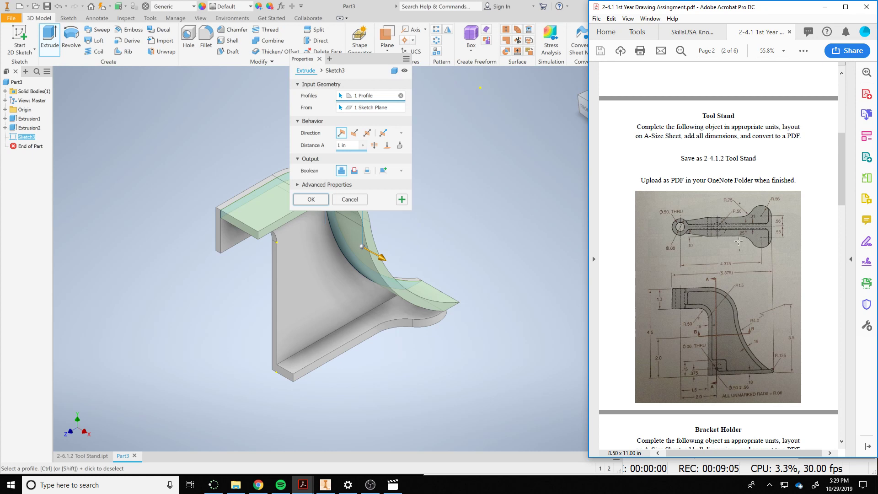
{"action": "left_click", "coordinate": [337, 148]}
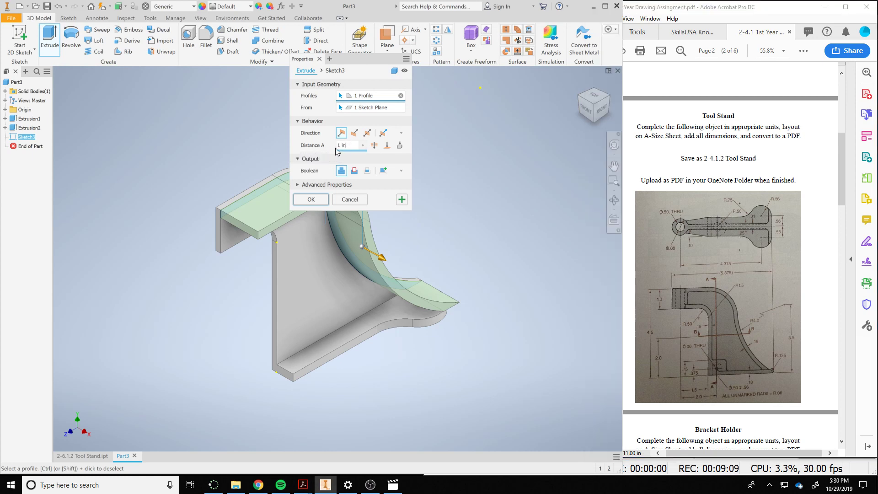
{"action": "type", "text": ".03"}
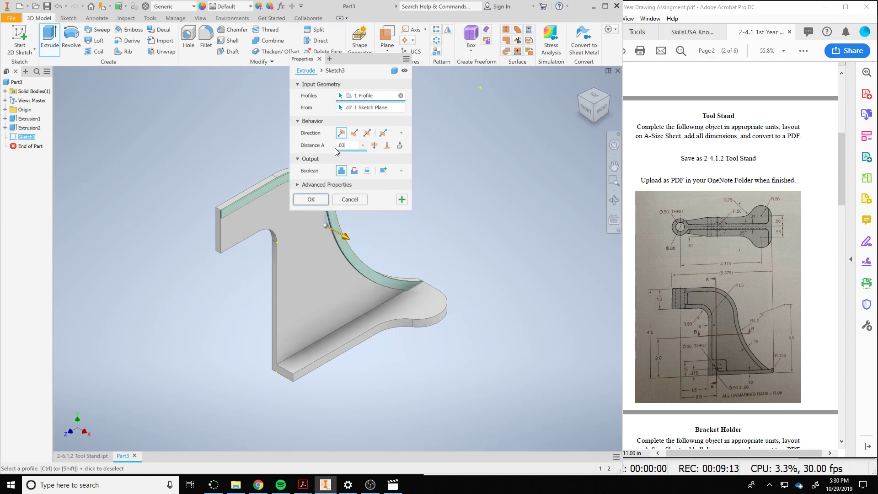
{"action": "key", "text": "Return"}
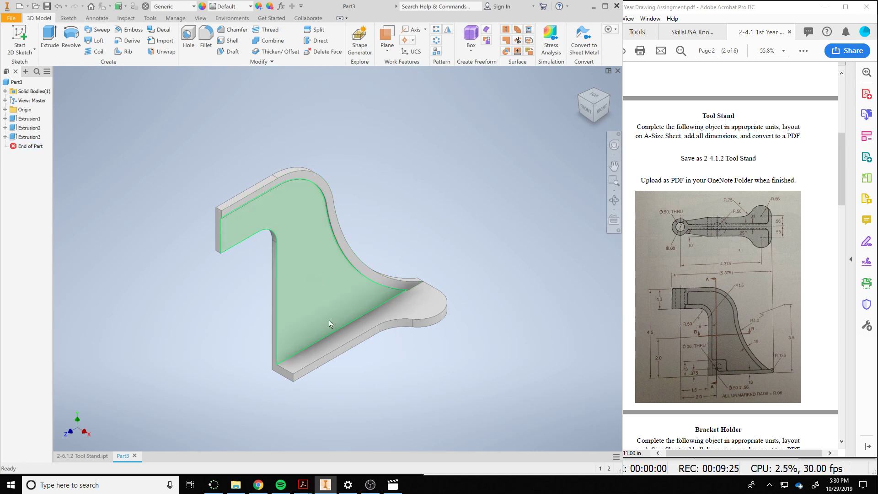
Start a sketch on the web's side face and project the arm's underside, the inner corner arc and the vertical back edge.
{"action": "left_click", "coordinate": [317, 277]}
{"action": "left_click", "coordinate": [372, 270]}
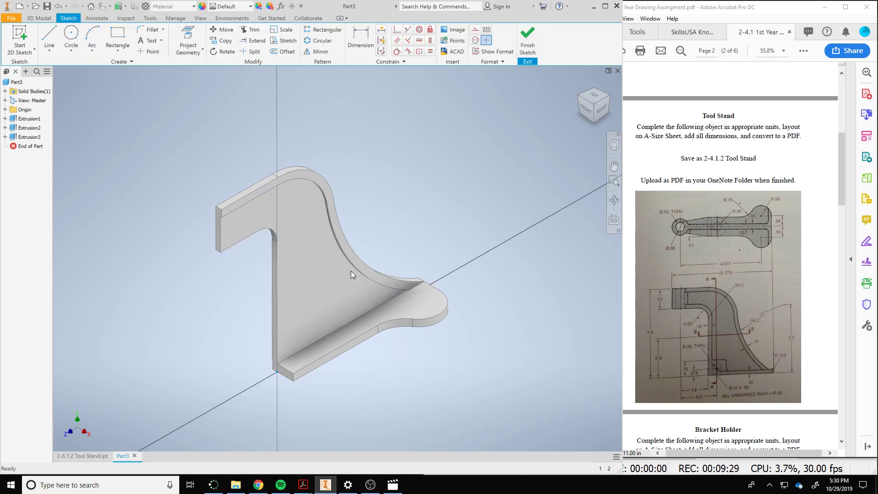
{"action": "key", "text": "p"}
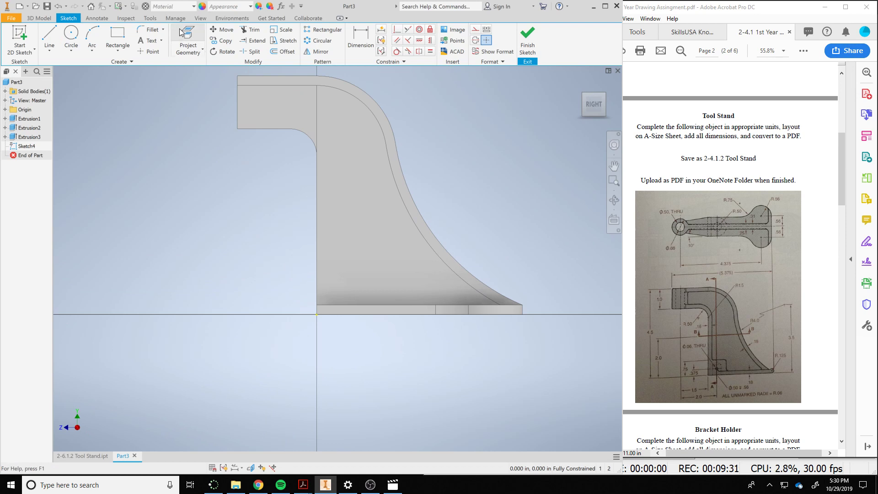
{"action": "left_click", "coordinate": [270, 129]}
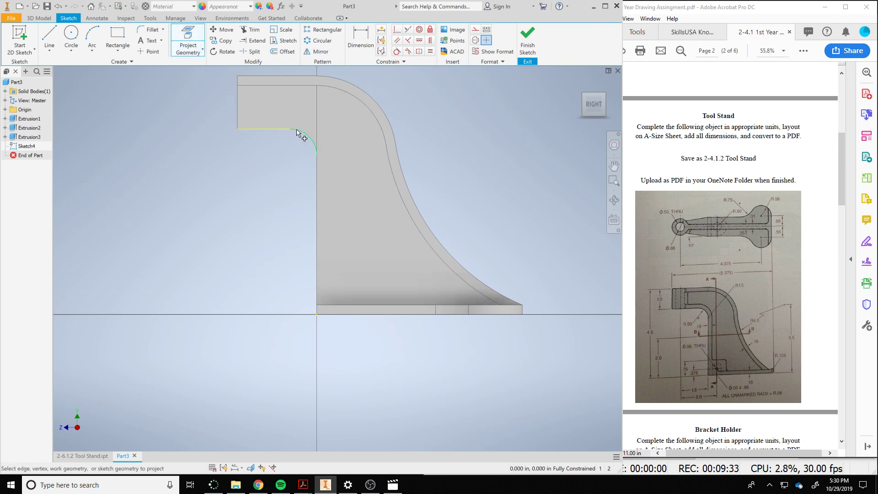
{"action": "left_click", "coordinate": [299, 132]}
{"action": "left_click", "coordinate": [317, 170]}
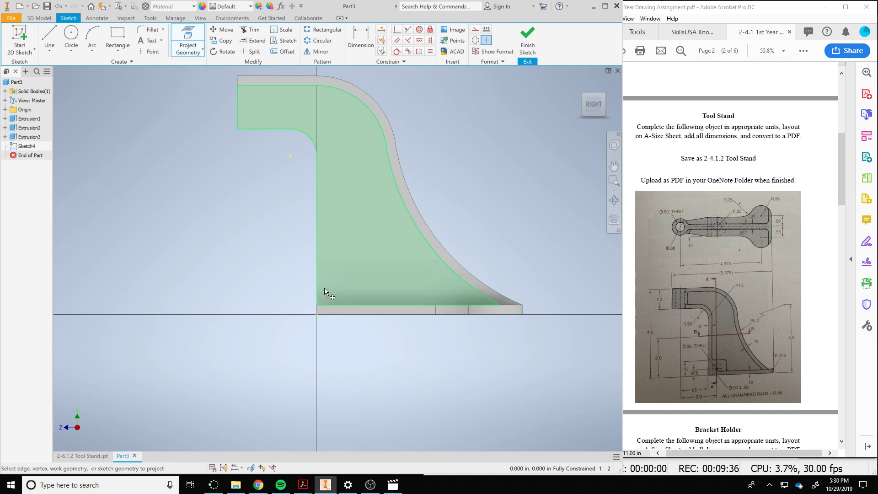
{"action": "right_click", "coordinate": [244, 254]}
{"action": "left_click", "coordinate": [277, 253]}
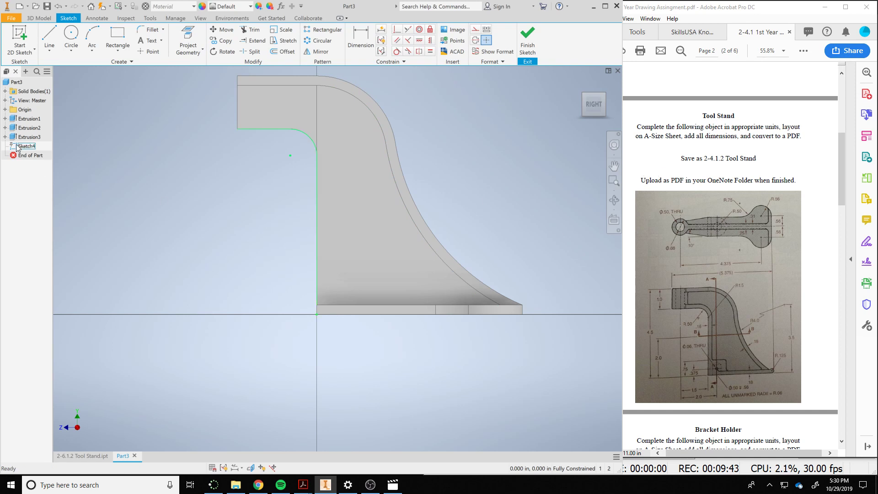
Consult the finished 2-6.1.2 Tool Stand part for reference and offset the projected inner edges .18 in into the web.
{"action": "left_click", "coordinate": [86, 456]}
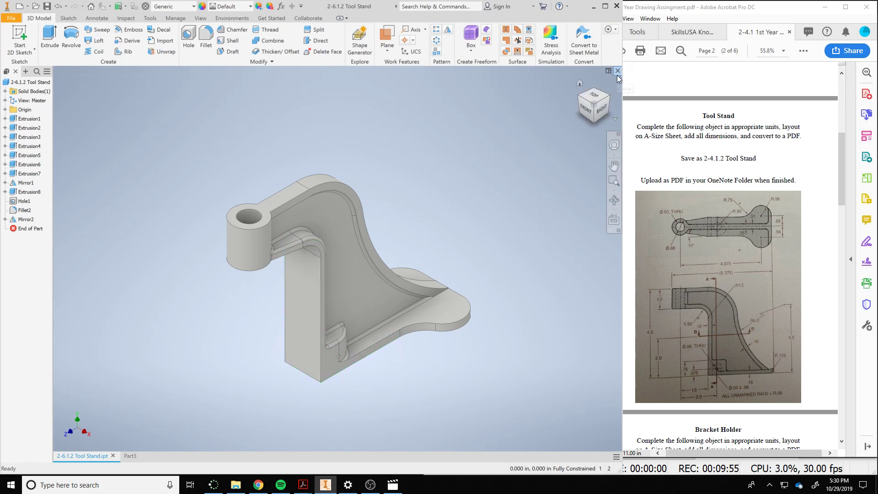
{"action": "left_click", "coordinate": [128, 456]}
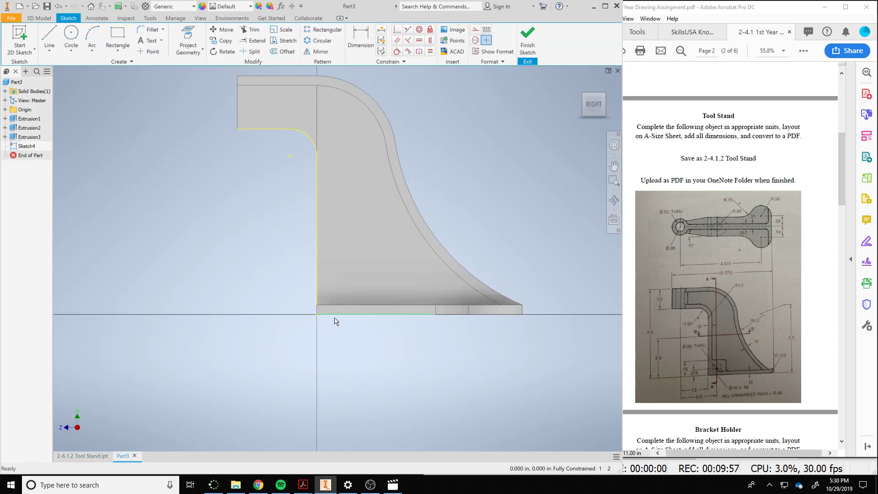
{"action": "left_click", "coordinate": [292, 53]}
{"action": "left_click", "coordinate": [288, 129]}
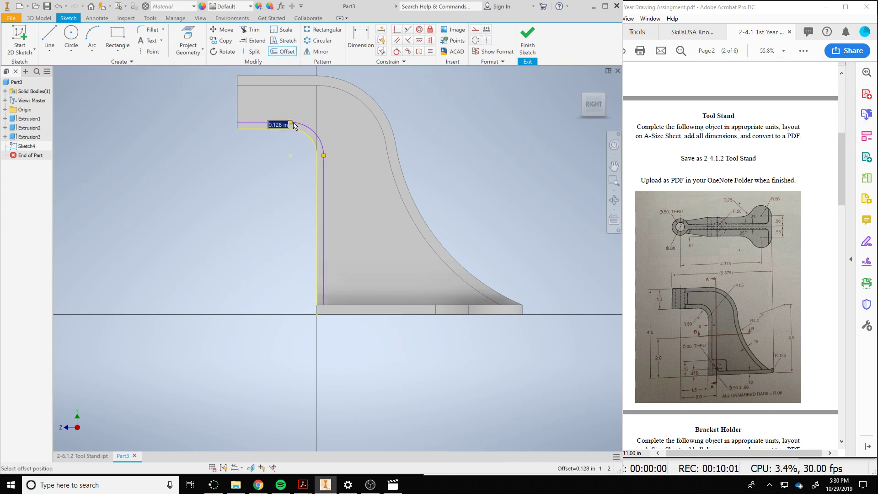
{"action": "type", "text": ".18"}
{"action": "key", "text": "Return"}
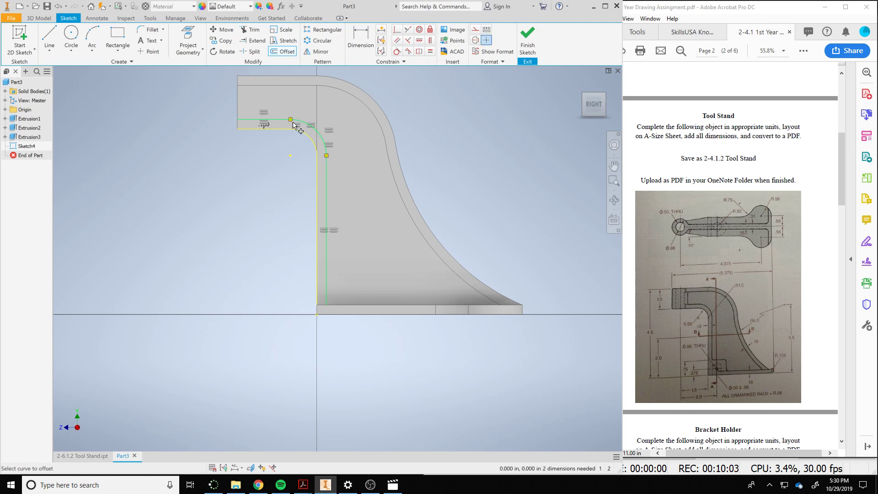
Close both ends of the inner strip with lines between the projected and offset edges, and finish the sketch.
{"action": "left_click", "coordinate": [49, 36]}
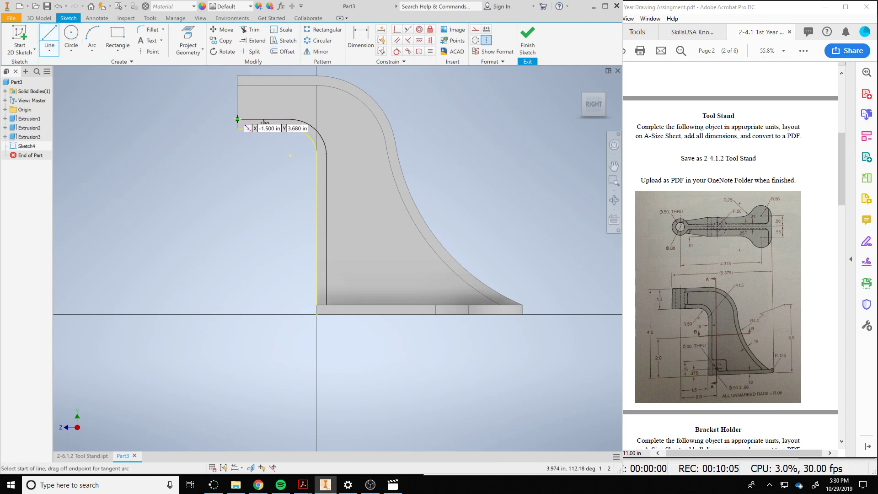
{"action": "left_click", "coordinate": [238, 121]}
{"action": "double_click", "coordinate": [237, 128]}
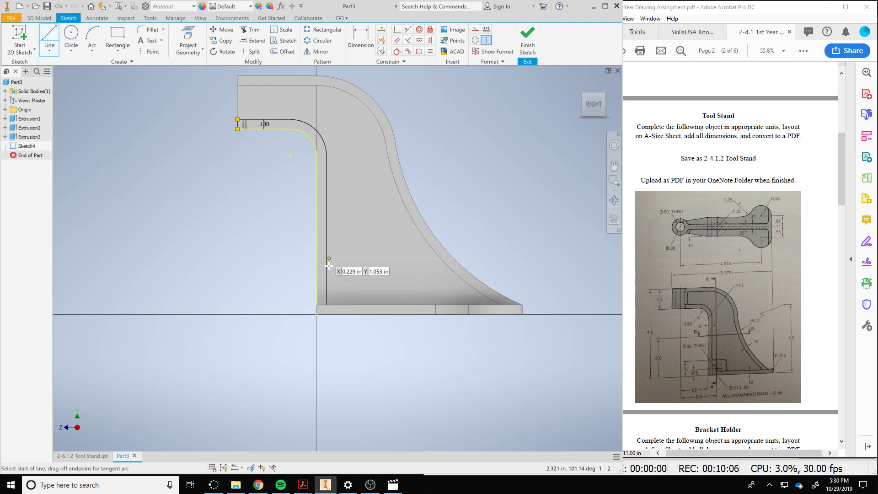
{"action": "left_click", "coordinate": [326, 305]}
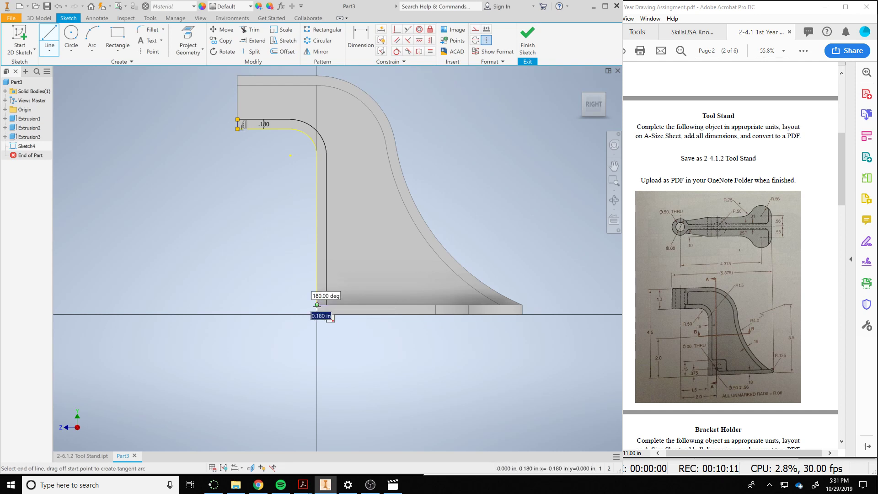
{"action": "double_click", "coordinate": [317, 305]}
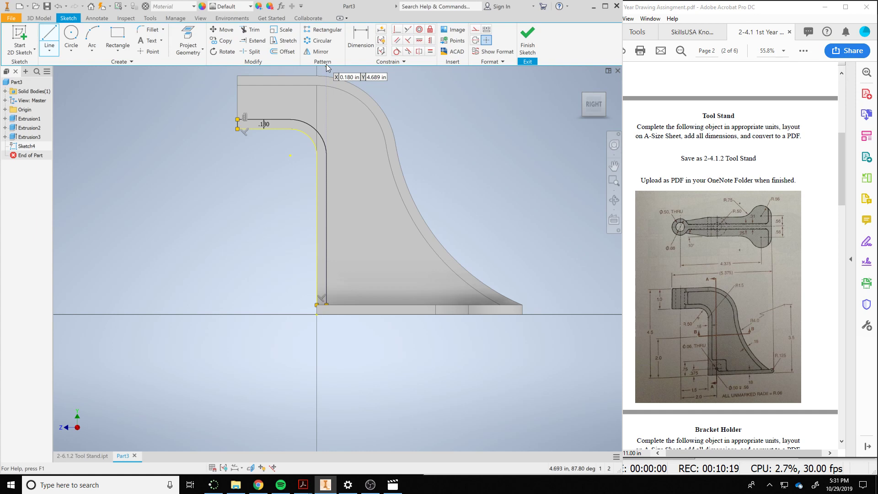
{"action": "right_click", "coordinate": [240, 242]}
{"action": "left_click", "coordinate": [236, 250]}
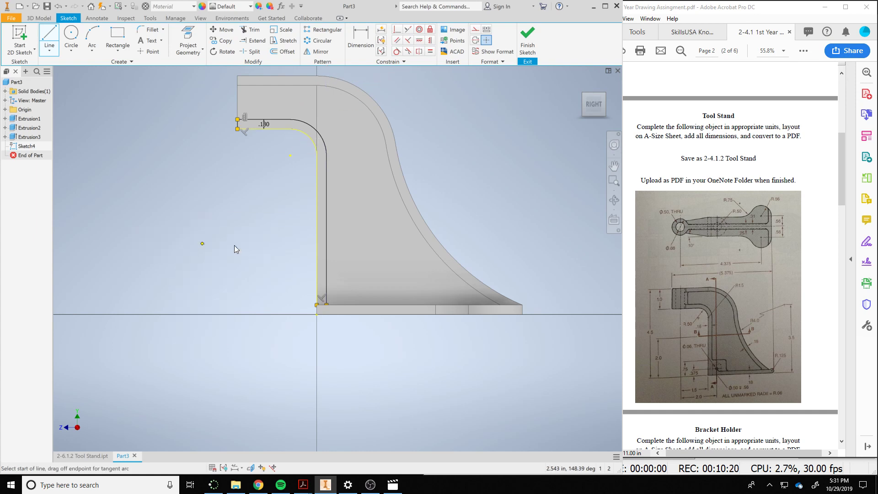
{"action": "left_click", "coordinate": [527, 36]}
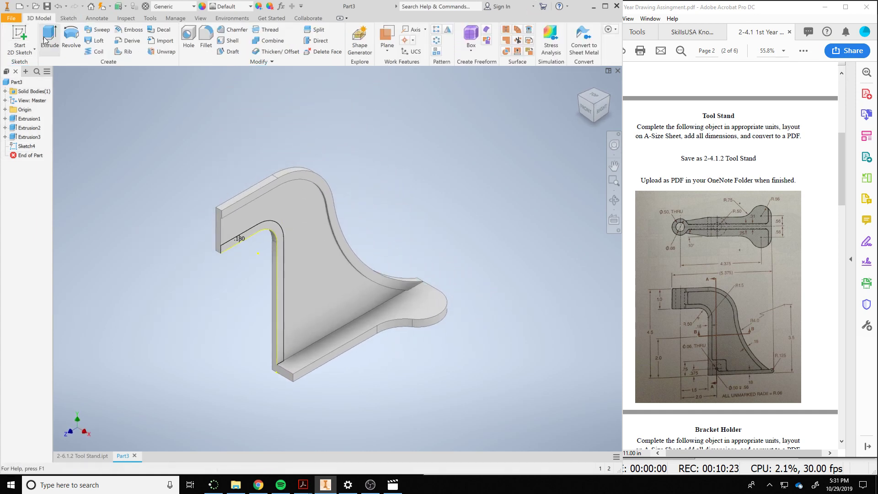
Extrude the inner strip up to the long outer side face of the base.
{"action": "left_click", "coordinate": [48, 37]}
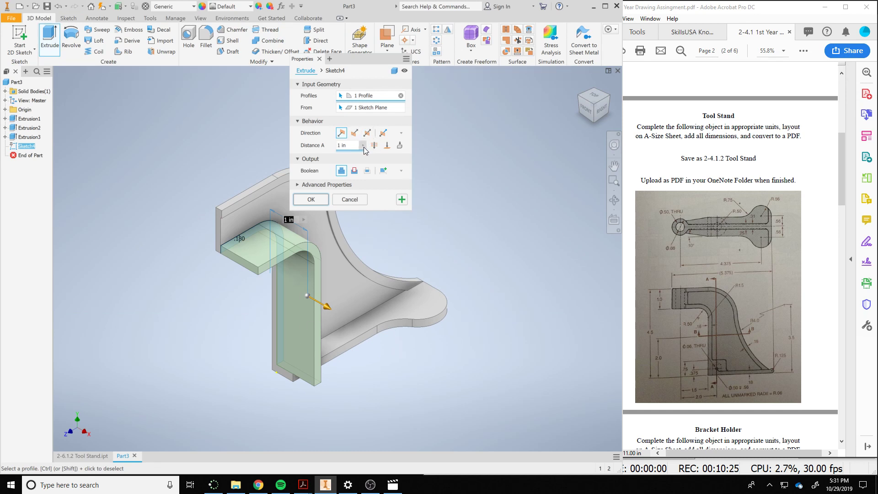
{"action": "left_click", "coordinate": [388, 148]}
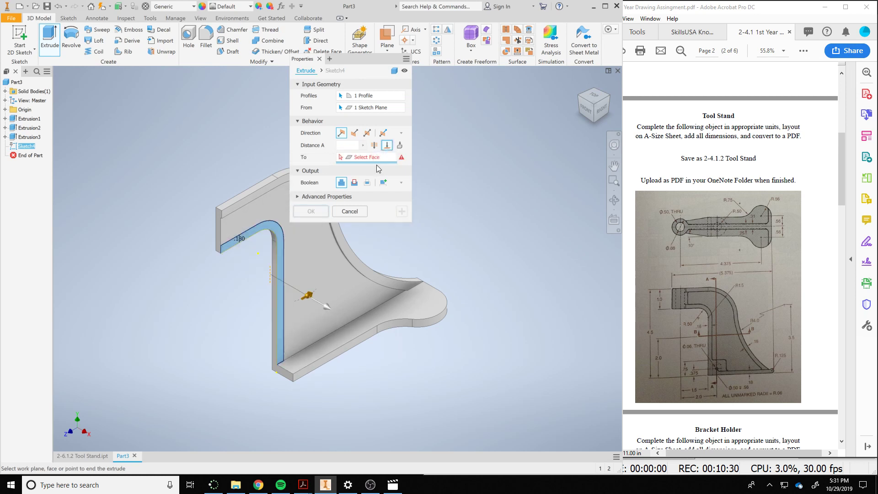
{"action": "left_click", "coordinate": [329, 364]}
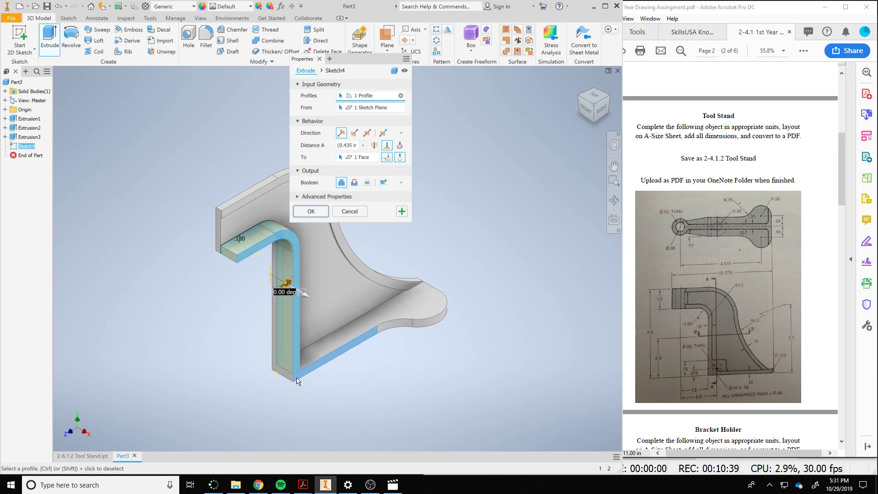
{"action": "left_click", "coordinate": [311, 211]}
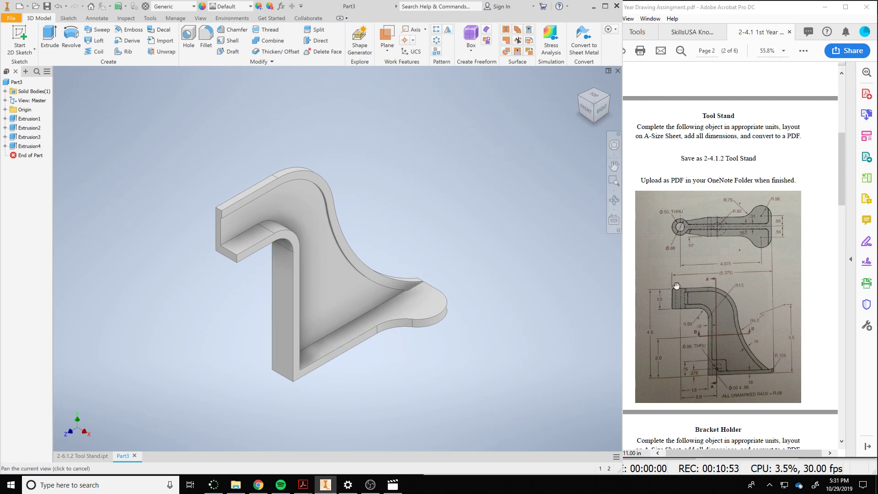
Sketch a .88 in diameter circle centred on the outer end corner of the arm's top face, and finish the sketch.
{"action": "left_click", "coordinate": [677, 231]}
{"action": "left_click_drag", "start_coordinate": [673, 217], "coordinate": [681, 233]}
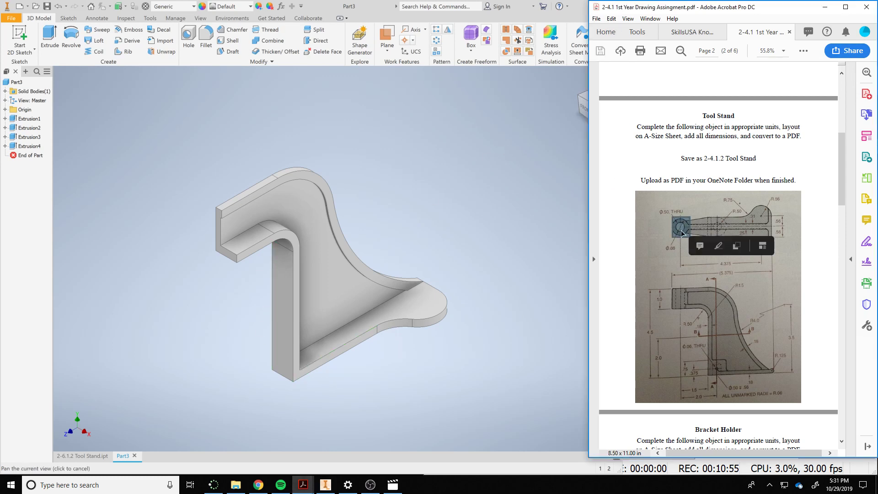
{"action": "left_click", "coordinate": [542, 125]}
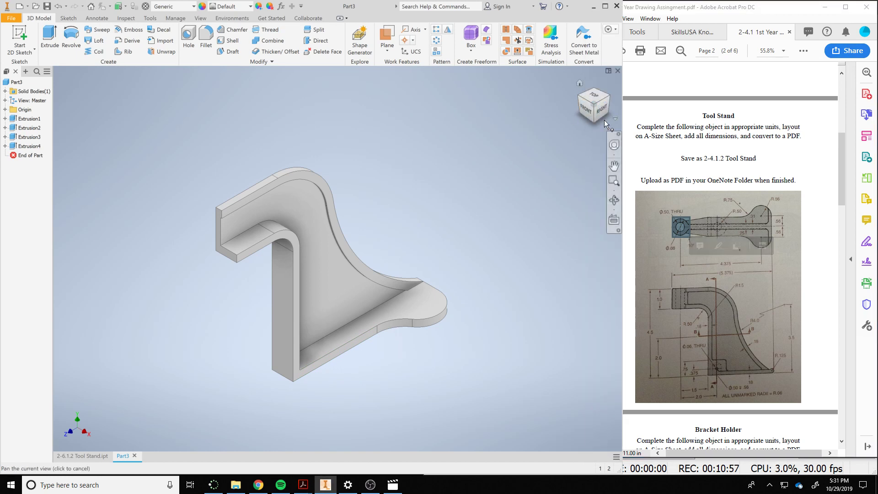
{"action": "scroll", "coordinate": [221, 207], "scroll_direction": "down", "scroll_amount": 3}
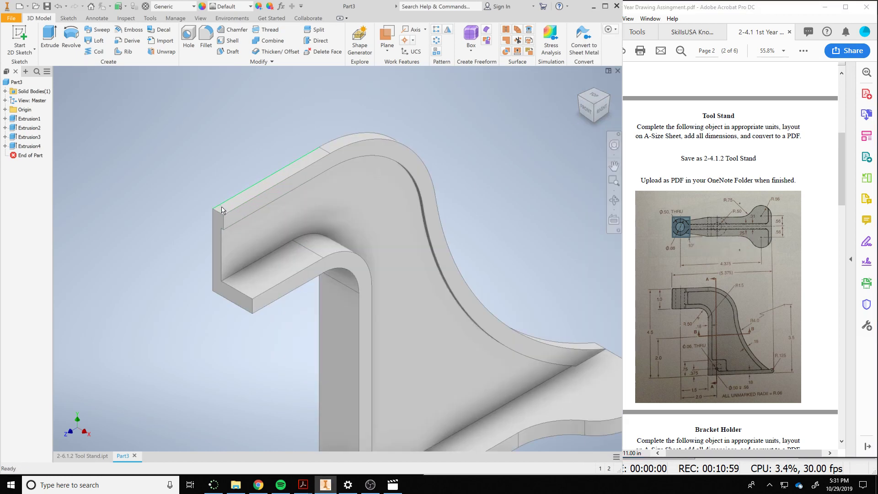
{"action": "left_click", "coordinate": [221, 207]}
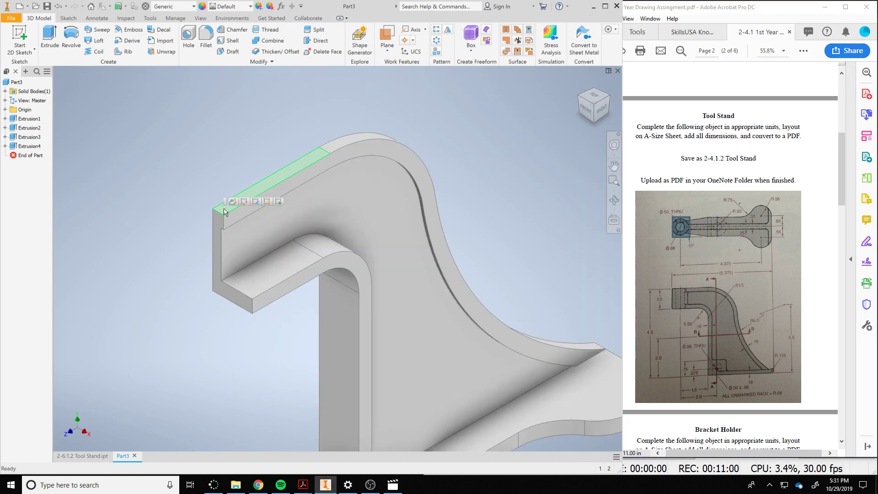
{"action": "left_click", "coordinate": [279, 202]}
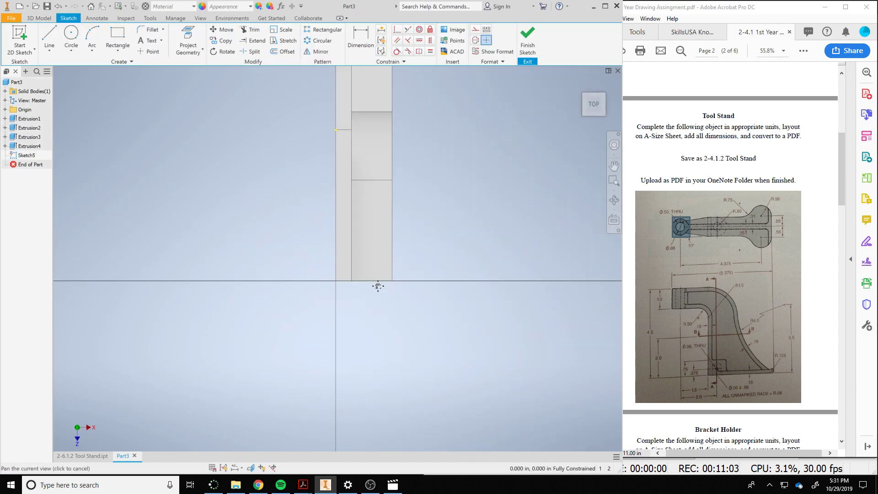
{"action": "key", "text": "c"}
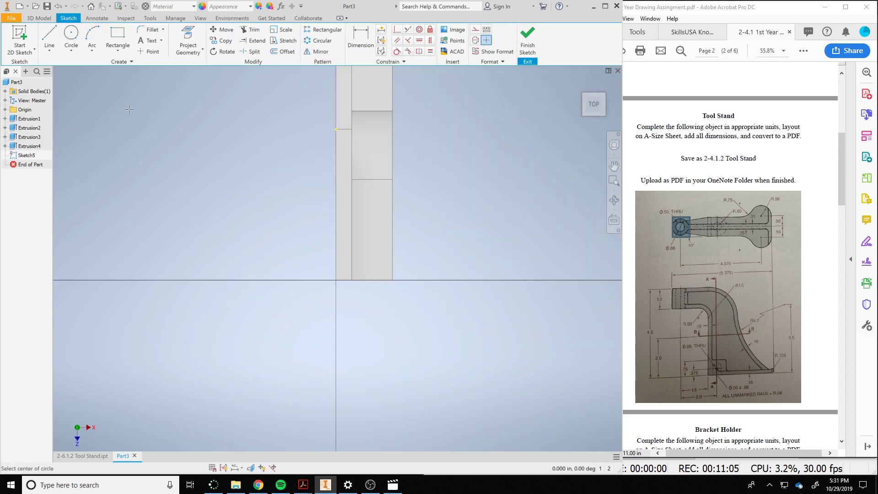
{"action": "left_click", "coordinate": [335, 279]}
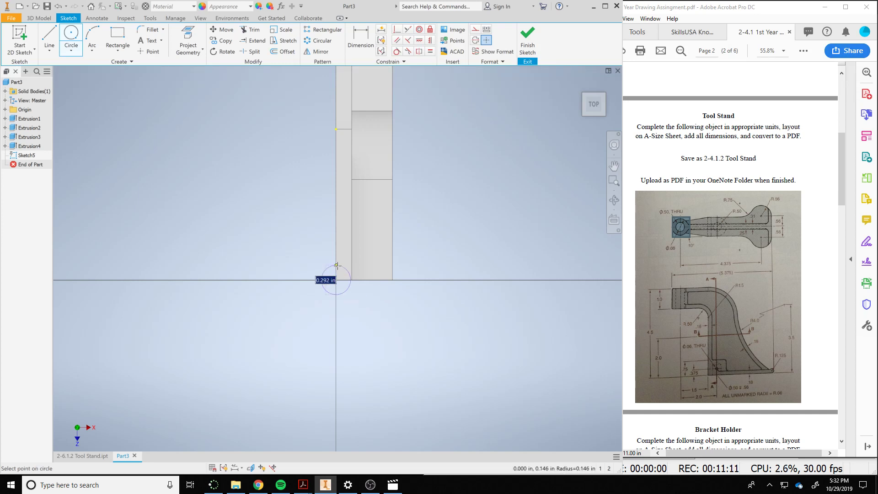
{"action": "type", "text": ".88"}
{"action": "key", "text": "Return"}
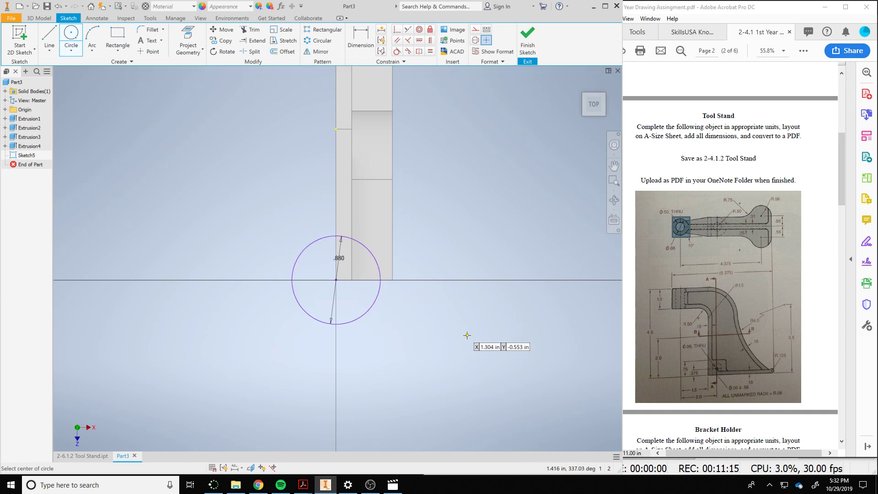
{"action": "left_click", "coordinate": [528, 41]}
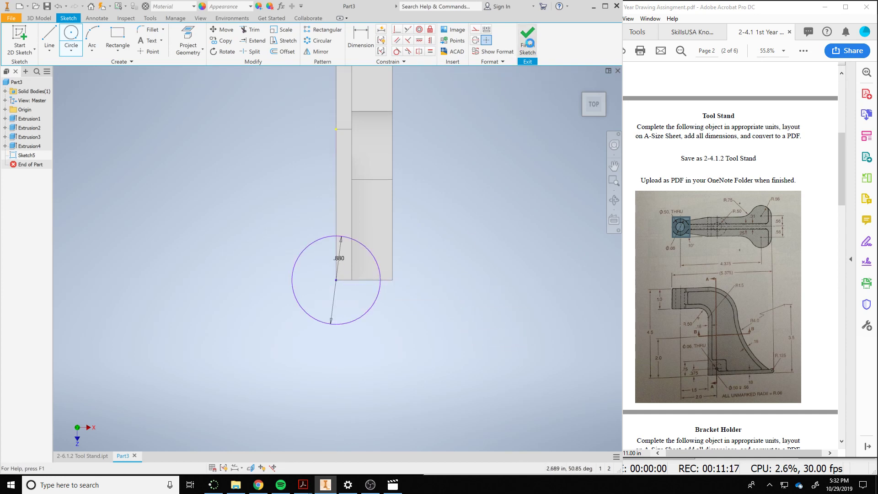
Extrude the circle 1 in downward, joined to the arm, as the round boss.
{"action": "left_click", "coordinate": [49, 39]}
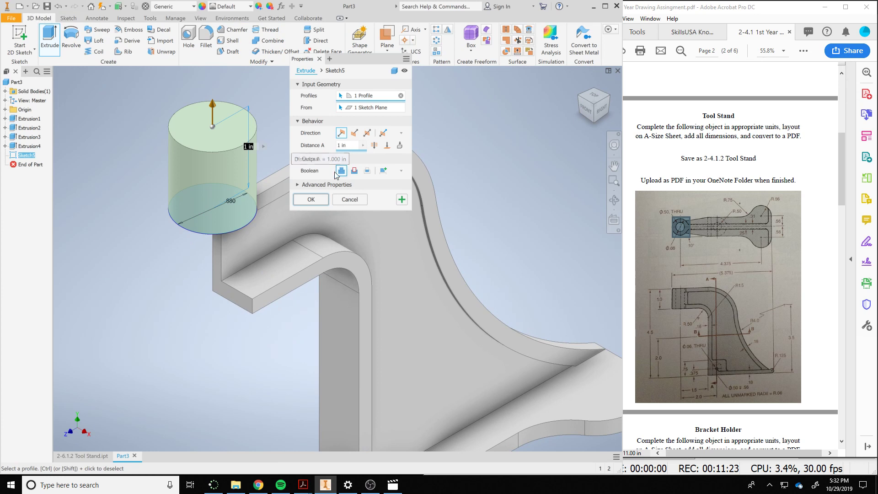
{"action": "left_click", "coordinate": [354, 133]}
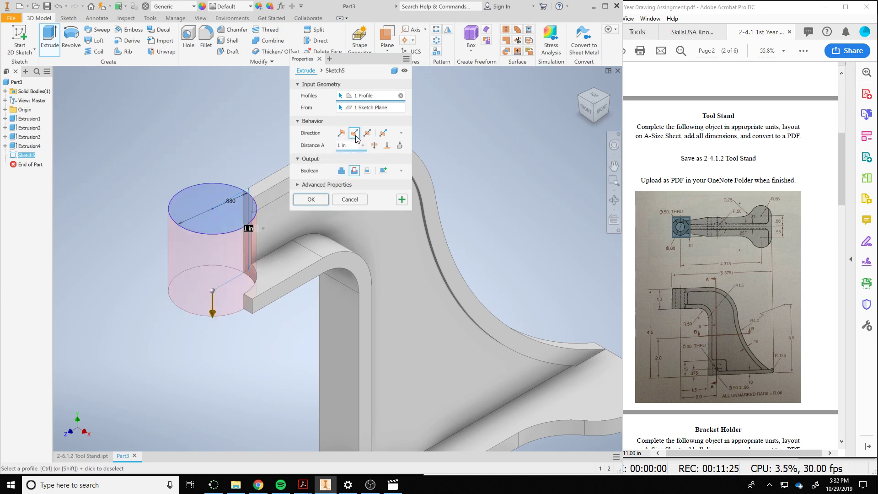
{"action": "left_click", "coordinate": [340, 171]}
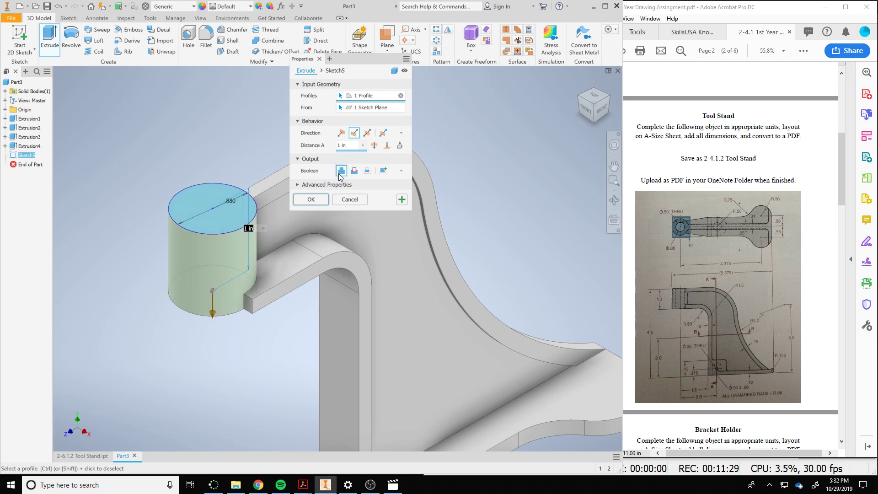
{"action": "left_click", "coordinate": [323, 203]}
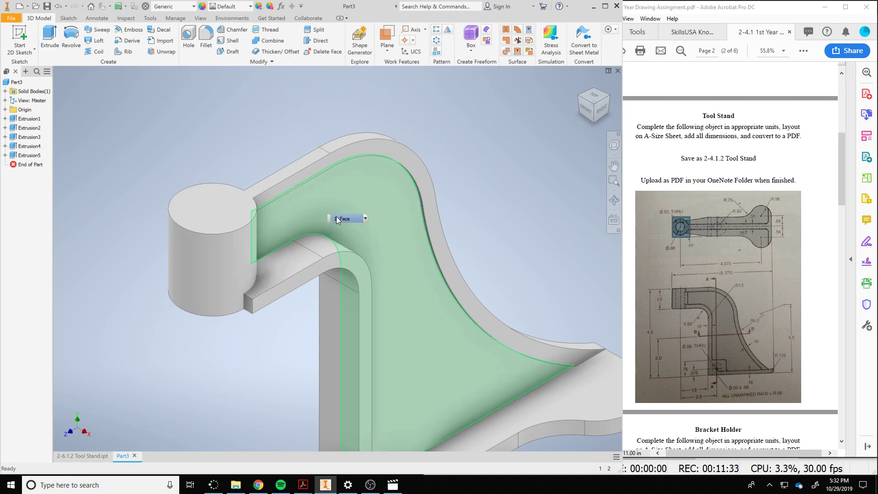
Start a sketch on the top face of the arm's lower strip and project the boss outline and the rounded bend face.
{"action": "left_click", "coordinate": [271, 273]}
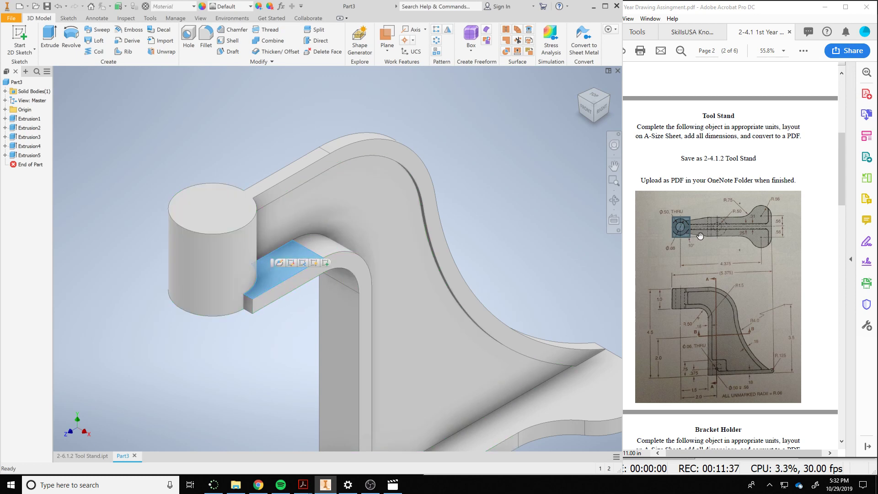
{"action": "left_click", "coordinate": [275, 284]}
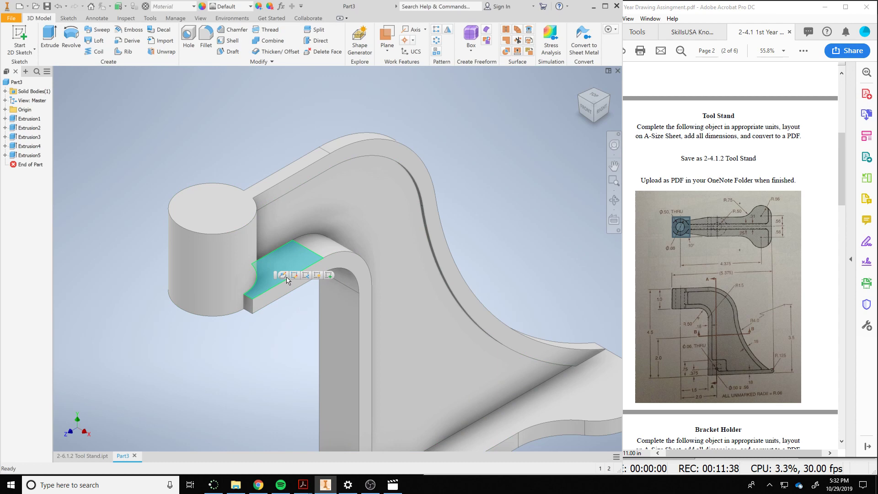
{"action": "left_click", "coordinate": [328, 275]}
{"action": "key", "text": "F2"}
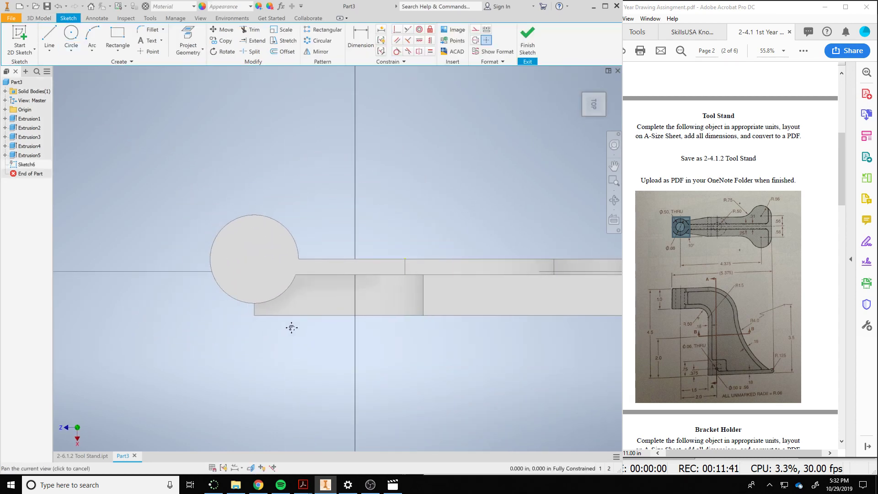
{"action": "middle_click_drag", "start_coordinate": [292, 327], "coordinate": [295, 328]}
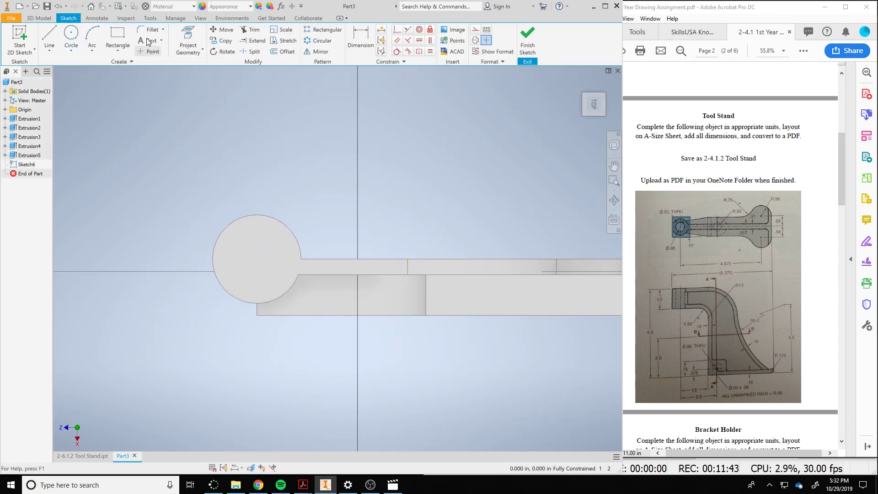
{"action": "left_click", "coordinate": [188, 42]}
{"action": "left_click", "coordinate": [265, 280]}
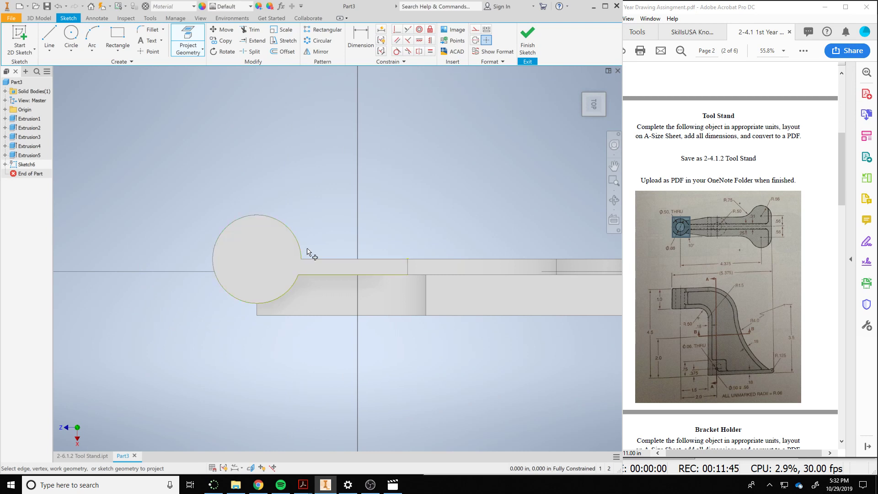
{"action": "left_click", "coordinate": [371, 308]}
Draw a closed triangle of lines from the strip's outer corner at the bend into the boss and out past the strip's end.
{"action": "key", "text": "l"}
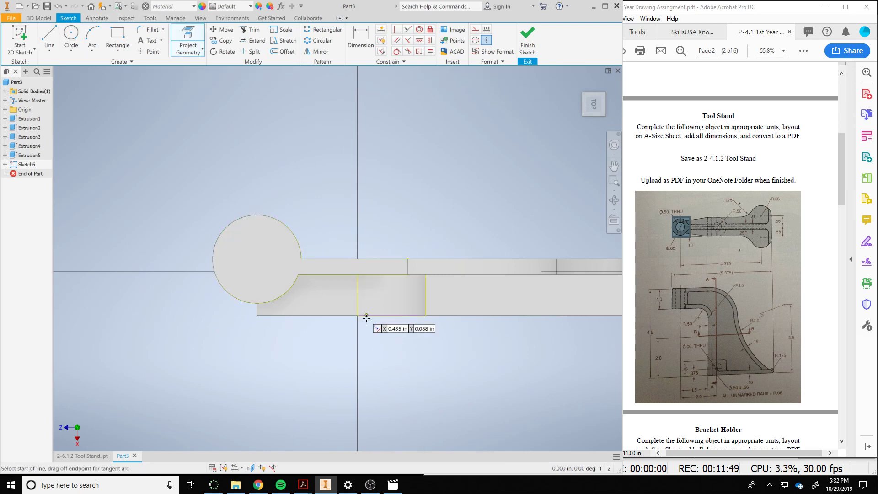
{"action": "left_click", "coordinate": [357, 316]}
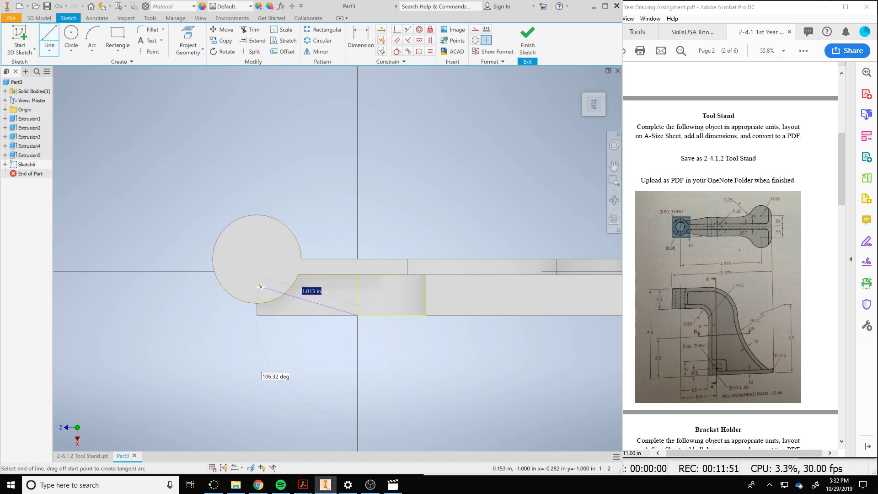
{"action": "left_click", "coordinate": [247, 284]}
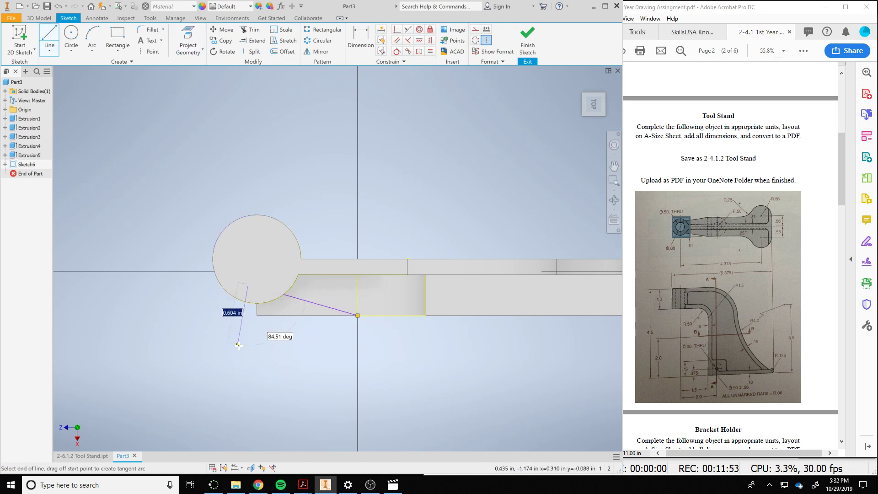
{"action": "left_click", "coordinate": [239, 346]}
{"action": "left_click", "coordinate": [357, 316]}
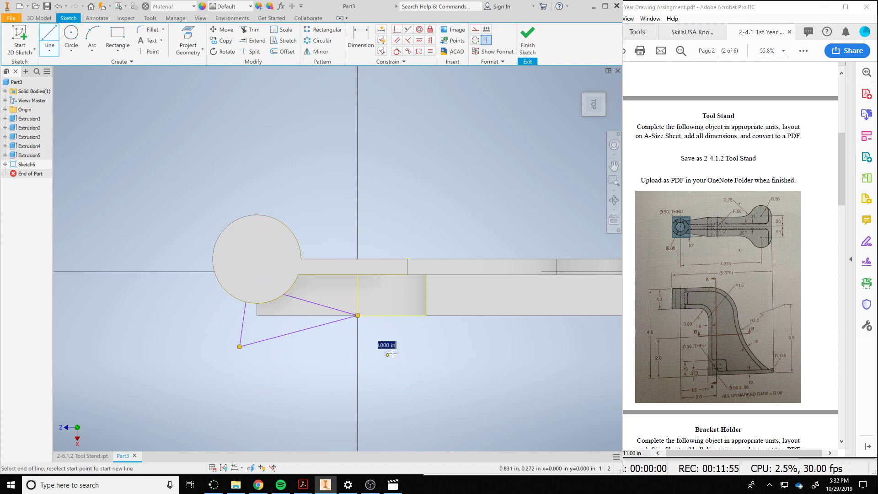
{"action": "right_click", "coordinate": [407, 355]}
{"action": "left_click", "coordinate": [436, 357]}
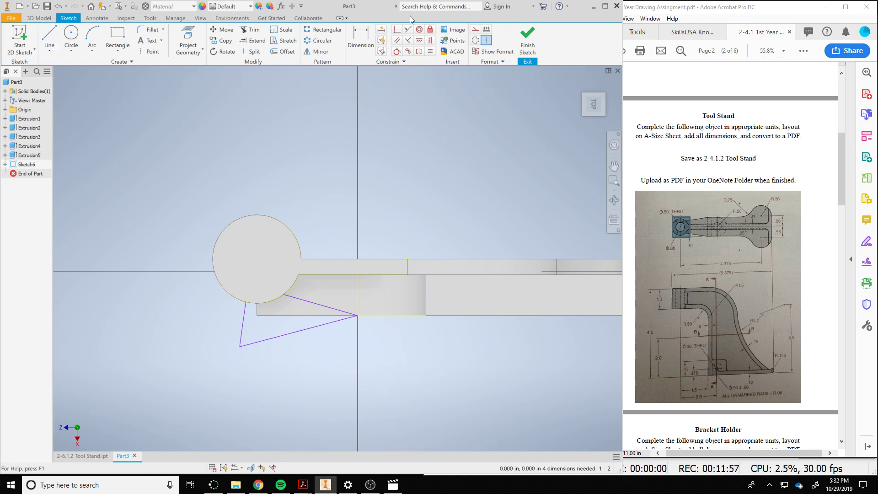
Make the triangle's short side collinear with the strip's end edge and its outer side collinear with the strip's outer edge.
{"action": "left_click", "coordinate": [405, 31]}
{"action": "left_click", "coordinate": [243, 324]}
{"action": "left_click", "coordinate": [258, 314]}
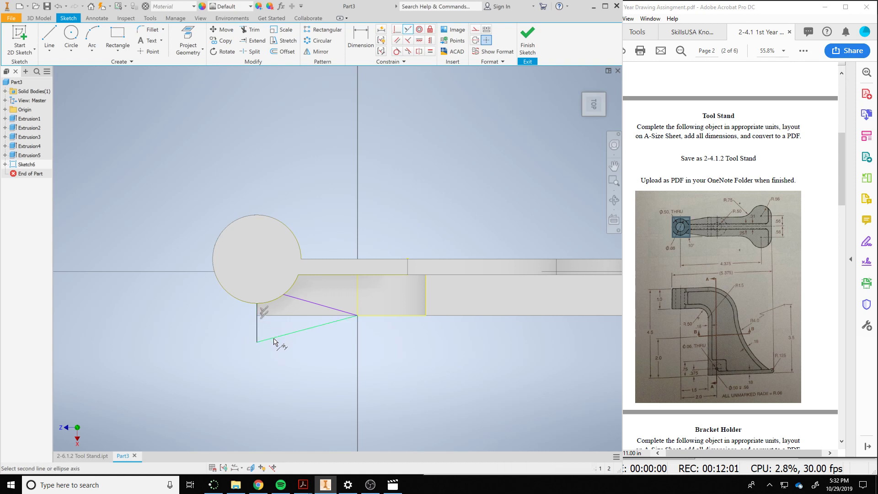
{"action": "left_click", "coordinate": [276, 317]}
{"action": "right_click", "coordinate": [342, 355]}
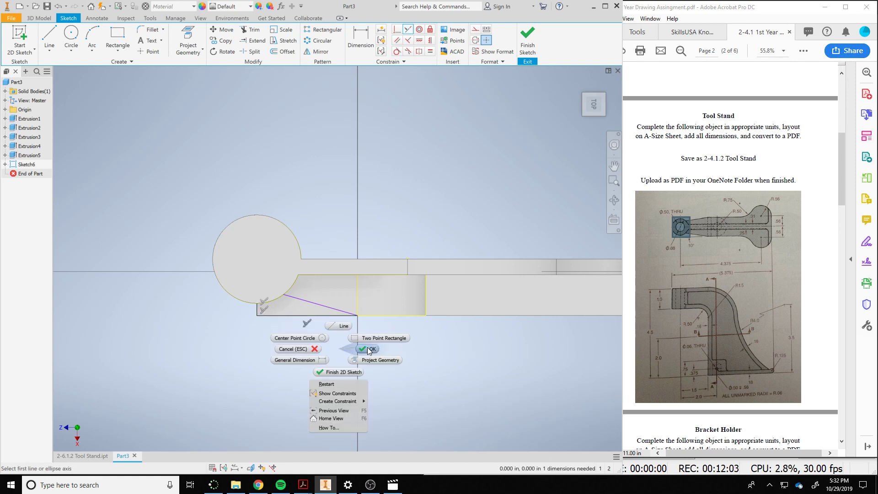
{"action": "left_click", "coordinate": [371, 355]}
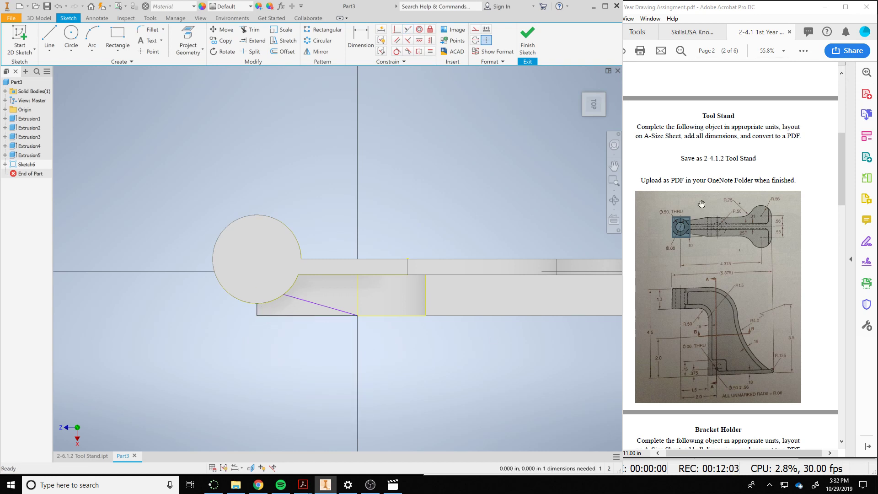
Dimension the angle between the slanted line and the strip's outer edge as 10 degrees, trim the lines at the boss, and finish the sketch.
{"action": "left_click", "coordinate": [694, 240]}
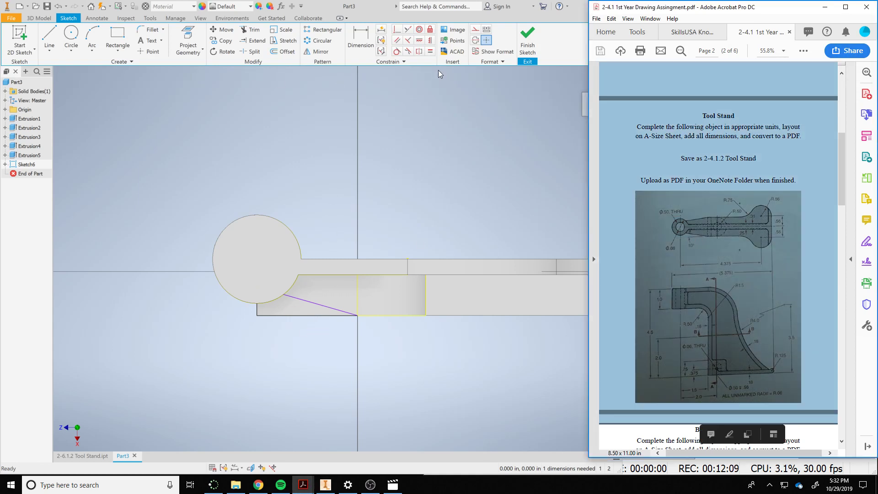
{"action": "left_click", "coordinate": [361, 39]}
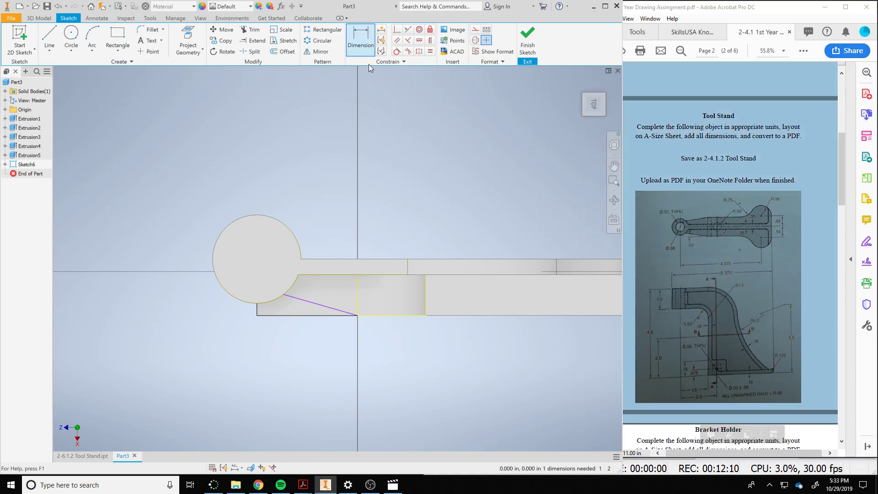
{"action": "left_click", "coordinate": [319, 308]}
{"action": "left_click", "coordinate": [313, 315]}
{"action": "left_click", "coordinate": [215, 310]}
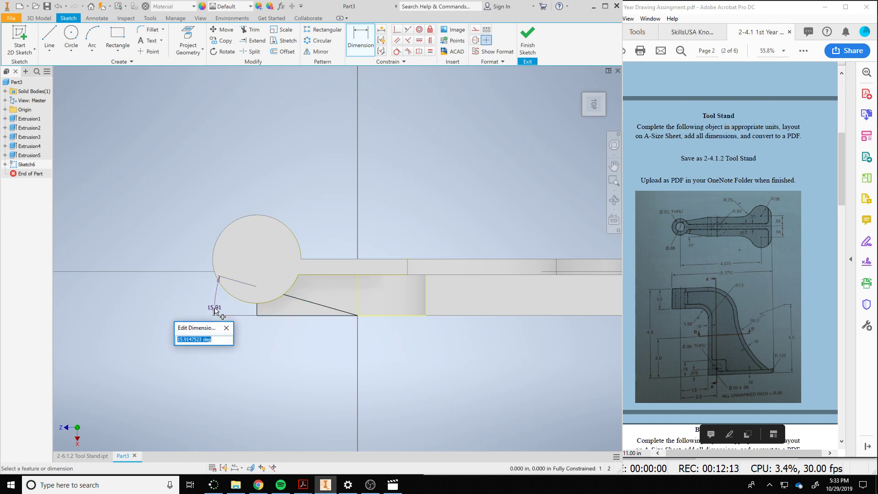
{"action": "type", "text": "10"}
{"action": "key", "text": "Return"}
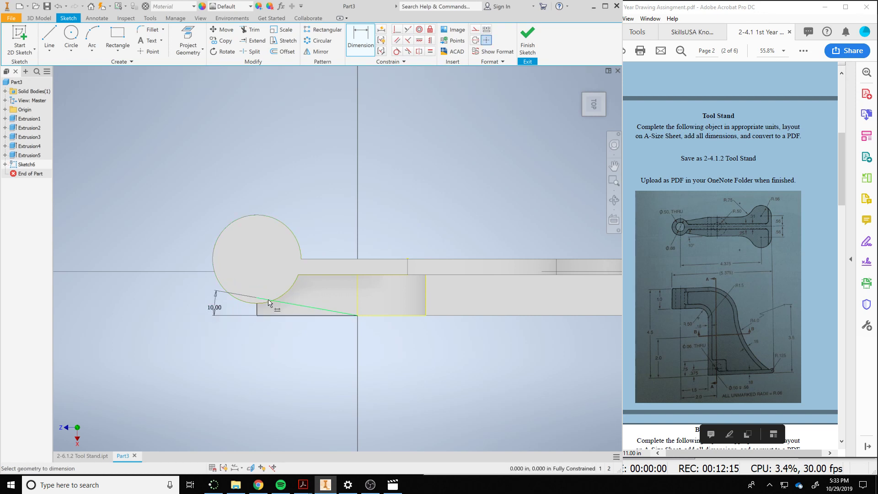
{"action": "left_click", "coordinate": [251, 30]}
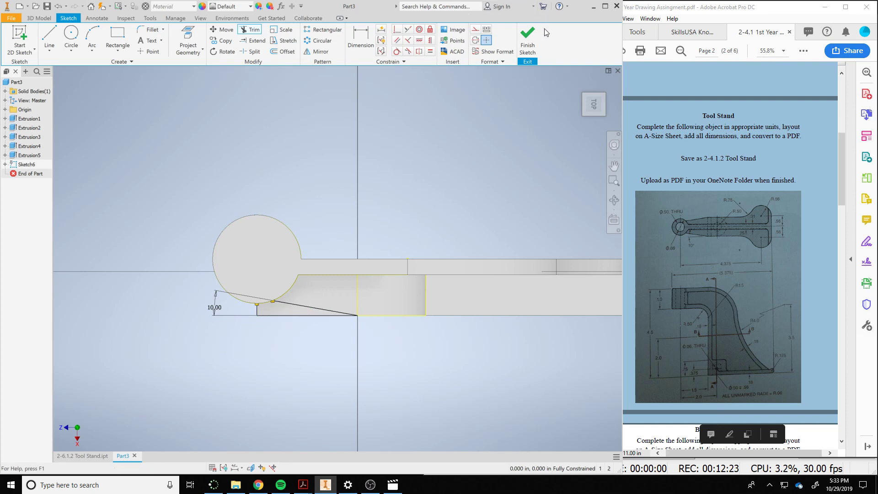
{"action": "left_click", "coordinate": [530, 41]}
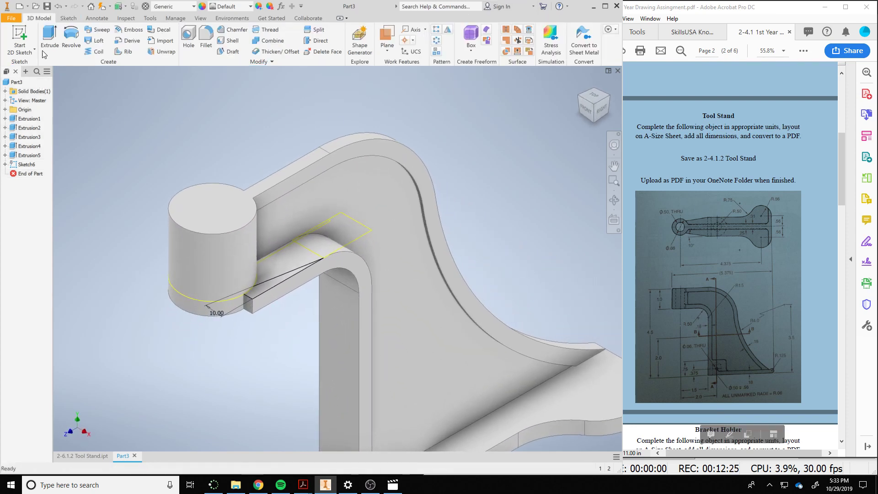
Cut the triangular profile 1 in downward to taper the strip towards the boss.
{"action": "left_click", "coordinate": [49, 41]}
{"action": "left_click", "coordinate": [259, 292]}
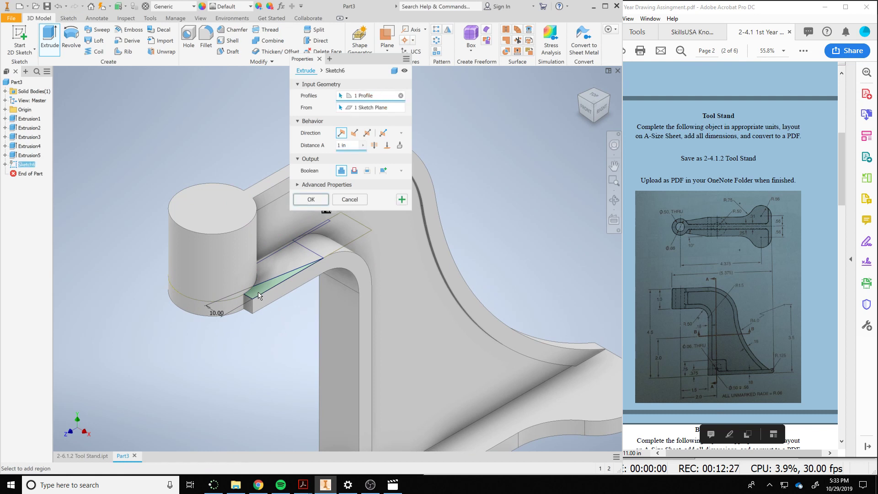
{"action": "left_click", "coordinate": [354, 134]}
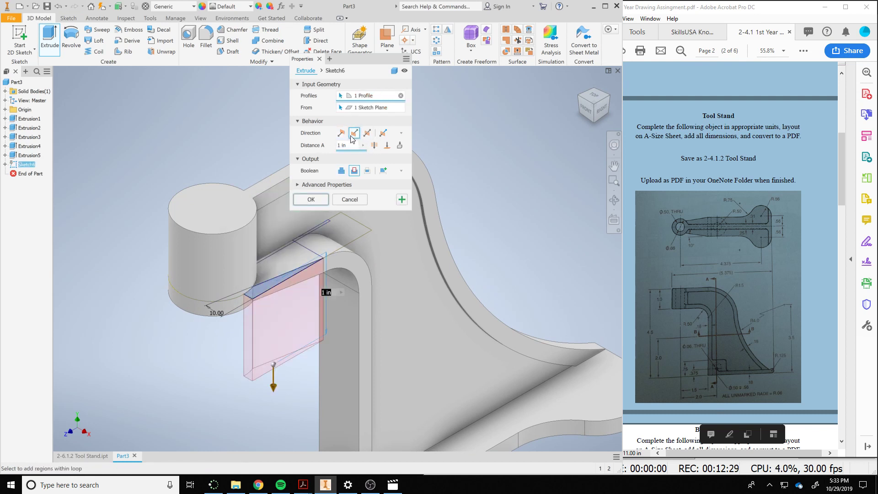
{"action": "left_click", "coordinate": [320, 202]}
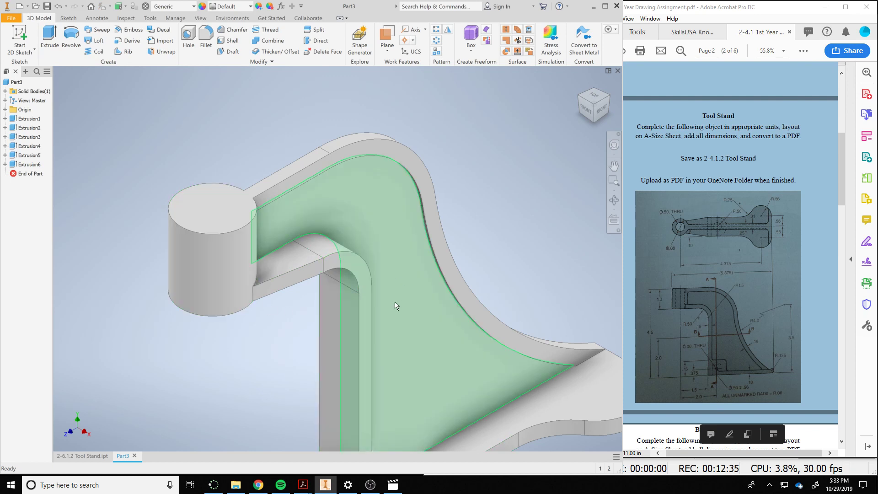
Start a sketch on the base's underside and project the web's edges into it.
{"action": "middle_click_drag", "start_coordinate": [387, 328], "coordinate": [339, 197]}
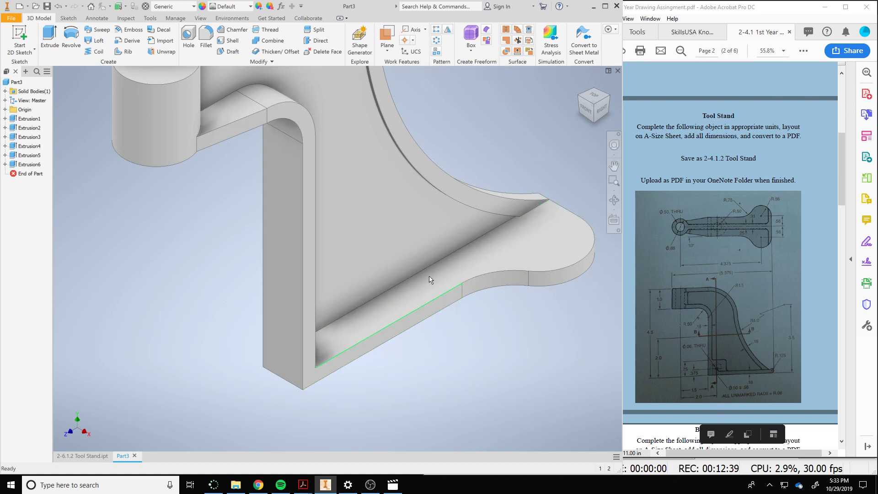
{"action": "middle_click_drag", "start_coordinate": [356, 156], "coordinate": [327, 75], "text": "shift"}
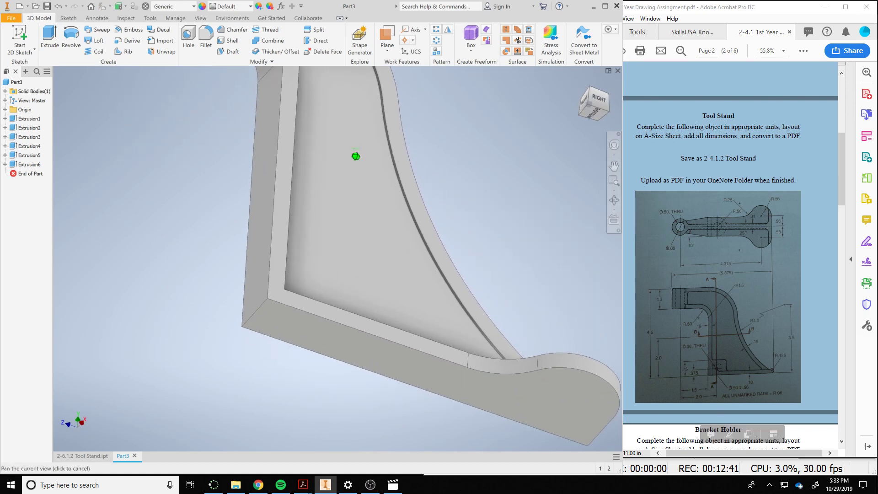
{"action": "left_click", "coordinate": [284, 320]}
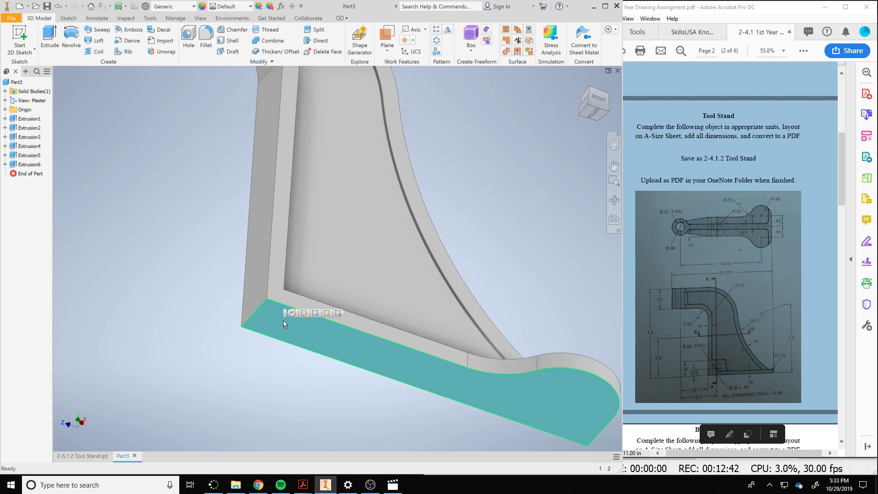
{"action": "left_click", "coordinate": [338, 313]}
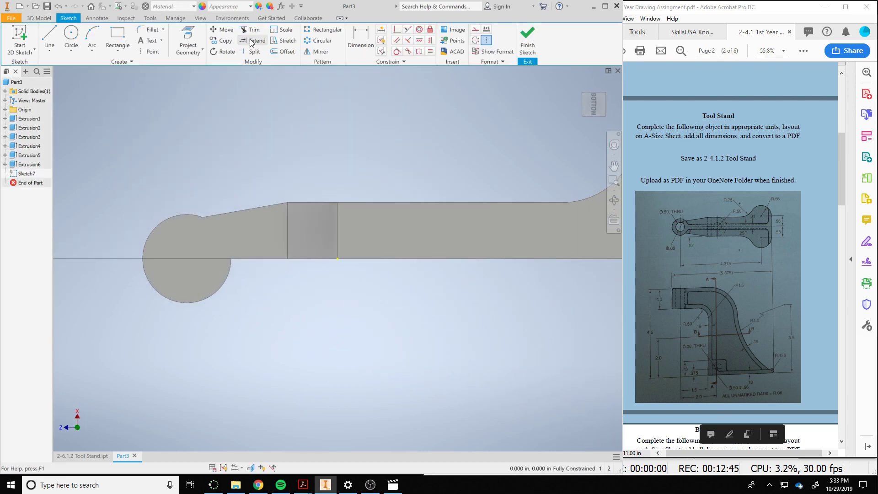
{"action": "left_click", "coordinate": [187, 36]}
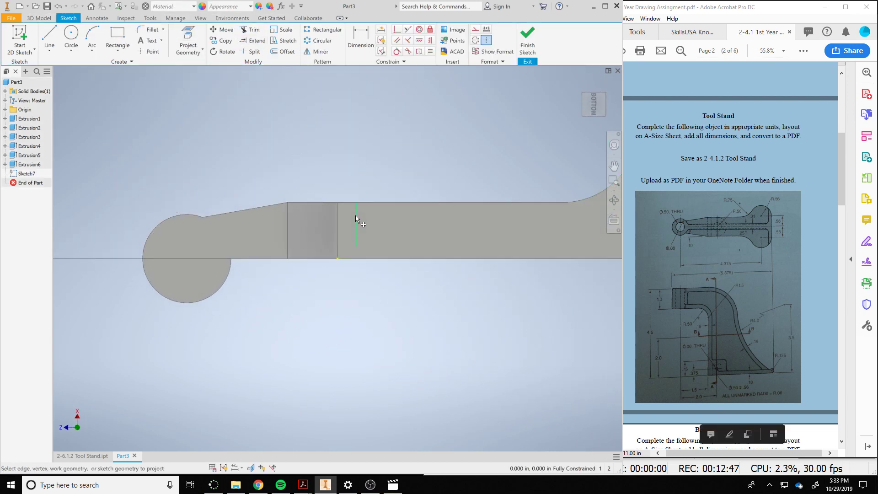
{"action": "left_click", "coordinate": [366, 246]}
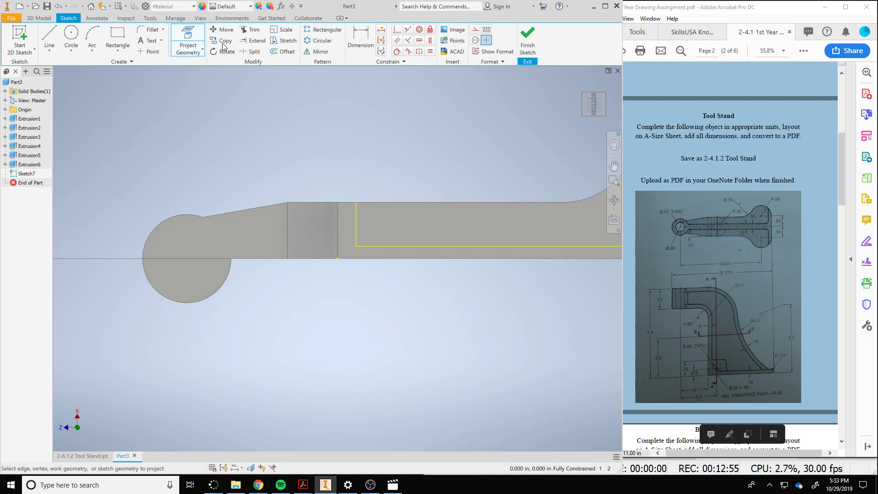
Draw a 1.5 in diameter circle overlapping the base near the upright, centred just outside its straight mid-plane edge.
{"action": "left_click", "coordinate": [71, 34]}
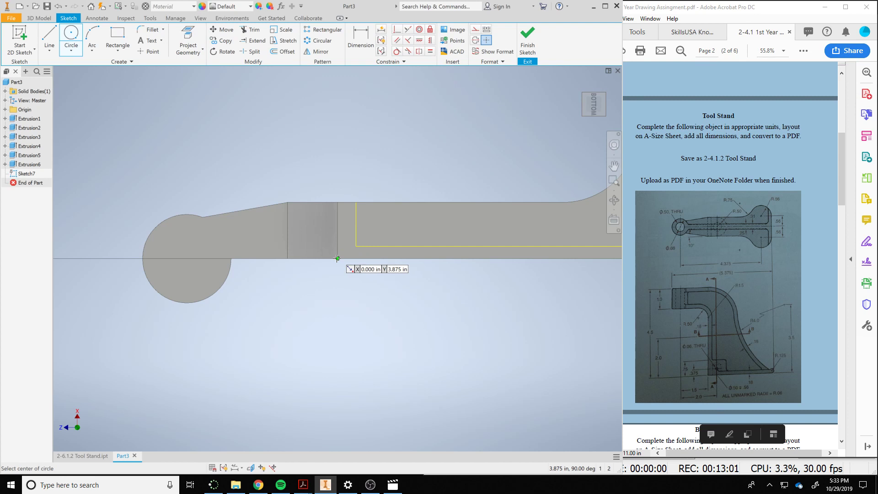
{"action": "left_click", "coordinate": [337, 259]}
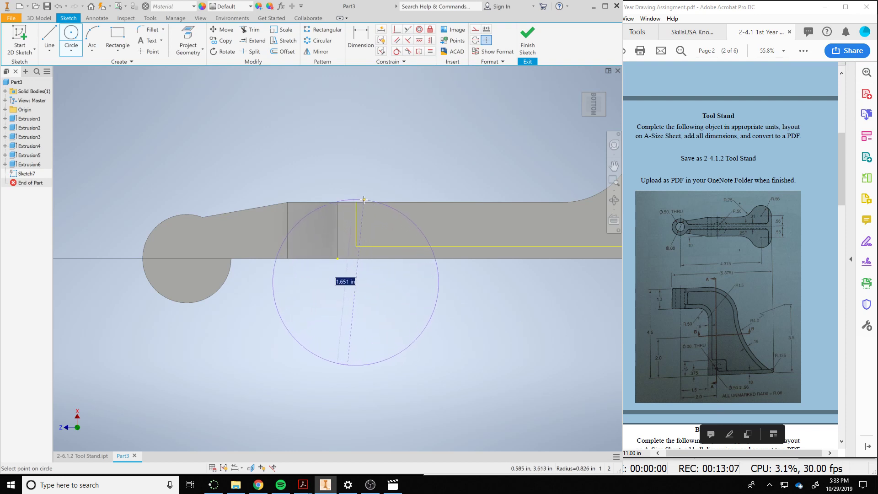
{"action": "type", "text": "1.5"}
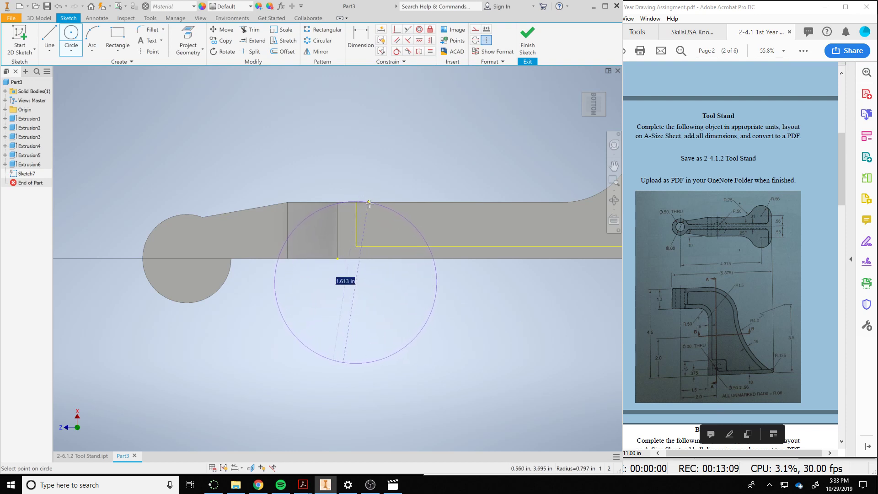
{"action": "key", "text": "Return"}
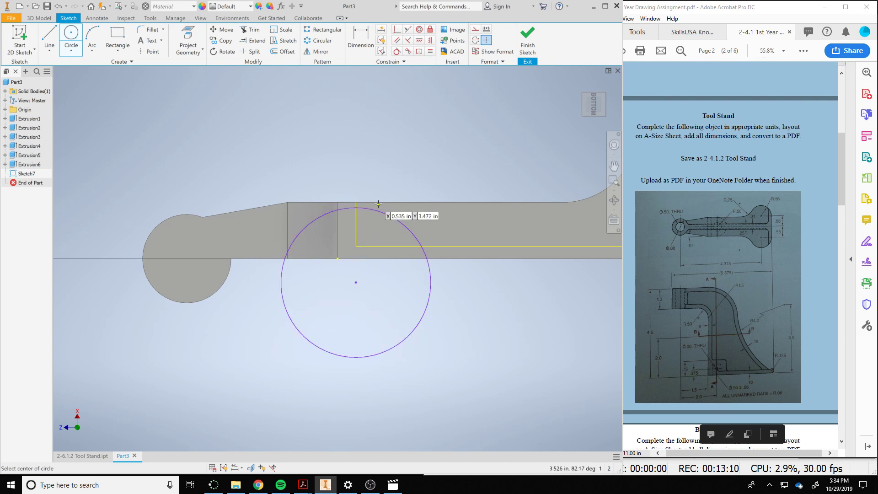
Make the circle tangent to the base's long outer edge.
{"action": "key", "text": "d"}
{"action": "left_click", "coordinate": [397, 51]}
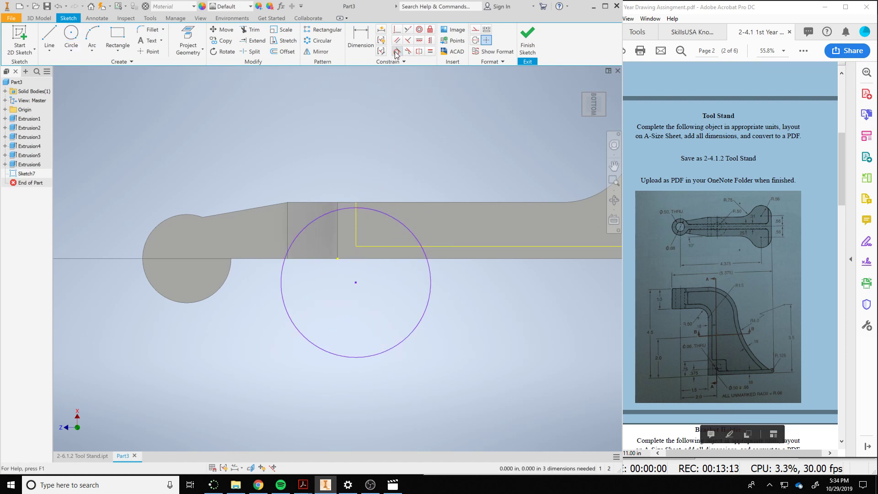
{"action": "left_click", "coordinate": [387, 215]}
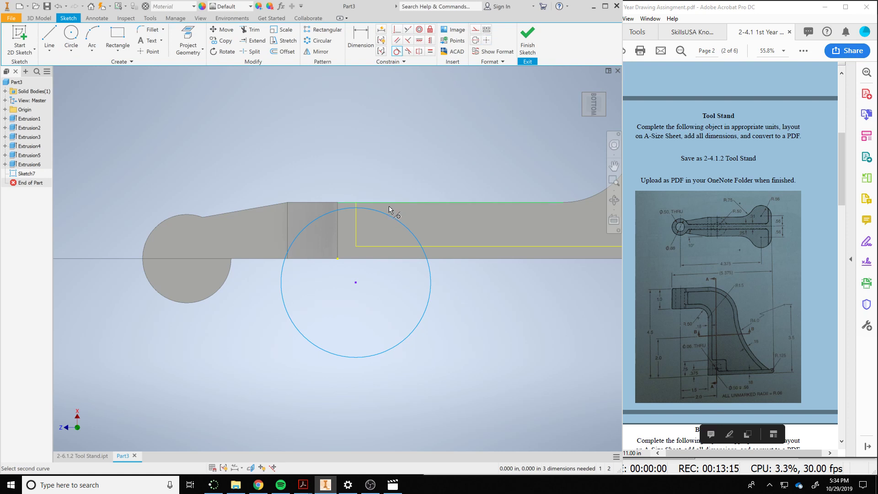
{"action": "left_click", "coordinate": [386, 203]}
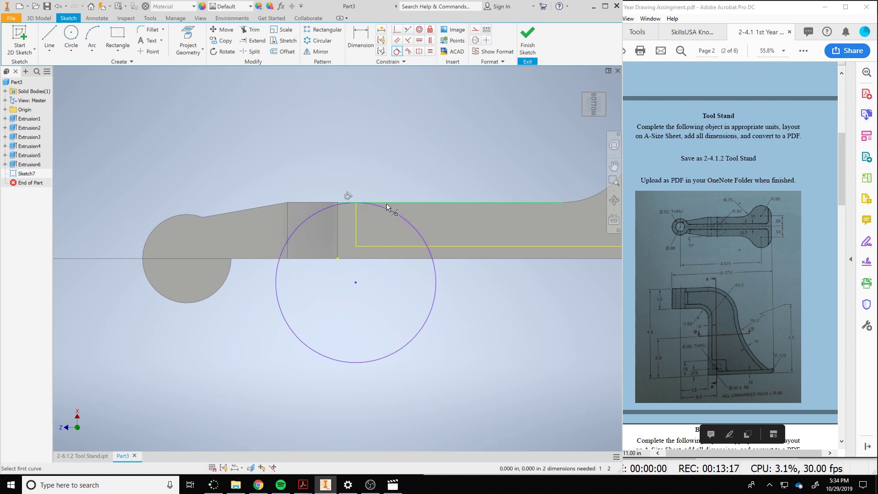
{"action": "right_click", "coordinate": [461, 299]}
{"action": "left_click", "coordinate": [479, 298]}
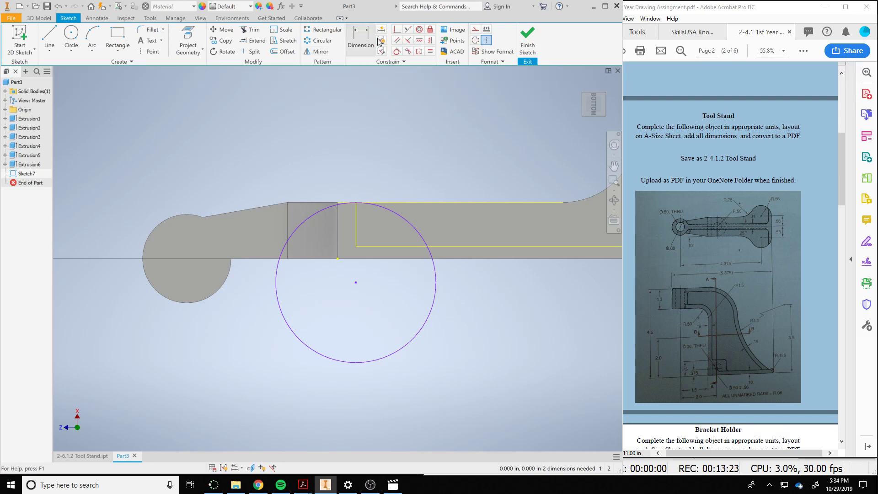
Constrain the circle's centre to lie on the base's straight mid-plane edge.
{"action": "left_click", "coordinate": [397, 30]}
{"action": "left_click", "coordinate": [356, 282]}
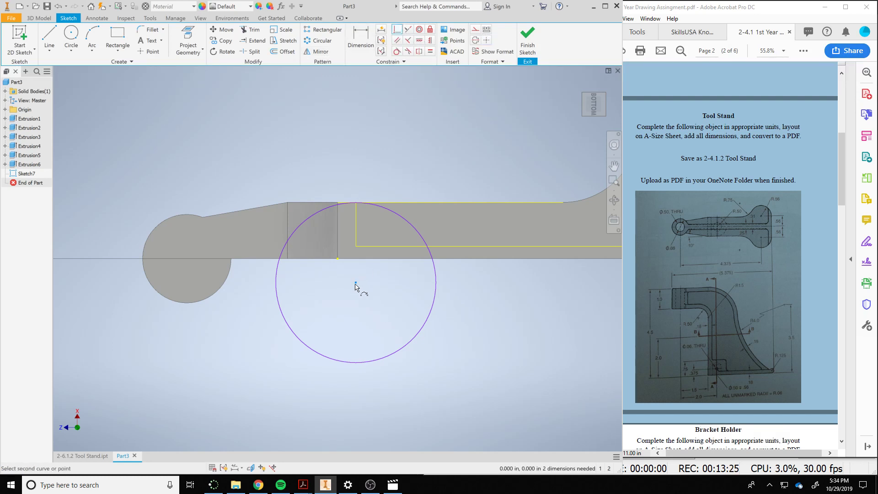
{"action": "left_click", "coordinate": [365, 260]}
{"action": "right_click", "coordinate": [411, 314]}
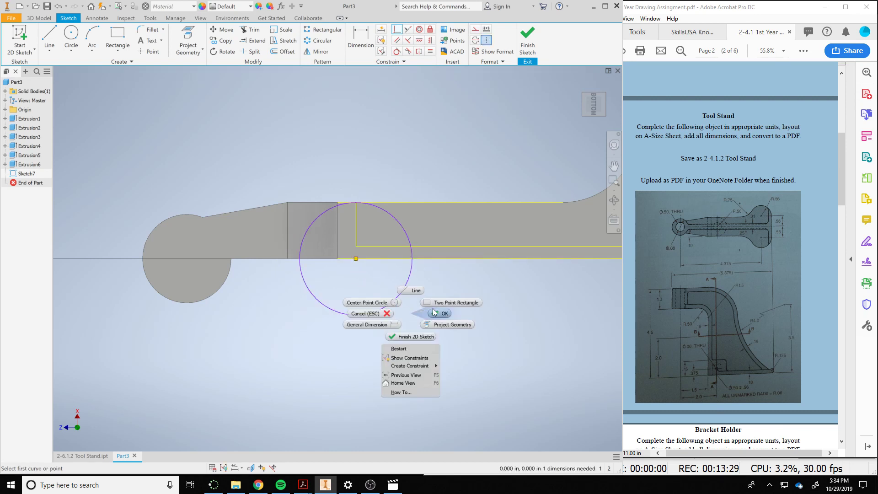
{"action": "left_click", "coordinate": [434, 311]}
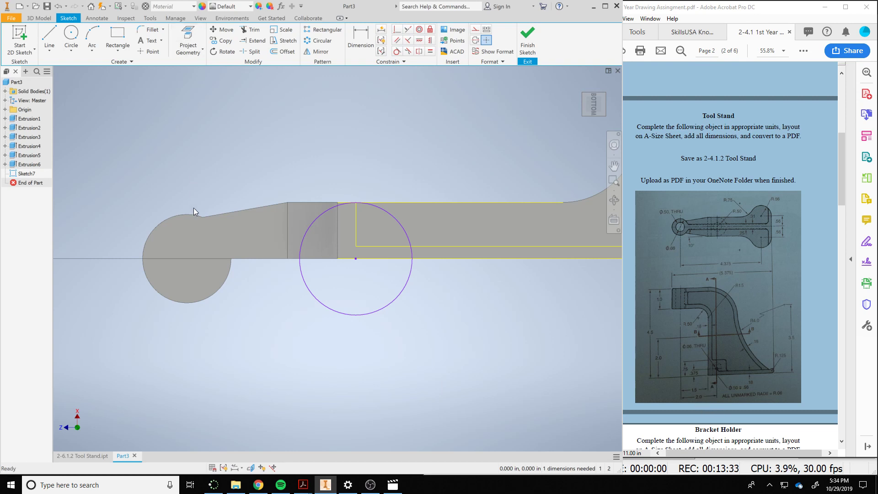
Dimension the distance from the round boss to the circle's centre as 2 in.
{"action": "left_click", "coordinate": [360, 39]}
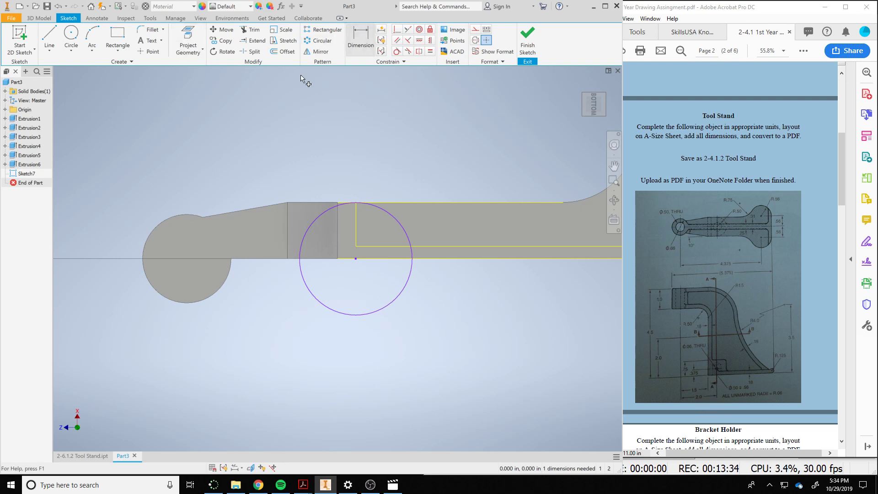
{"action": "left_click", "coordinate": [168, 220]}
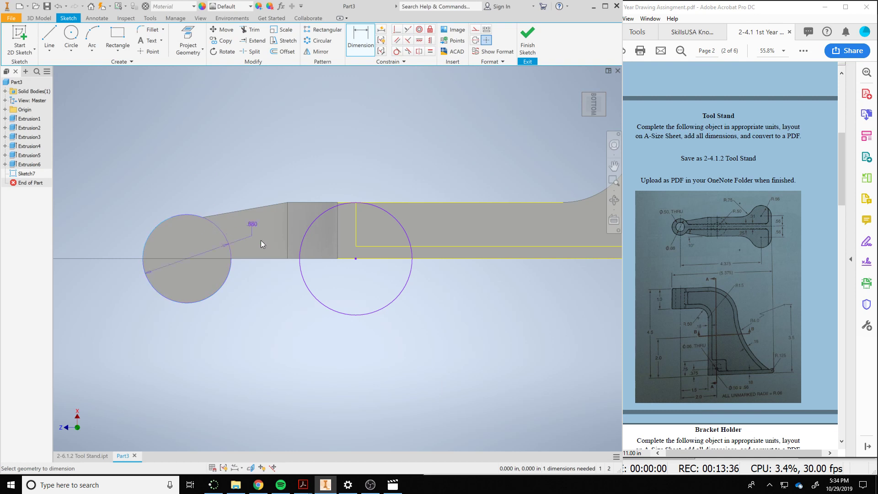
{"action": "left_click", "coordinate": [318, 303]}
{"action": "left_click", "coordinate": [304, 348]}
{"action": "type", "text": "2"}
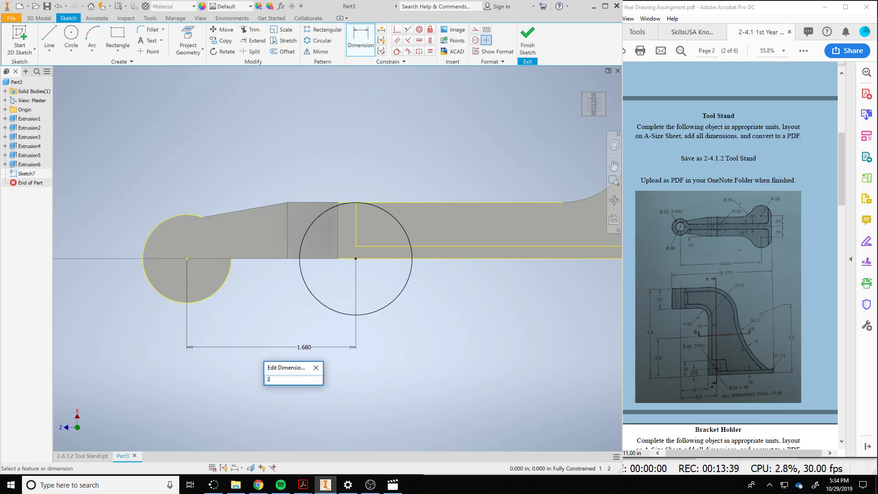
{"action": "key", "text": "Return"}
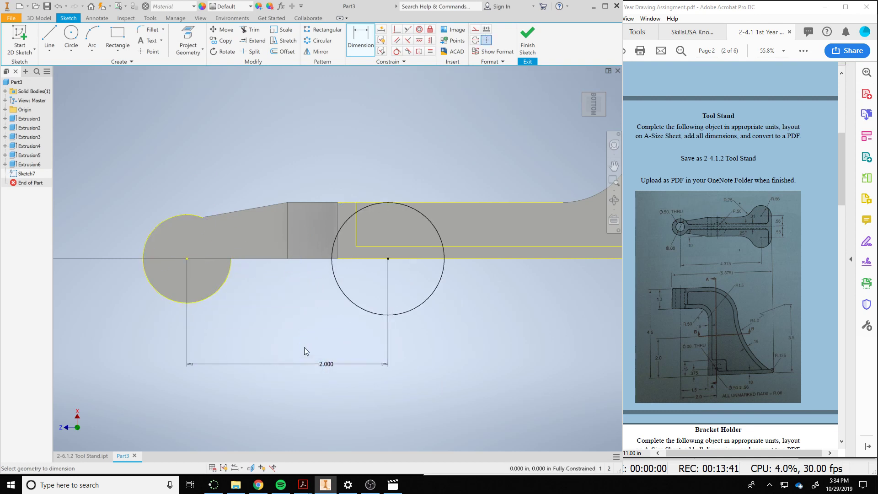
Draw a rectangle from the base's outer corner at the upright to the circle's centre, and trim off the circle's portion outside the base.
{"action": "left_click", "coordinate": [117, 37]}
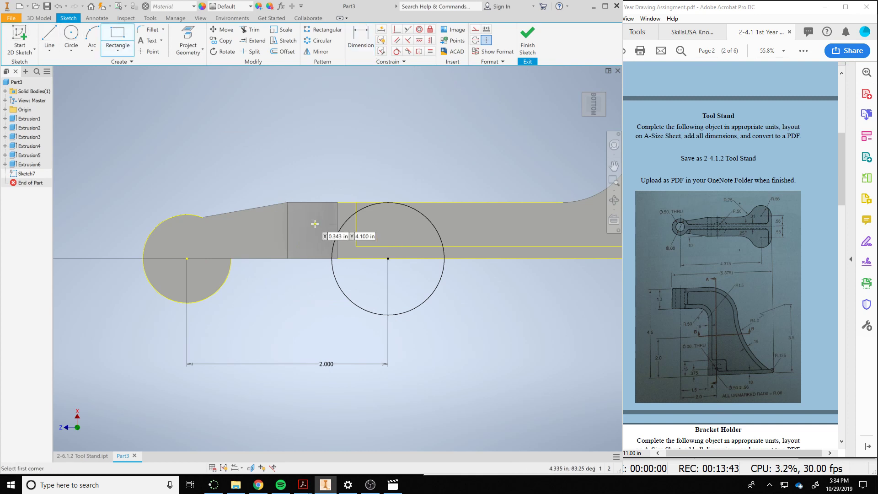
{"action": "left_click", "coordinate": [338, 203]}
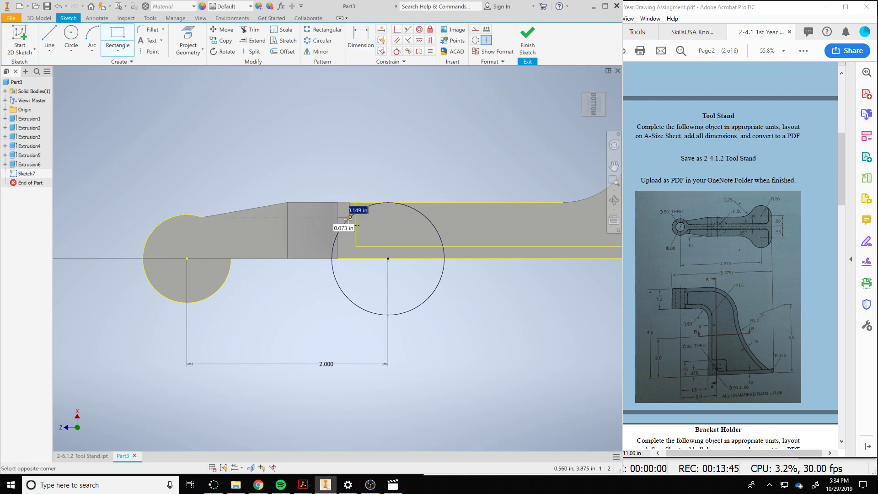
{"action": "left_click", "coordinate": [387, 259]}
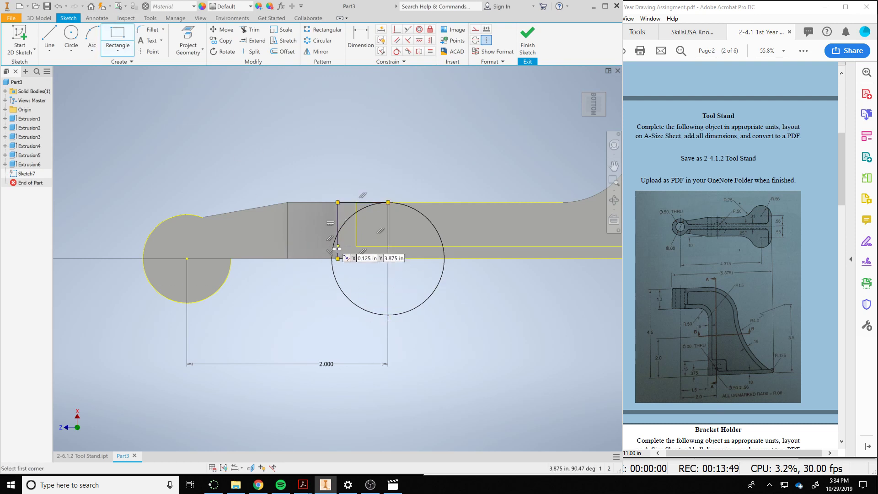
{"action": "left_click", "coordinate": [251, 33]}
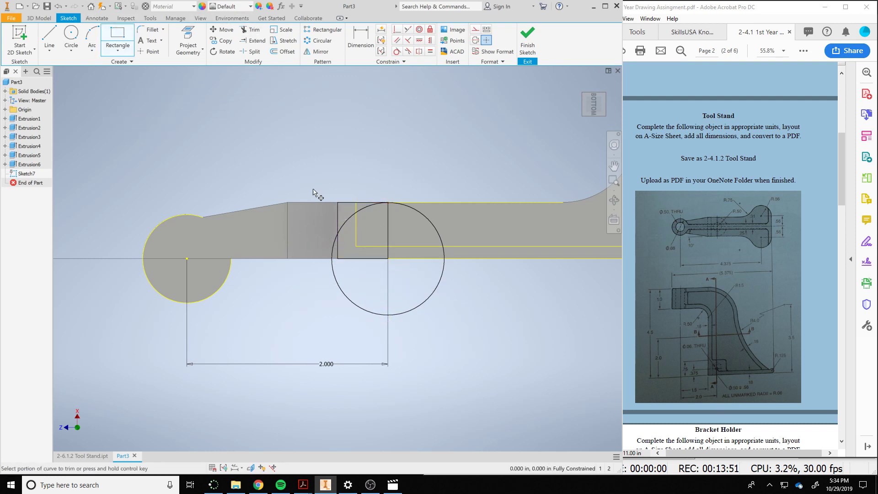
{"action": "left_click", "coordinate": [332, 246]}
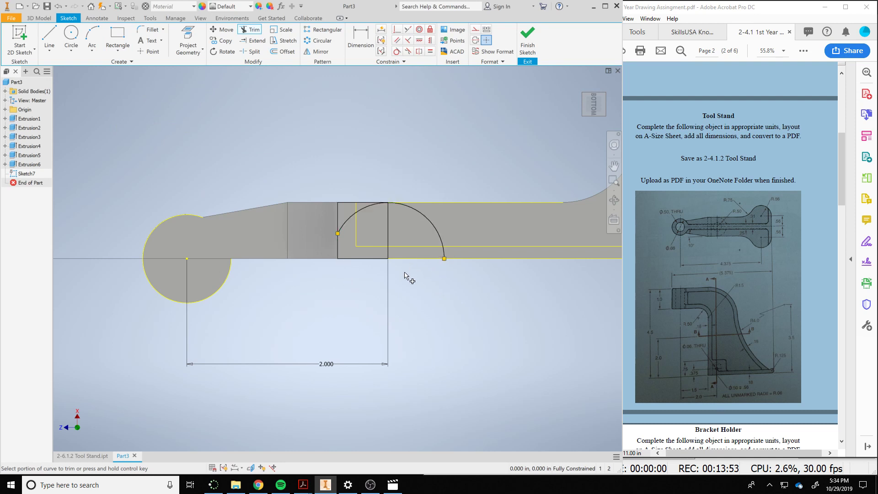
Draw a line along the mid-plane edge from the circle's centre to the end of the remaining arc.
{"action": "key", "text": "l"}
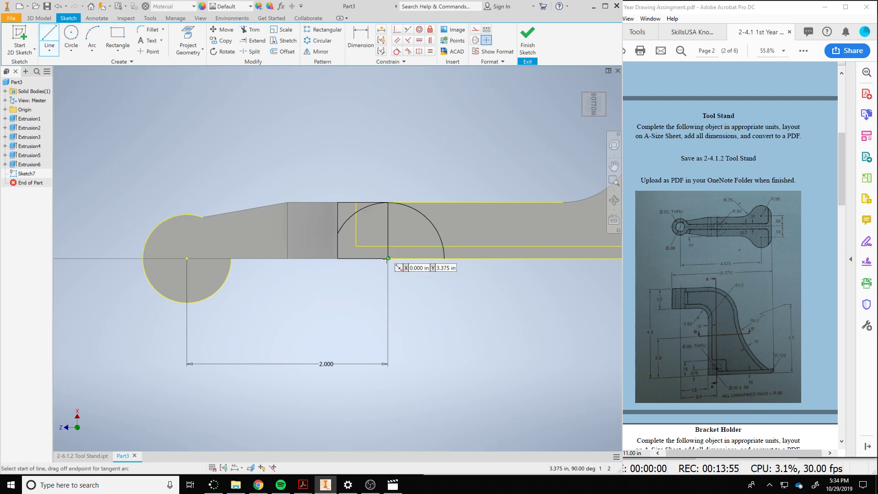
{"action": "left_click", "coordinate": [387, 259]}
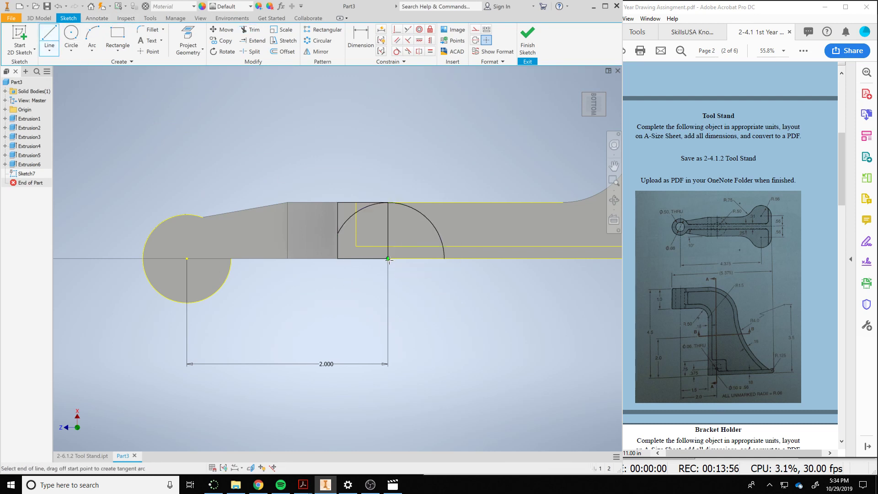
{"action": "left_click", "coordinate": [444, 259]}
{"action": "right_click", "coordinate": [474, 295]}
{"action": "left_click", "coordinate": [500, 296]}
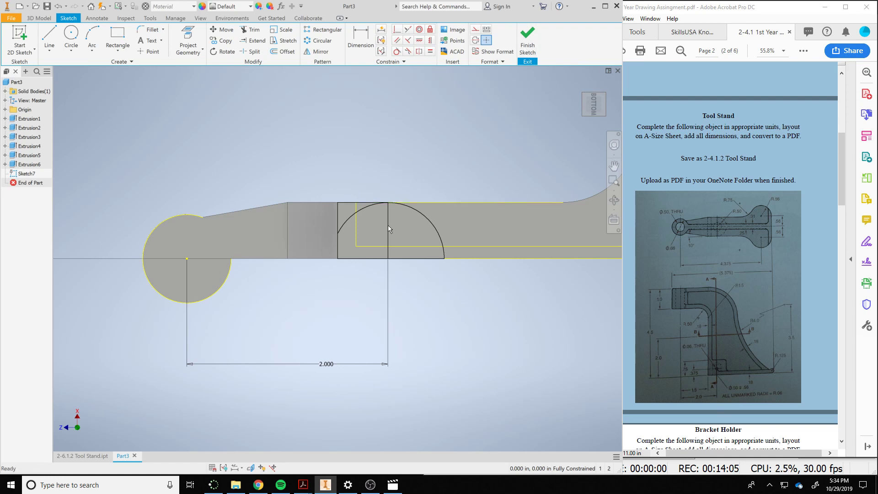
Trim the arc inside the rectangle to leave a rectangle with a quarter-round end, and finish the sketch.
{"action": "key", "text": "x"}
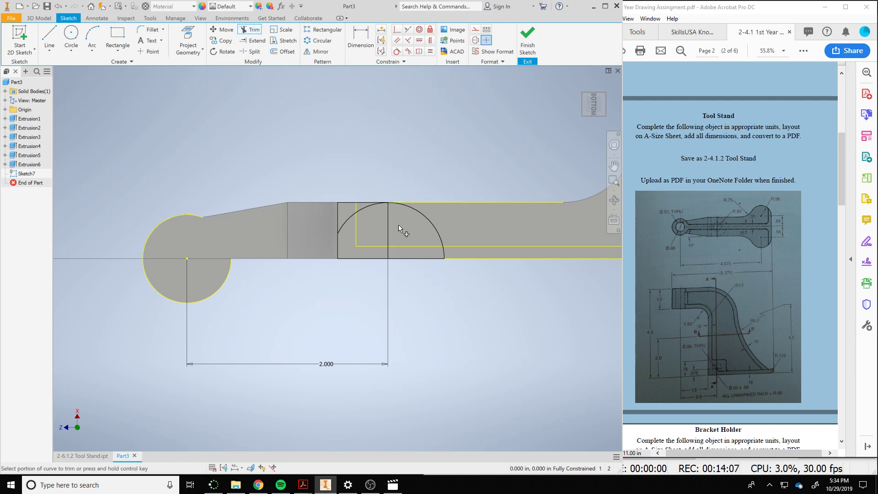
{"action": "left_click", "coordinate": [348, 227]}
{"action": "right_click", "coordinate": [475, 328]}
{"action": "left_click", "coordinate": [497, 328]}
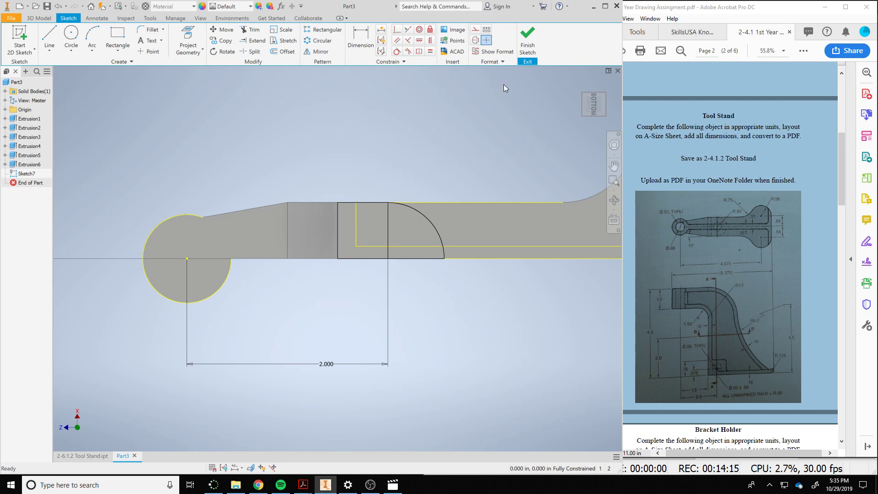
{"action": "left_click", "coordinate": [528, 41]}
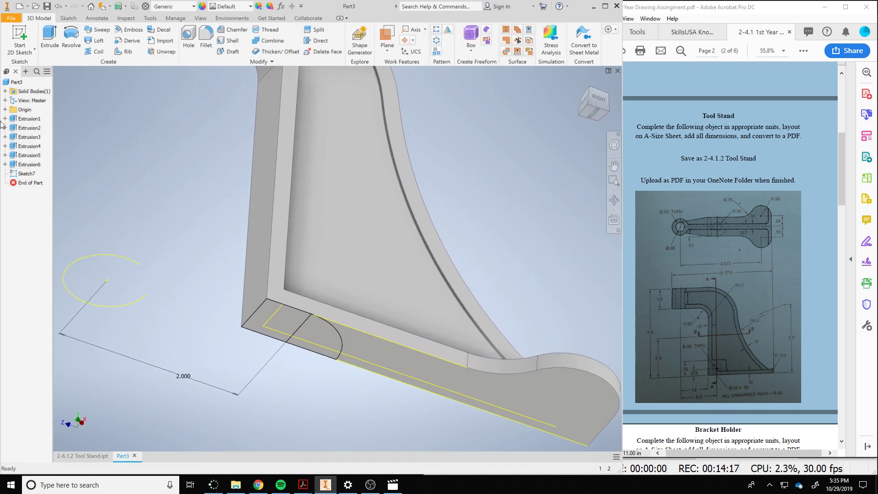
Extrude all four profiles of the round-ended pad sketch 0.75 in upward from the base's underside, joining them to the body.
{"action": "left_click", "coordinate": [50, 36]}
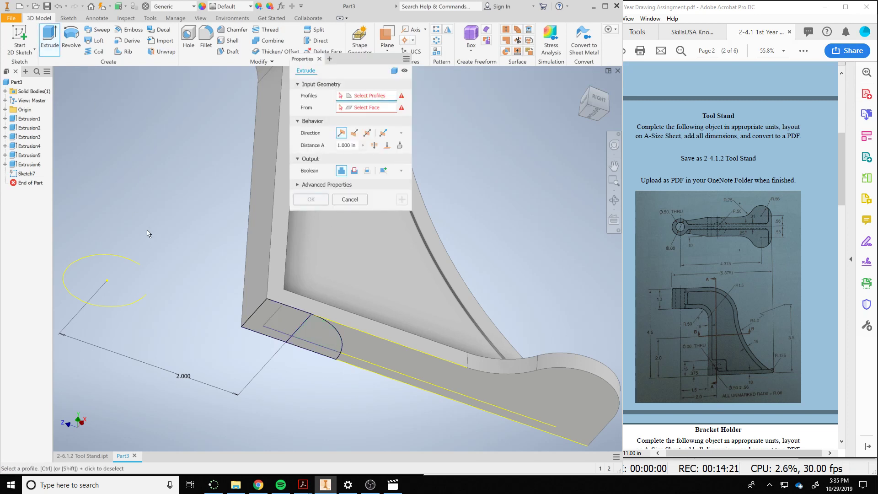
{"action": "left_click", "coordinate": [283, 321]}
{"action": "left_click", "coordinate": [271, 319]}
{"action": "left_click", "coordinate": [324, 333]}
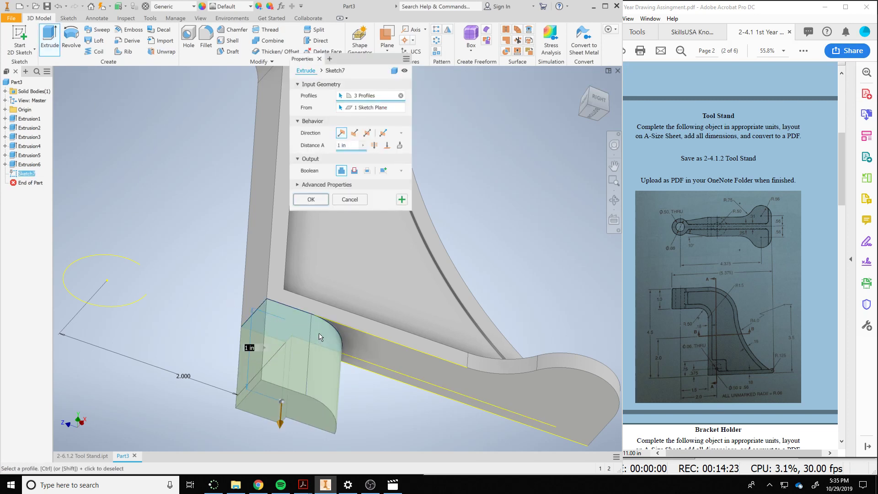
{"action": "left_click", "coordinate": [330, 356]}
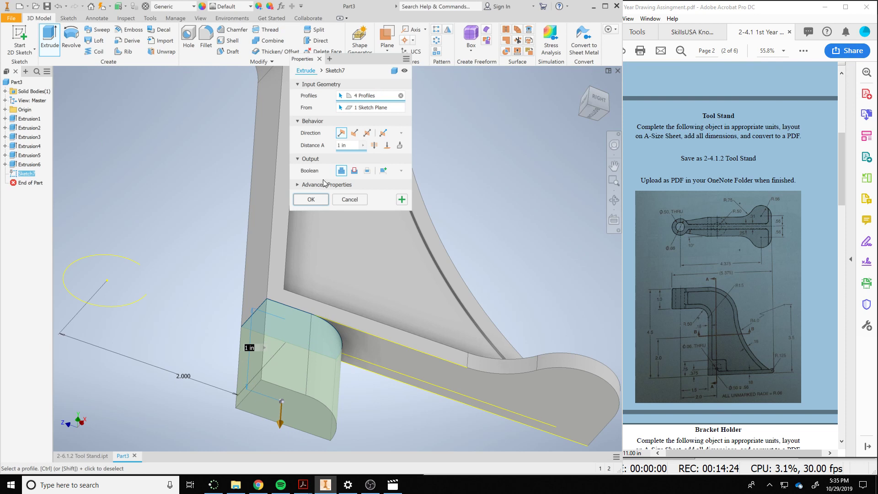
{"action": "left_click", "coordinate": [355, 133]}
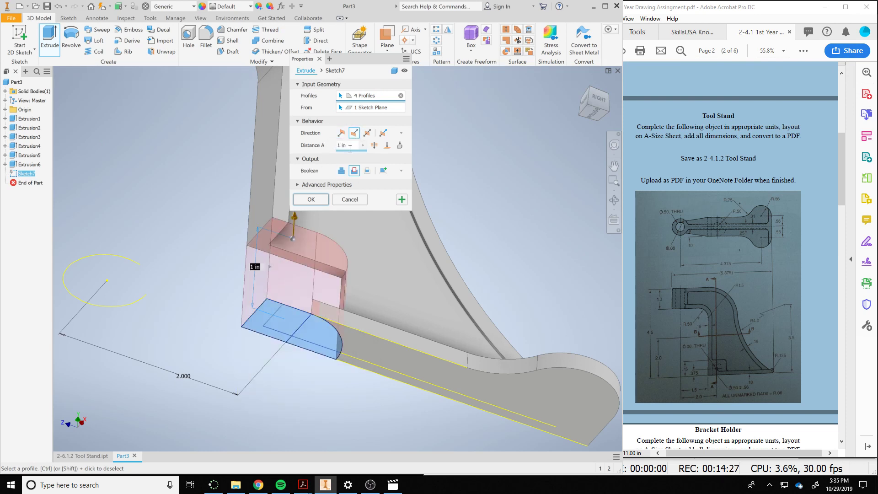
{"action": "type", "text": ".75"}
{"action": "left_click", "coordinate": [341, 171]}
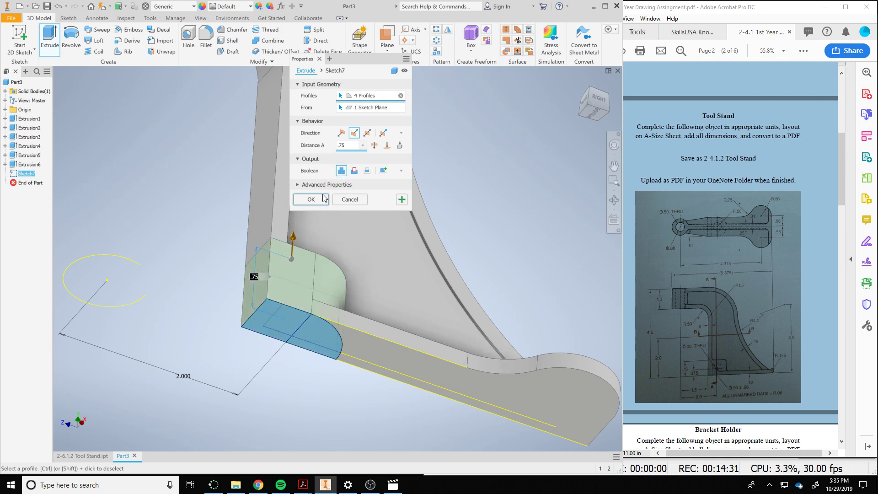
{"action": "left_click", "coordinate": [311, 200]}
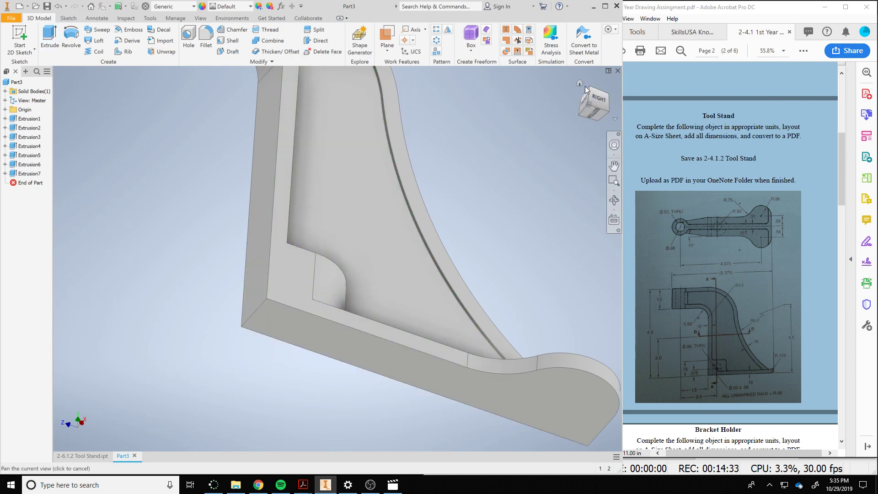
Mirror all seven extrusions across the origin YZ plane to complete the other half of the tool stand.
{"action": "left_click", "coordinate": [581, 84]}
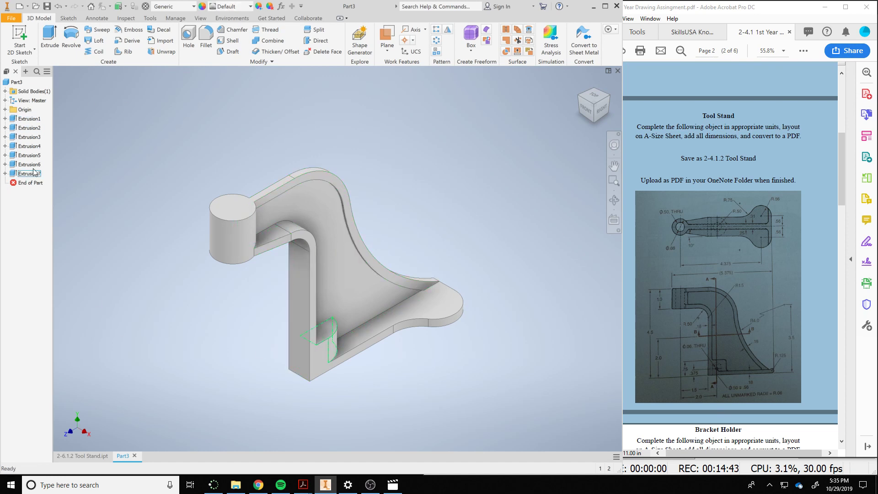
{"action": "left_click", "coordinate": [448, 33]}
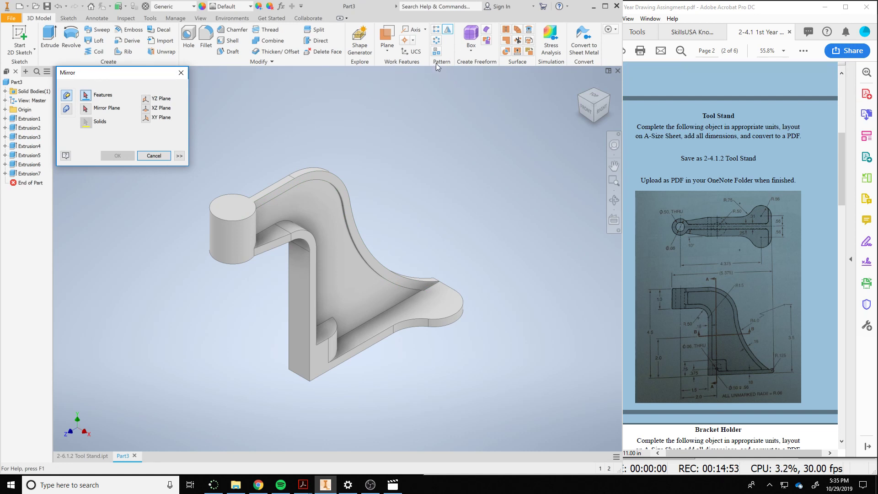
{"action": "left_click", "coordinate": [29, 119]}
{"action": "left_click", "coordinate": [29, 128]}
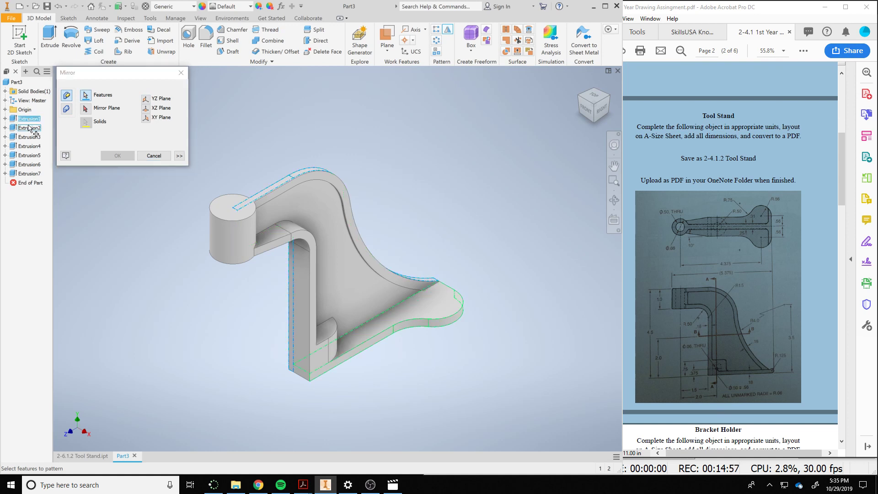
{"action": "left_click", "coordinate": [29, 137]}
{"action": "left_click", "coordinate": [30, 147]}
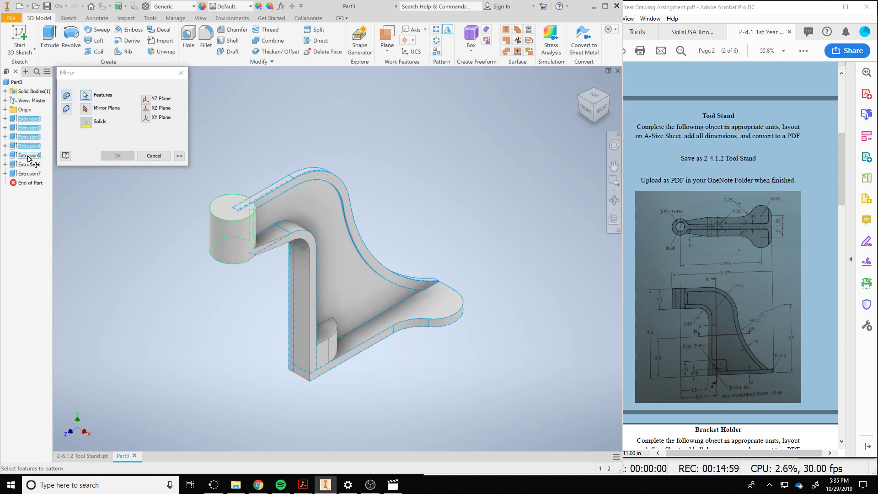
{"action": "left_click", "coordinate": [29, 155]}
{"action": "left_click", "coordinate": [29, 165]}
{"action": "left_click", "coordinate": [27, 174]}
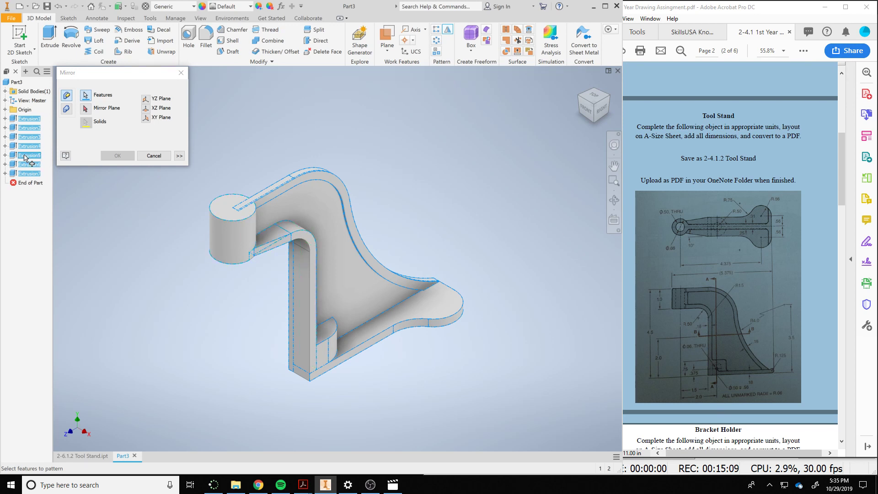
{"action": "left_click", "coordinate": [85, 97]}
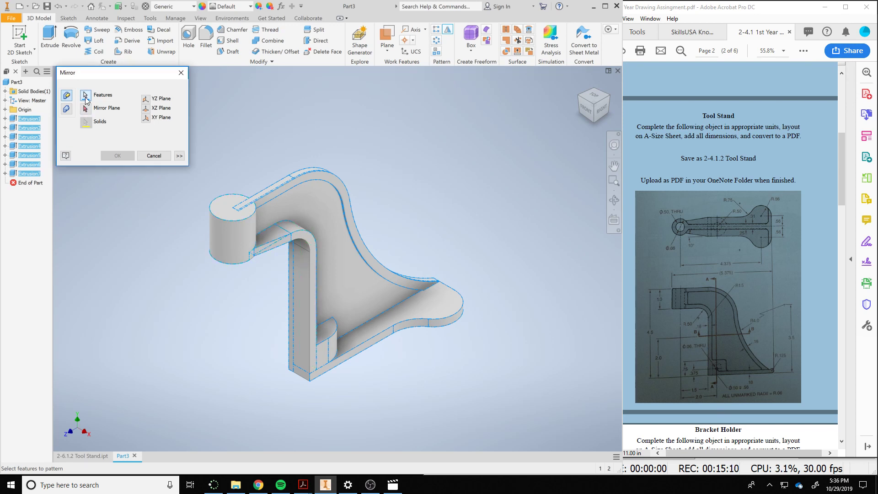
{"action": "left_click", "coordinate": [34, 155]}
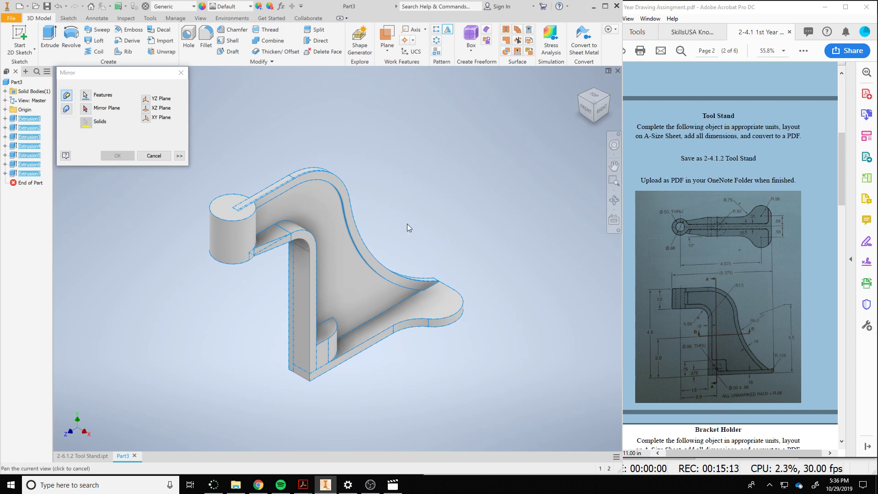
{"action": "left_click", "coordinate": [82, 111]}
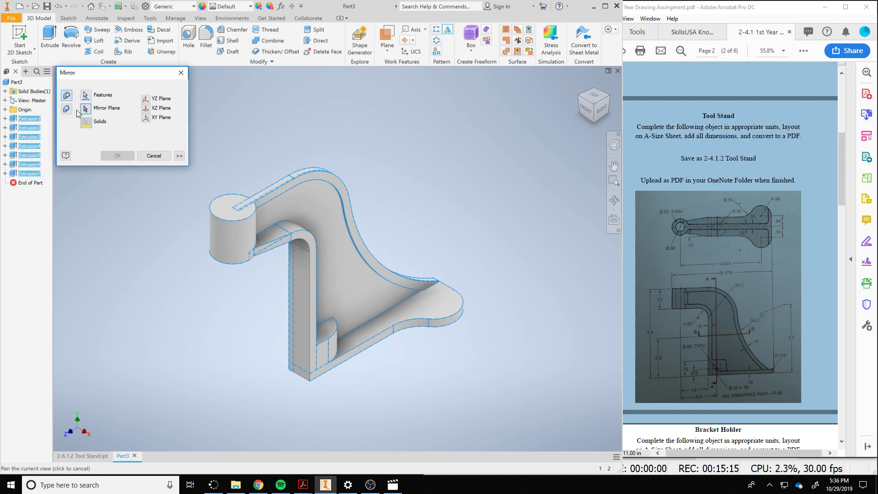
{"action": "left_click", "coordinate": [146, 100]}
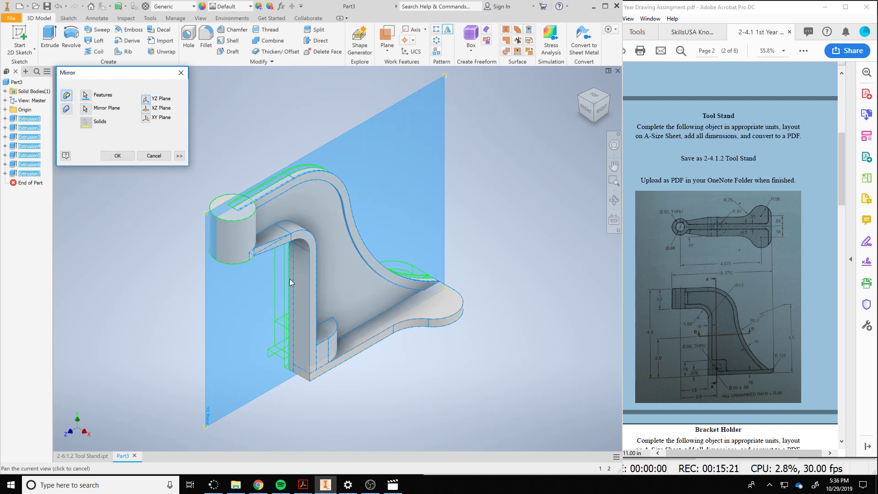
{"action": "left_click", "coordinate": [145, 110]}
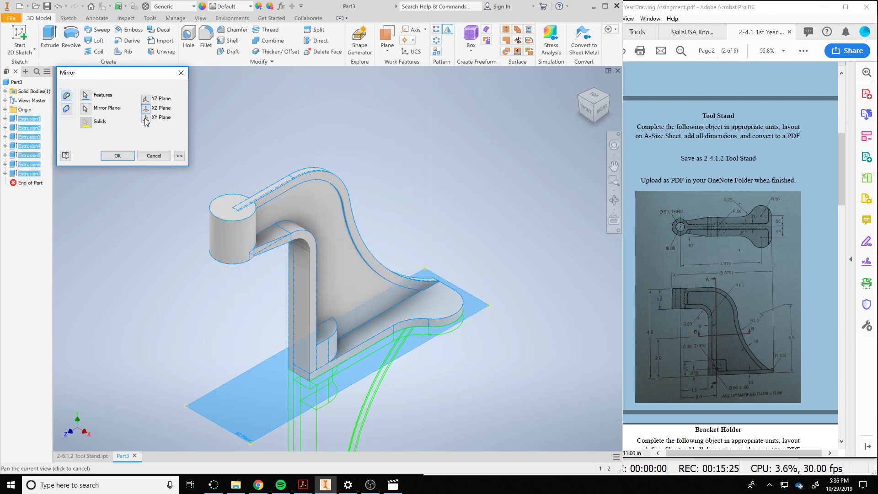
{"action": "left_click", "coordinate": [146, 118]}
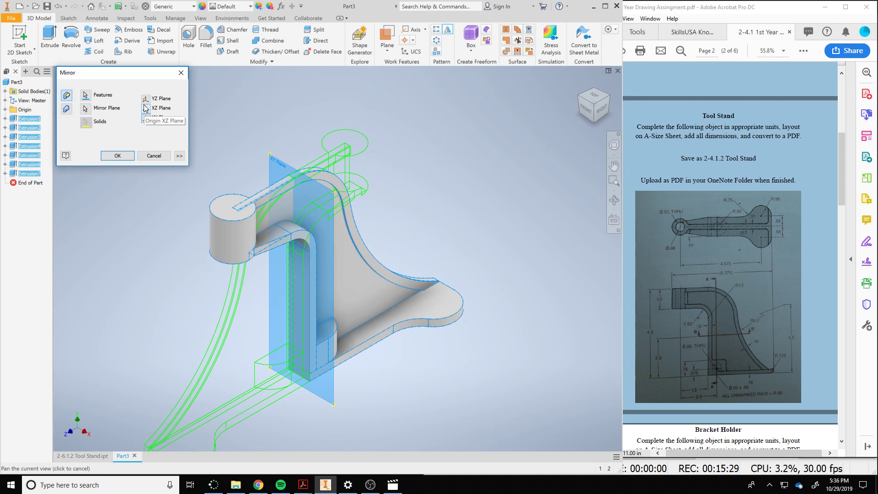
{"action": "left_click", "coordinate": [146, 100]}
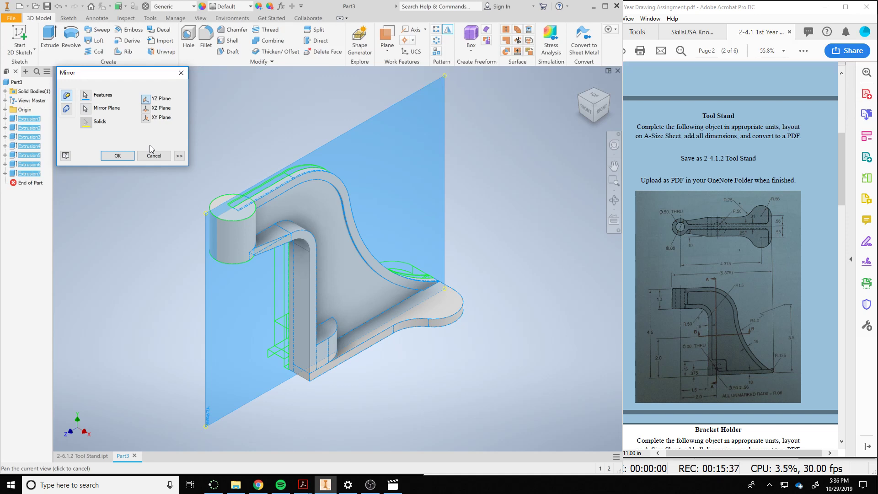
{"action": "left_click", "coordinate": [125, 159]}
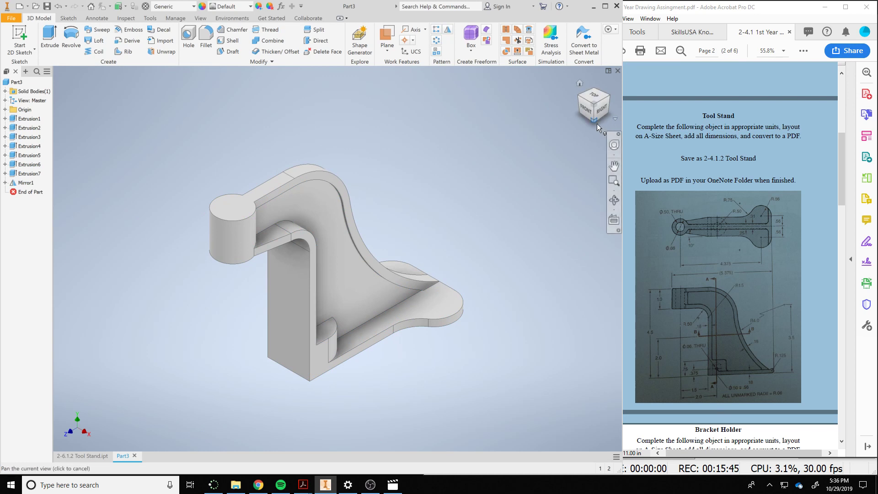
Cut a 0.5 in diameter through-all hole concentric with the round boss, placed on the boss's lower face.
{"action": "left_click", "coordinate": [596, 121]}
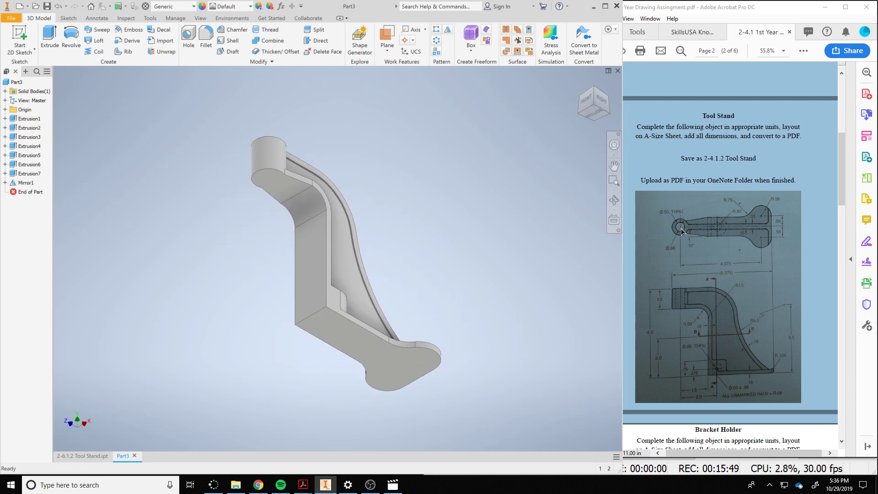
{"action": "left_click", "coordinate": [189, 41]}
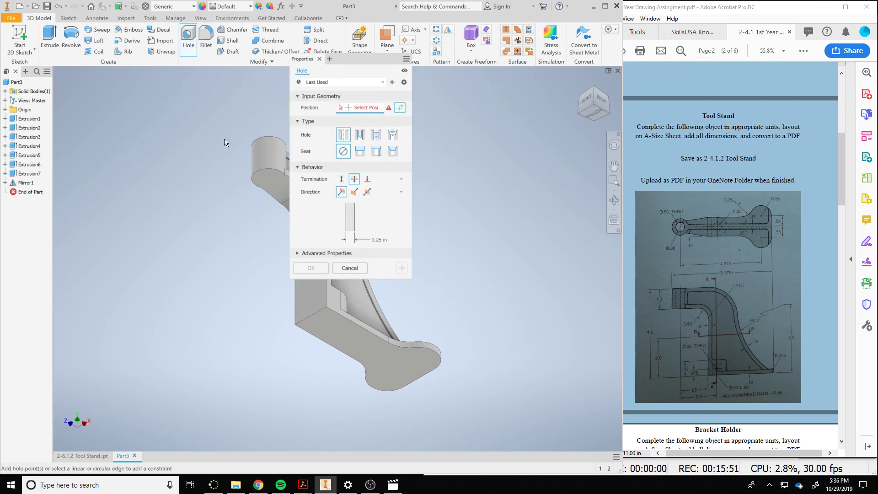
{"action": "left_click", "coordinate": [265, 177]}
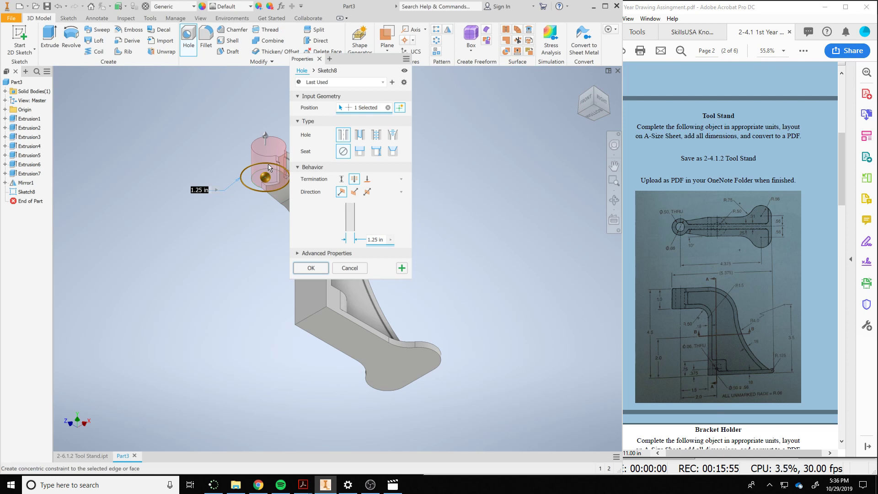
{"action": "scroll", "coordinate": [268, 170], "scroll_direction": "up", "scroll_amount": 5}
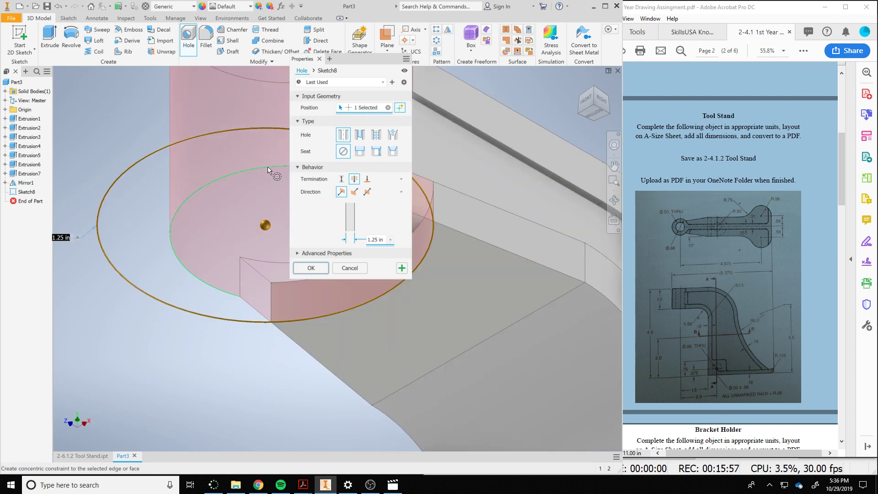
{"action": "left_click", "coordinate": [269, 169]}
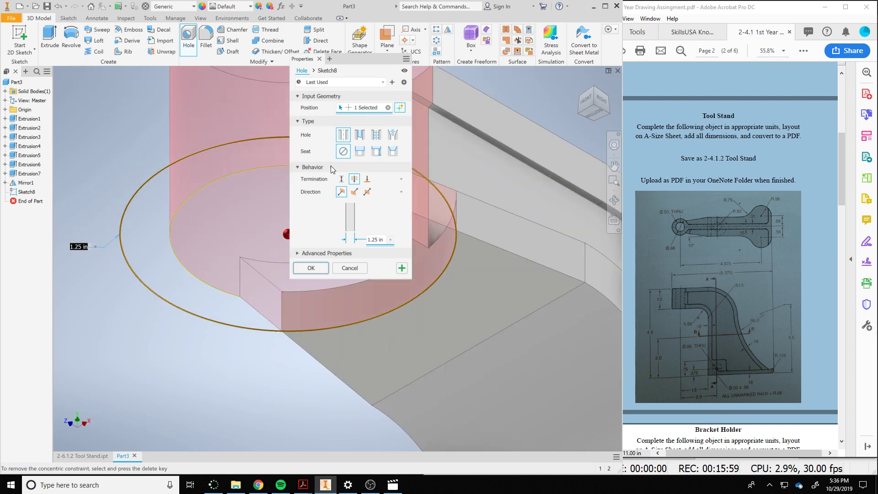
{"action": "left_click", "coordinate": [376, 240]}
{"action": "type", "text": ".5"}
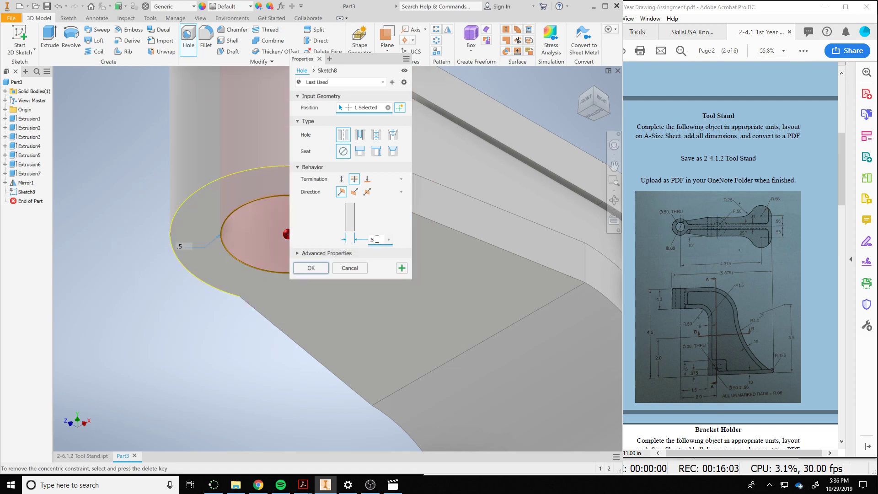
{"action": "left_click", "coordinate": [316, 270]}
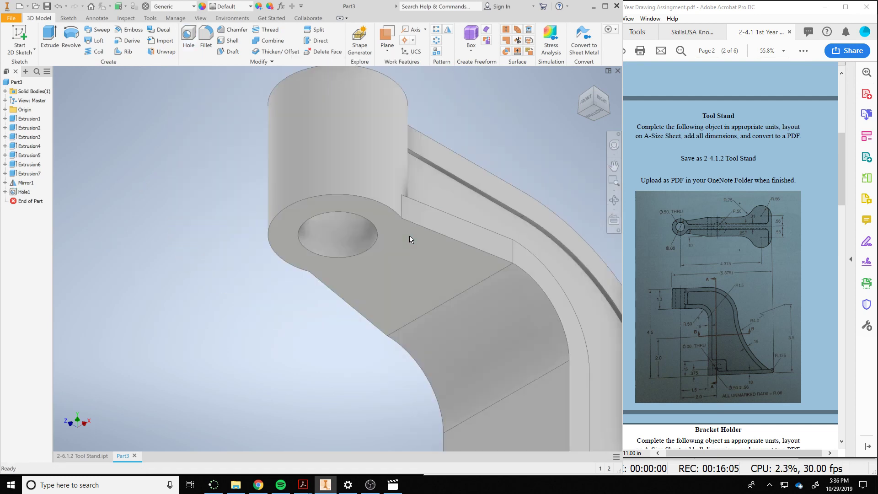
Cut a 0.5 in diameter hole 0.56 in deep into the base's underside, concentric with the pad's round end.
{"action": "left_click", "coordinate": [186, 33]}
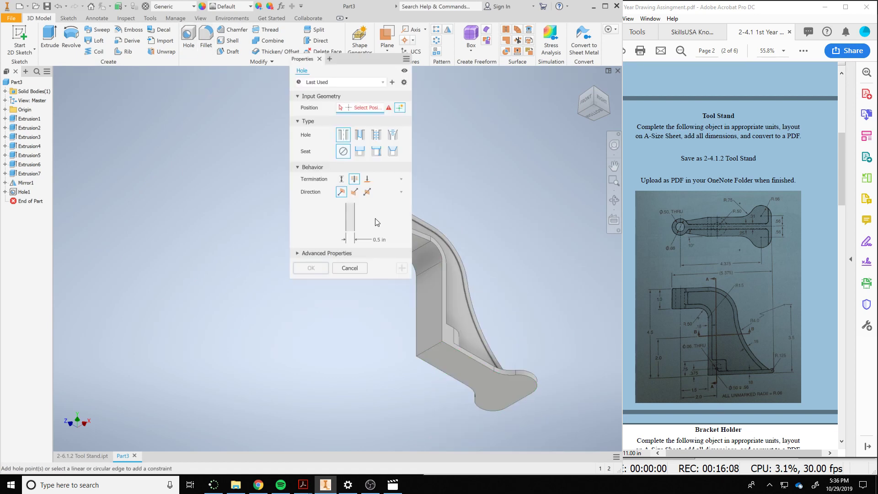
{"action": "left_click", "coordinate": [440, 362]}
{"action": "scroll", "coordinate": [456, 342], "scroll_direction": "down", "scroll_amount": 3}
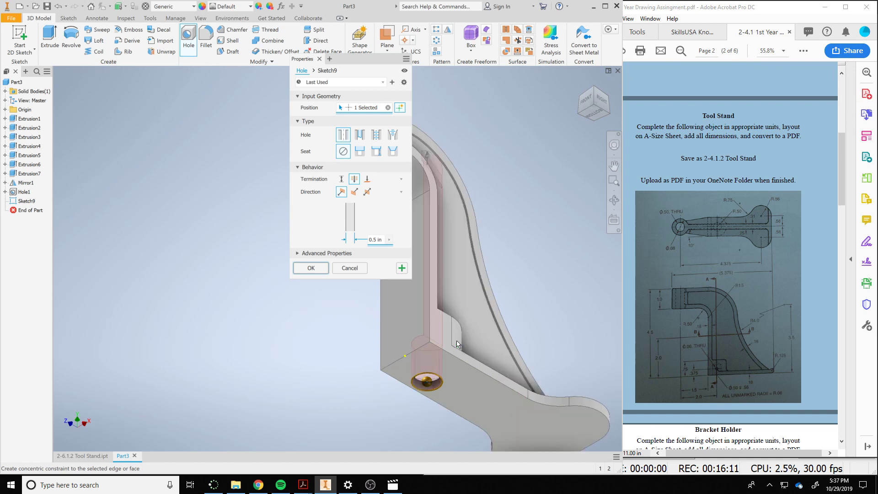
{"action": "scroll", "coordinate": [457, 343], "scroll_direction": "down", "scroll_amount": 2}
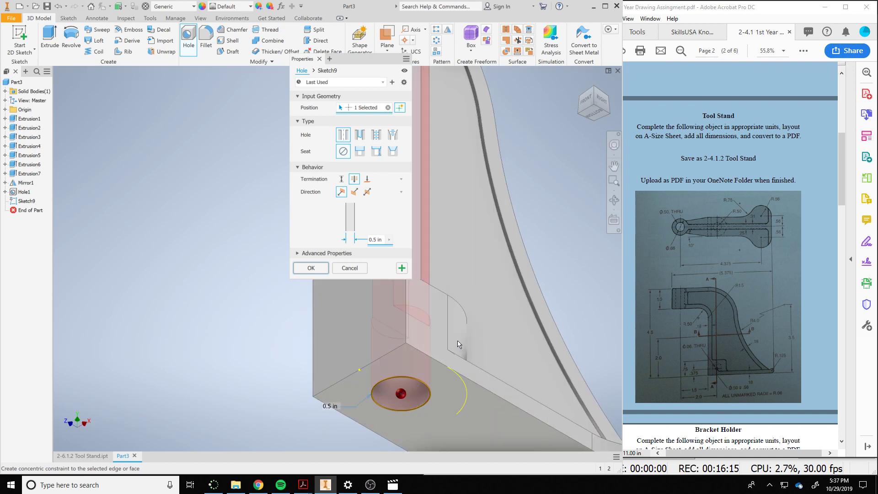
{"action": "left_click", "coordinate": [343, 180]}
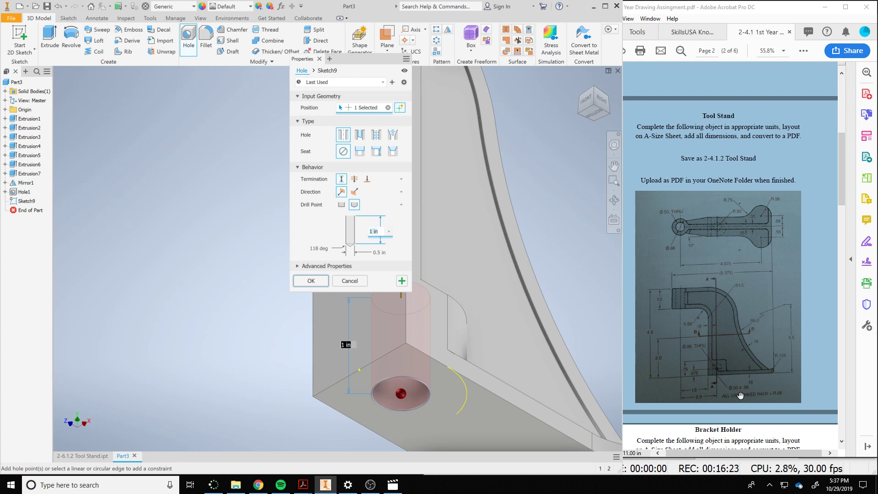
{"action": "type", "text": ".56"}
{"action": "left_click", "coordinate": [311, 281]}
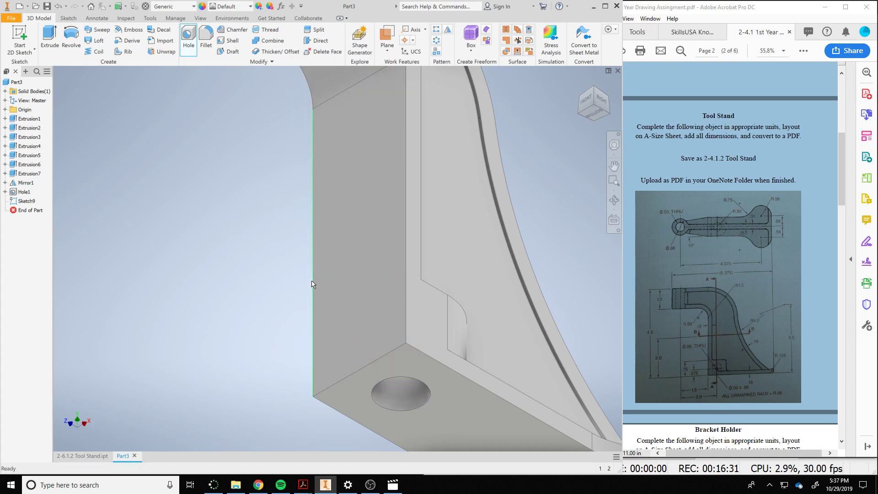
{"action": "left_click", "coordinate": [592, 87]}
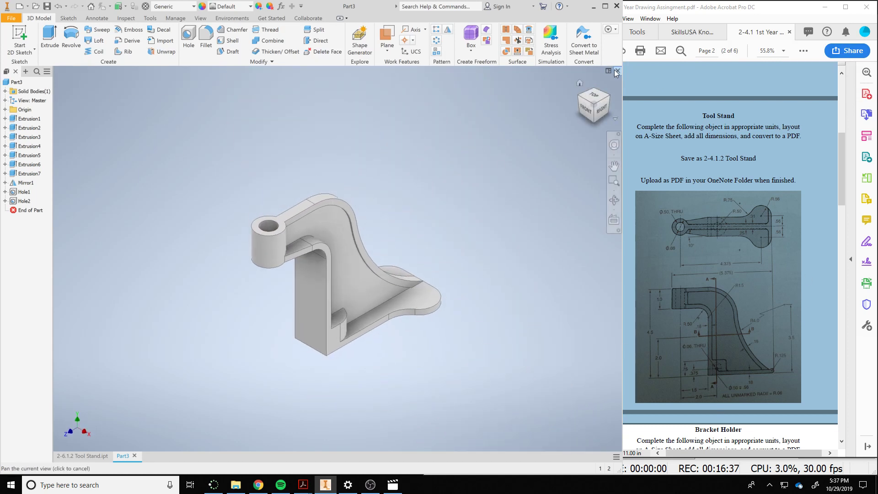
{"action": "left_click", "coordinate": [608, 98]}
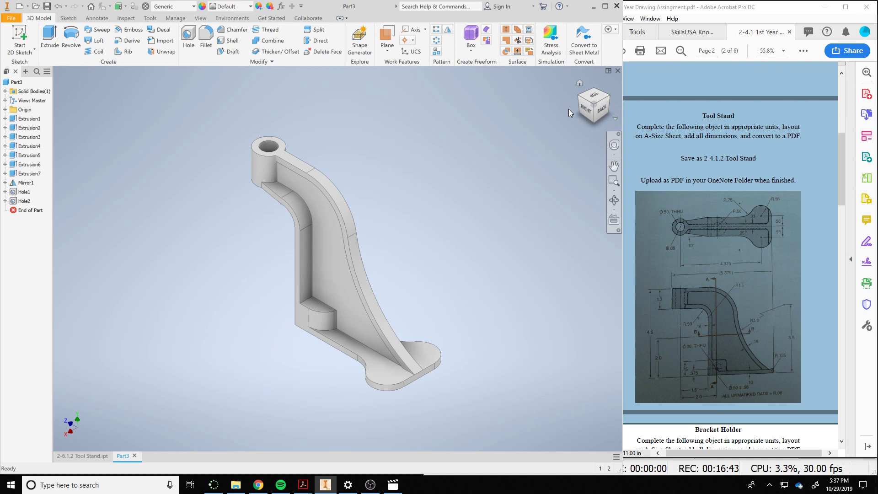
{"action": "left_click", "coordinate": [580, 103]}
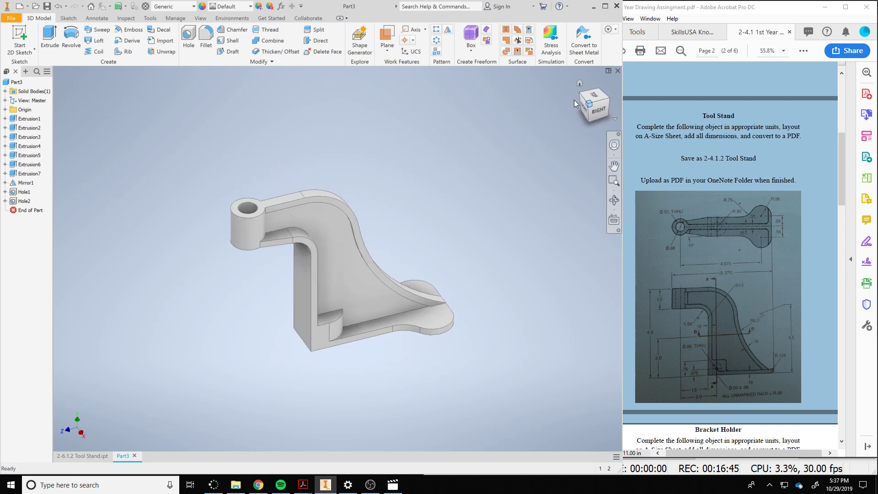
{"action": "left_click", "coordinate": [205, 36]}
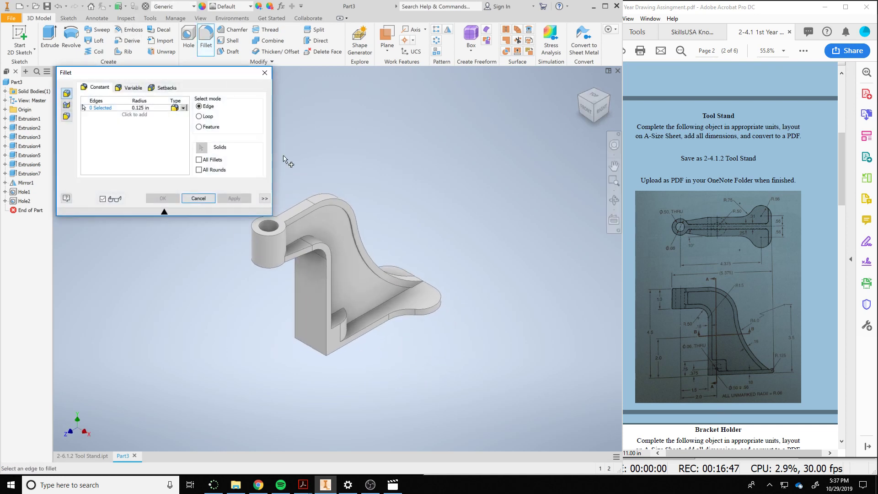
{"action": "left_click", "coordinate": [141, 107]}
{"action": "scroll", "coordinate": [433, 346], "scroll_direction": "up", "scroll_amount": 3}
{"action": "left_click", "coordinate": [351, 297]}
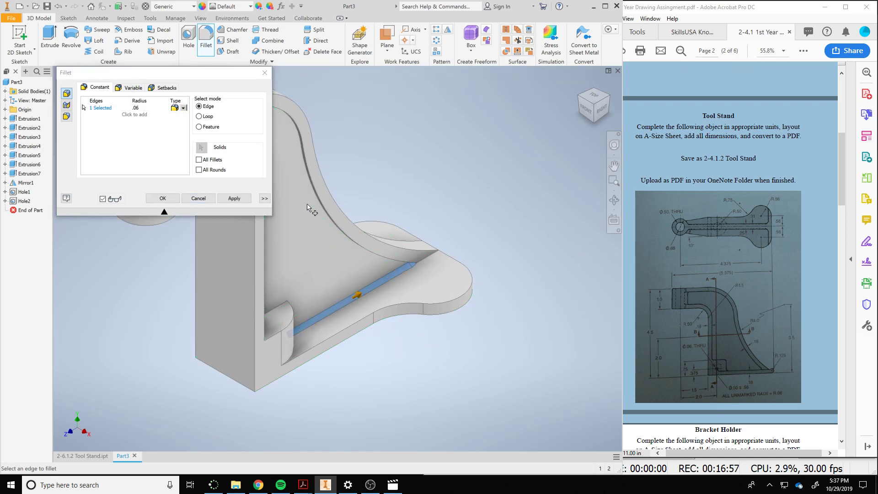
{"action": "scroll", "coordinate": [283, 126], "scroll_direction": "up", "scroll_amount": 4}
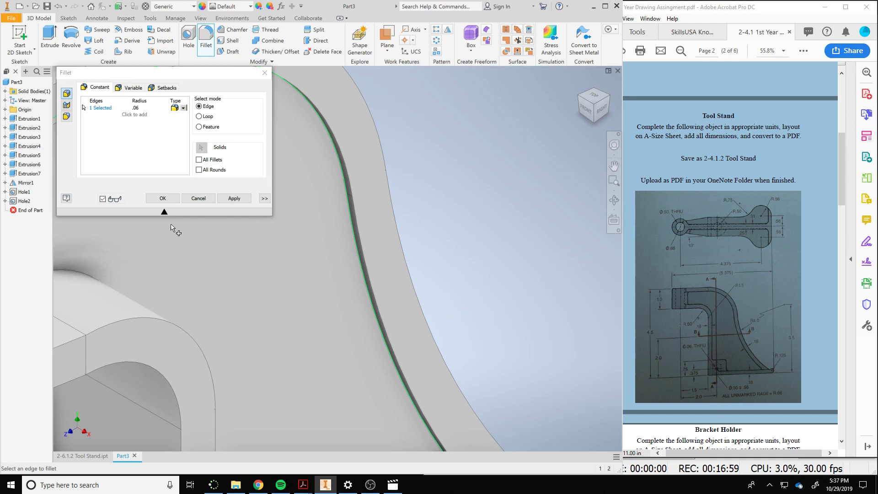
{"action": "left_click", "coordinate": [80, 274]}
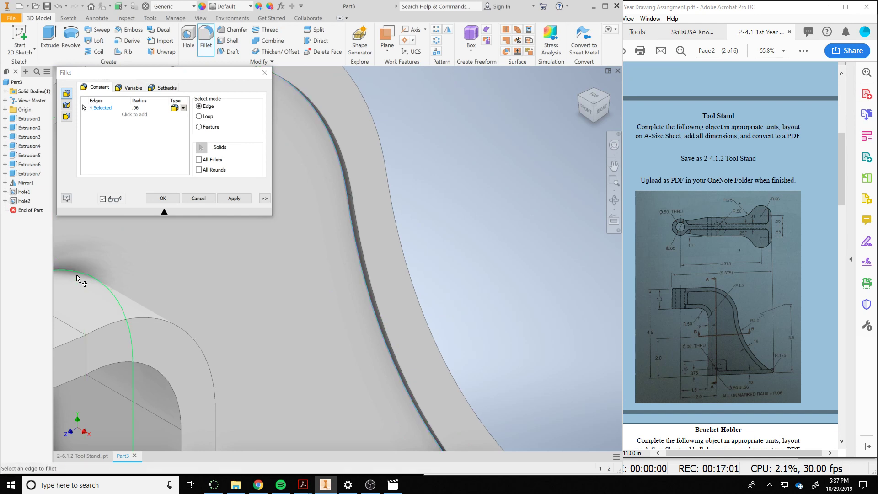
{"action": "scroll", "coordinate": [96, 280], "scroll_direction": "down", "scroll_amount": 5}
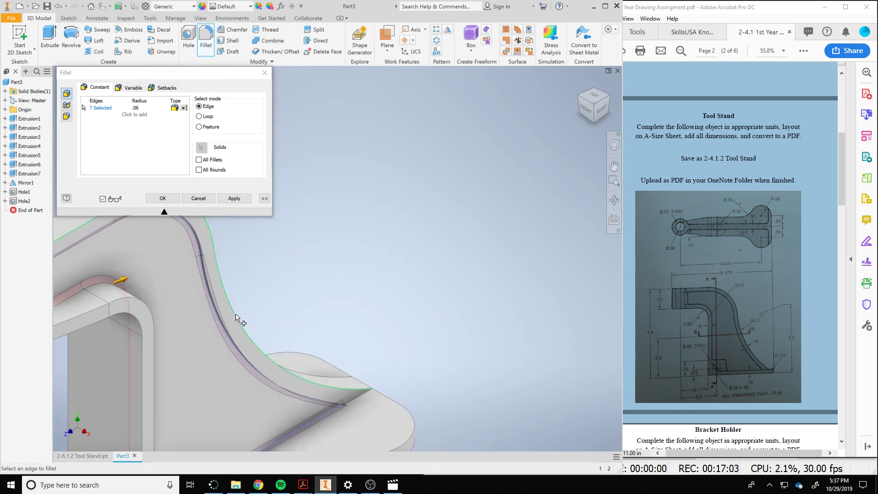
{"action": "scroll", "coordinate": [236, 315], "scroll_direction": "down", "scroll_amount": 3}
{"action": "middle_click_drag", "start_coordinate": [234, 307], "coordinate": [457, 280]}
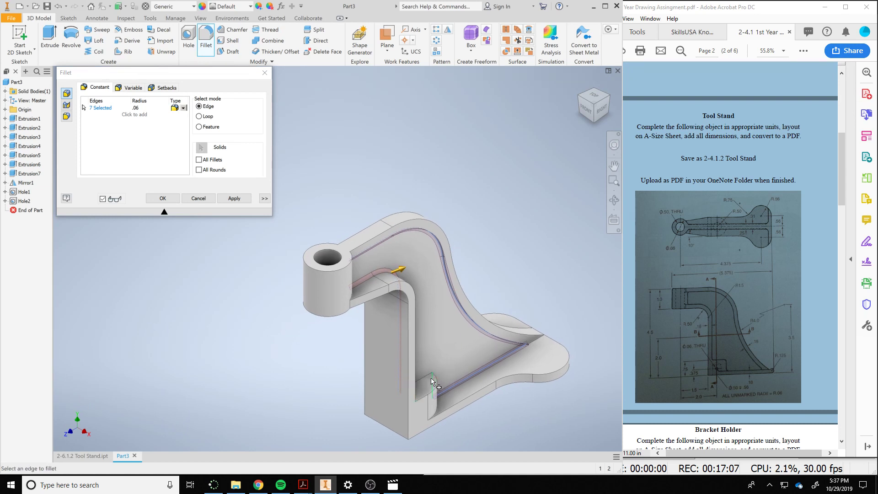
{"action": "left_click", "coordinate": [199, 198]}
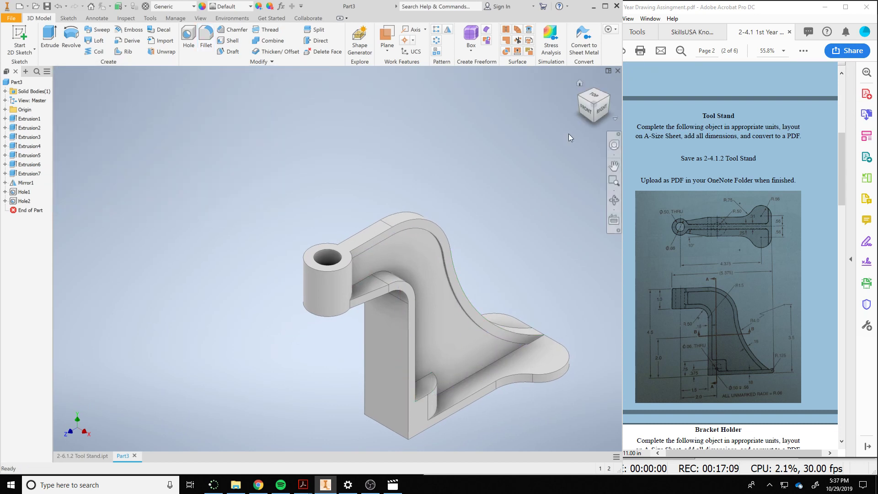
Start saving the part and browse from OneDrive through the 2019-2020 folder to its Inventor subfolder.
{"action": "left_click", "coordinate": [46, 8]}
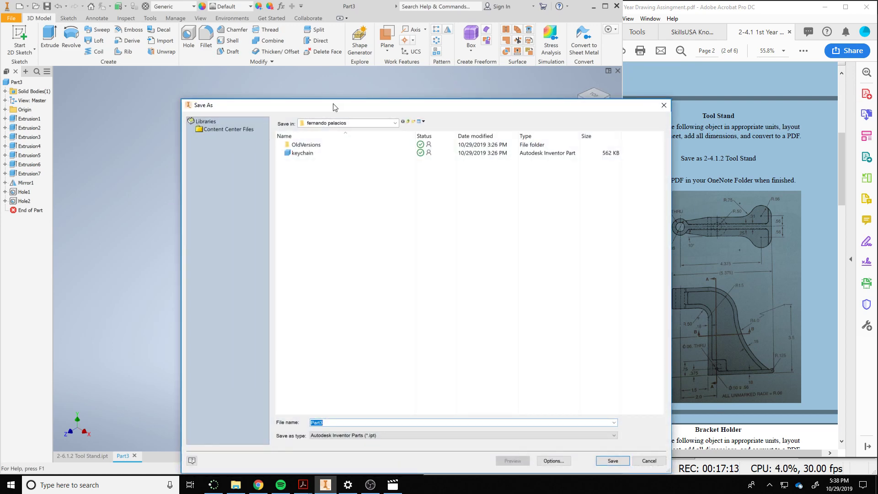
{"action": "left_click", "coordinate": [396, 123]}
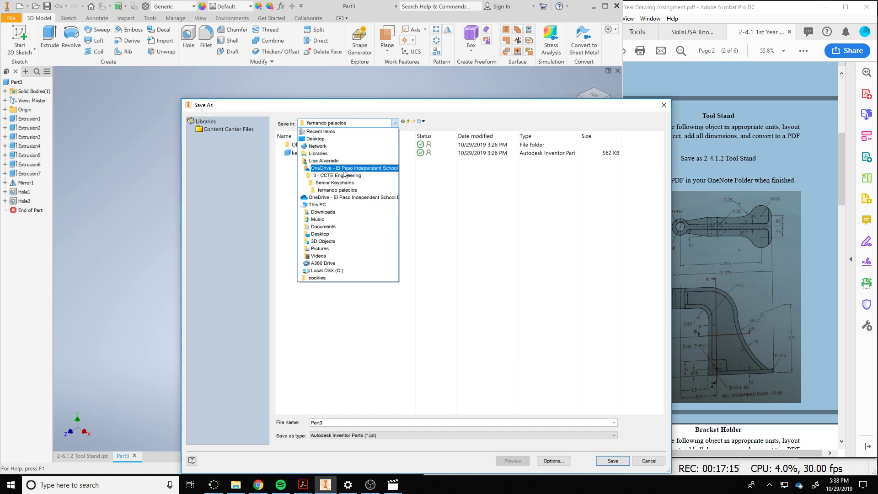
{"action": "left_click", "coordinate": [322, 169]}
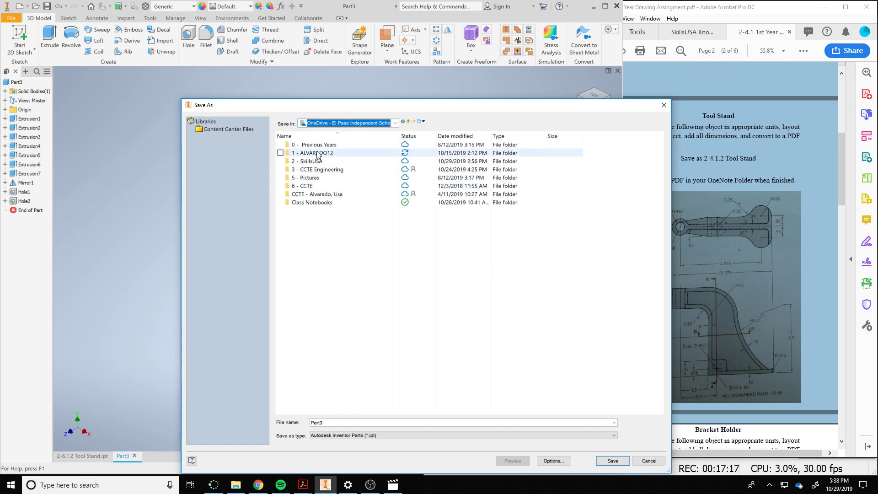
{"action": "double_click", "coordinate": [311, 169]}
{"action": "double_click", "coordinate": [309, 170]}
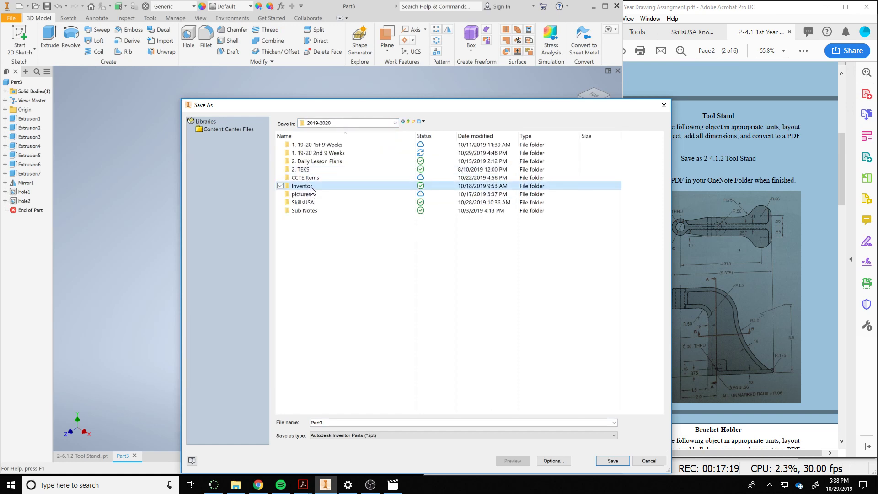
{"action": "double_click", "coordinate": [313, 191]}
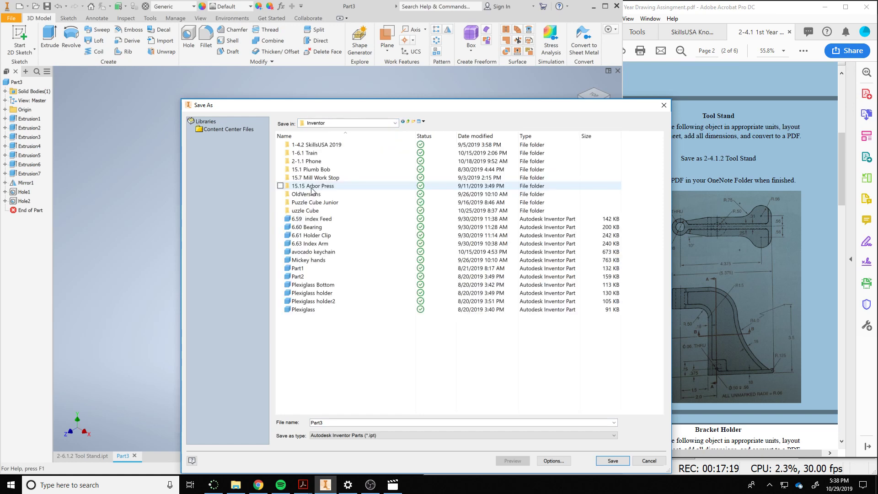
Create a new folder named "2-4.1 Assignment" inside the Inventor folder and open it as the save location.
{"action": "left_click", "coordinate": [414, 122]}
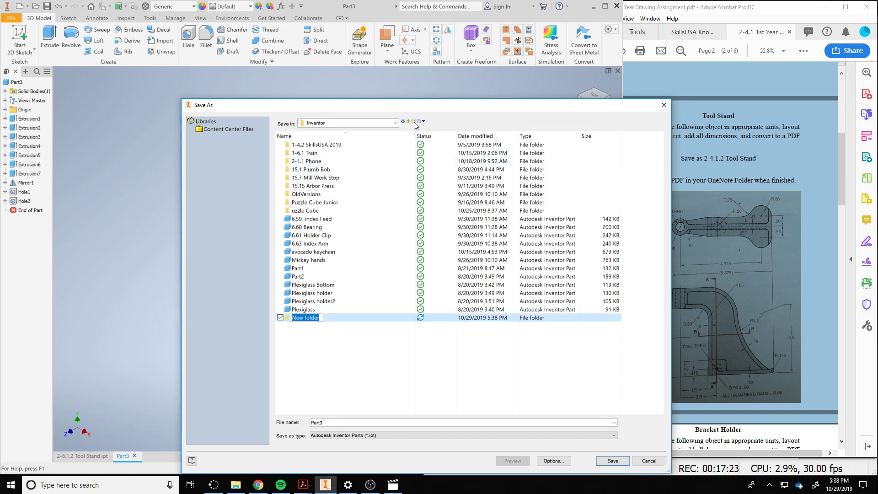
{"action": "type", "text": "2-4.1 Ass"}
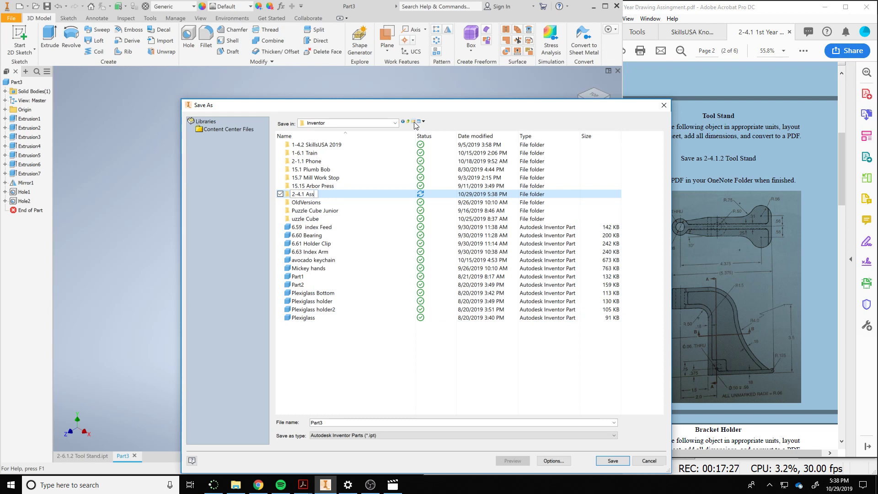
{"action": "type", "text": "ignment"}
{"action": "left_click", "coordinate": [287, 195]}
{"action": "double_click", "coordinate": [289, 169]}
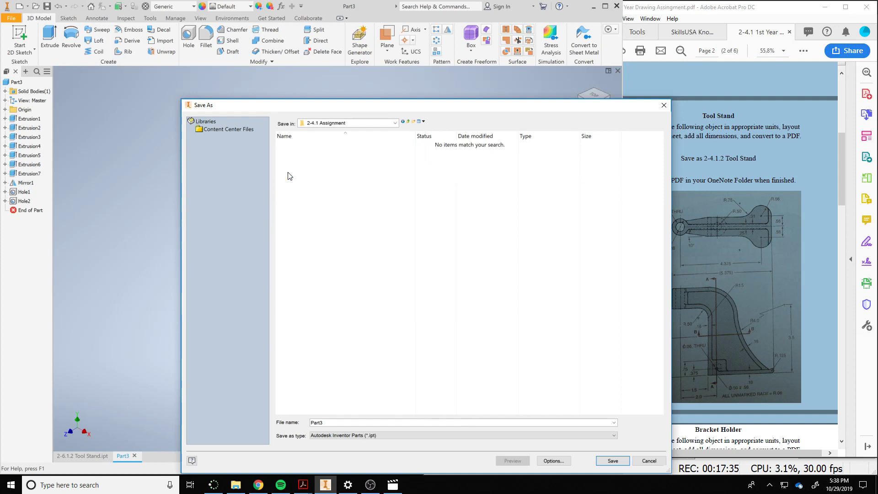
Save the part as "2-4.1.2 Tool Stand" in the assignment folder.
{"action": "double_click", "coordinate": [363, 424]}
{"action": "type", "text": "2-4.1.2 Tool Stand"}
{"action": "key", "text": "Return"}
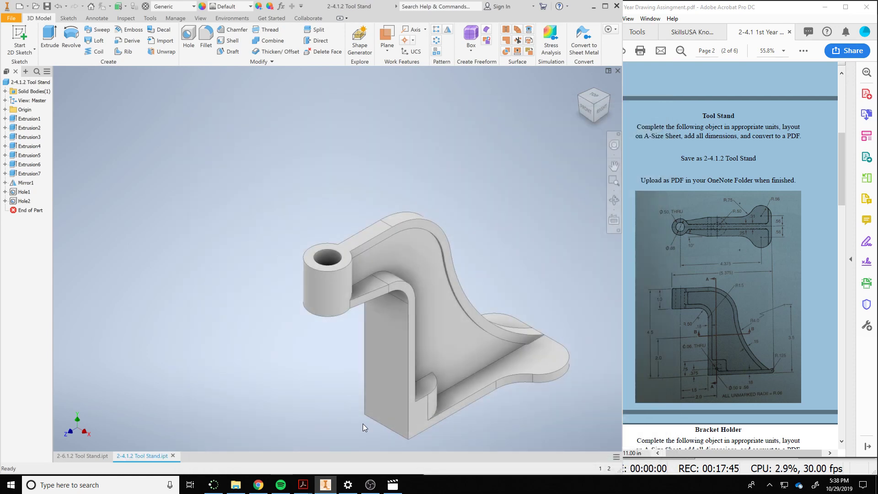
Create a drawing from the inch LA TitleBlock.idw template and set the stand's Right view as the base view at the sheet's lower left.
{"action": "left_click", "coordinate": [19, 6]}
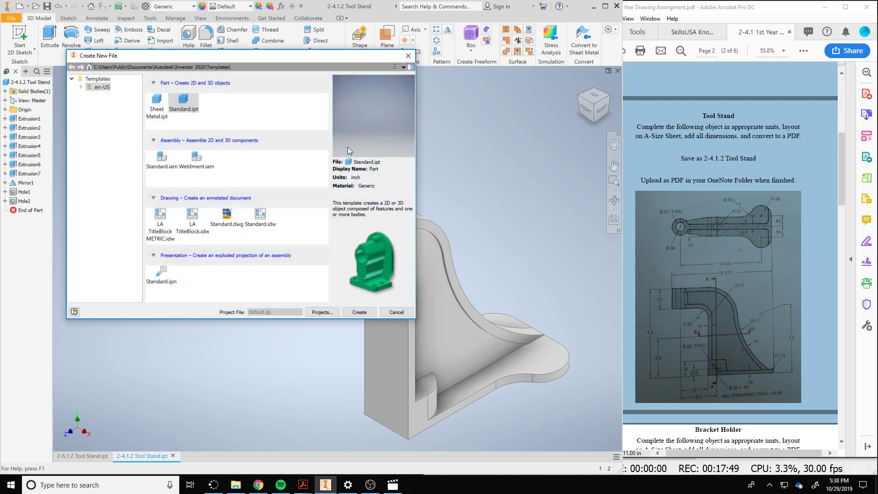
{"action": "double_click", "coordinate": [200, 233]}
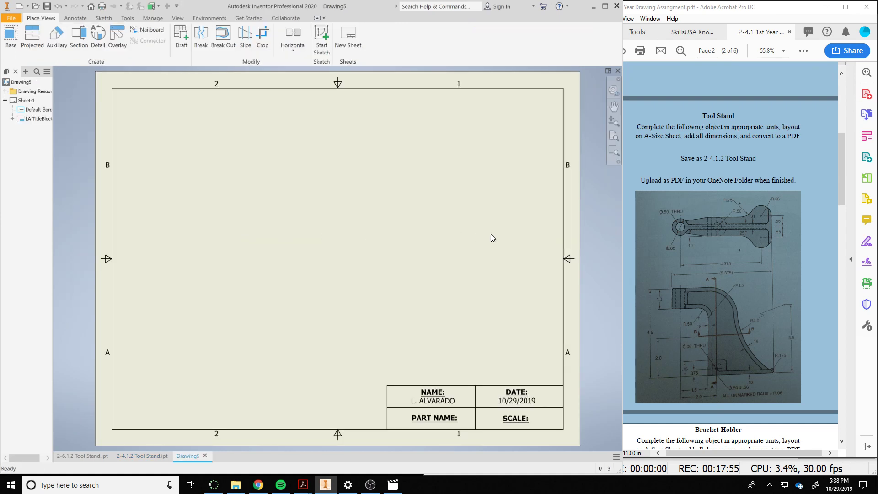
{"action": "left_click", "coordinate": [10, 37]}
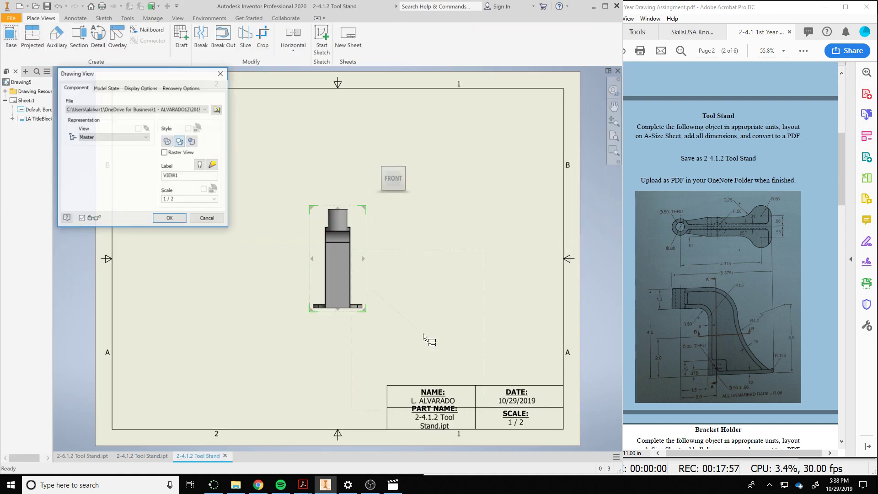
{"action": "left_click", "coordinate": [409, 178]}
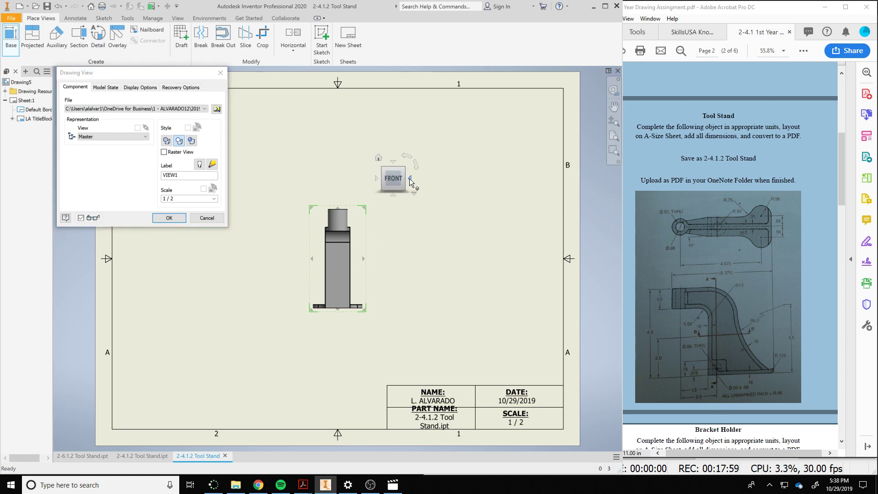
{"action": "left_click_drag", "start_coordinate": [339, 280], "coordinate": [242, 331]}
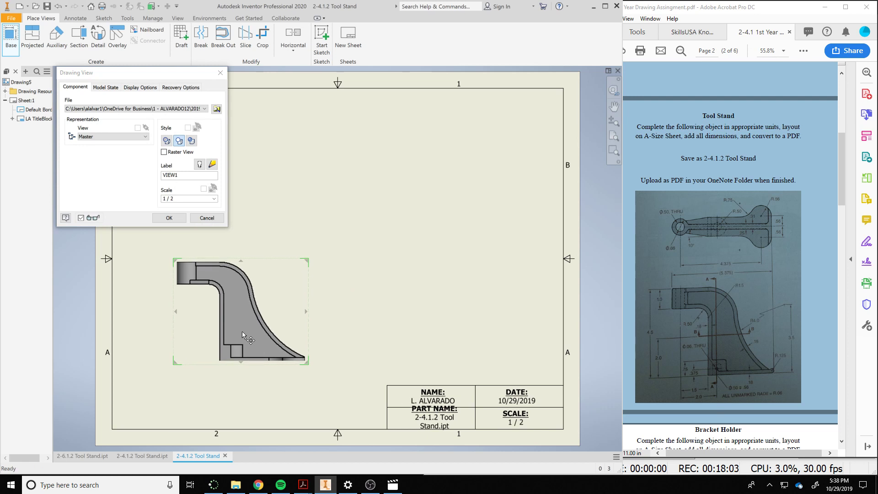
Project a top view above the base view, an end view beside it and an isometric view in the sheet's upper right.
{"action": "left_click", "coordinate": [257, 168]}
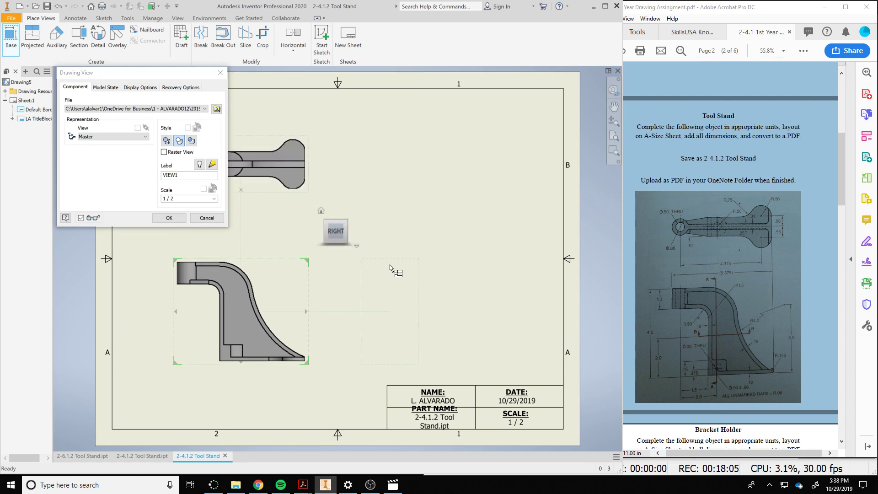
{"action": "left_click", "coordinate": [426, 277]}
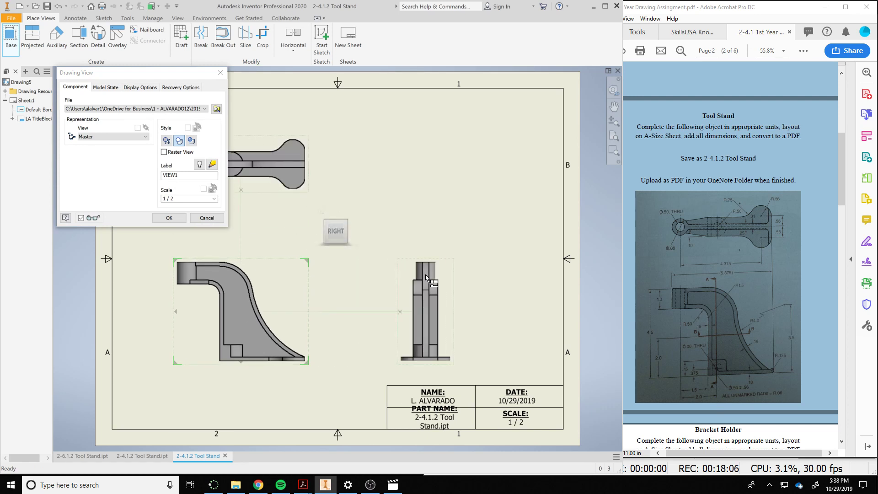
{"action": "left_click", "coordinate": [496, 138]}
{"action": "left_click", "coordinate": [169, 218]}
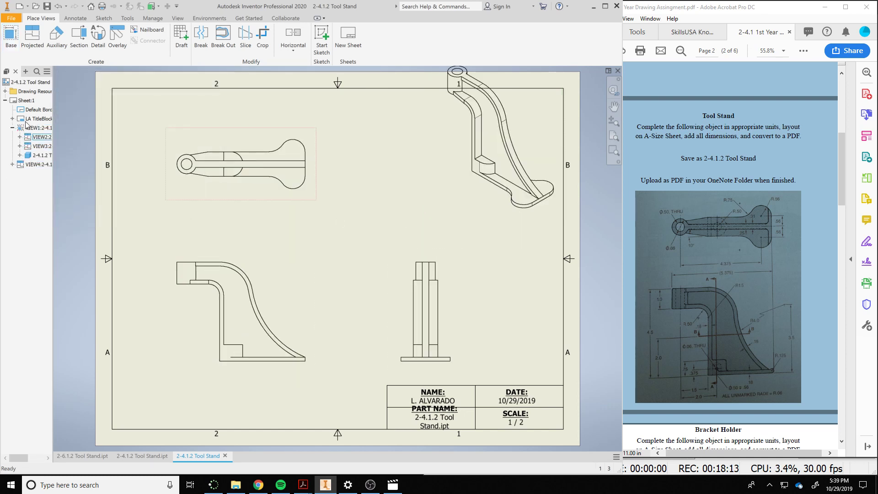
Change the drawing sheet's size to B.
{"action": "left_click", "coordinate": [26, 101]}
{"action": "right_click", "coordinate": [26, 102]}
{"action": "left_click", "coordinate": [78, 150]}
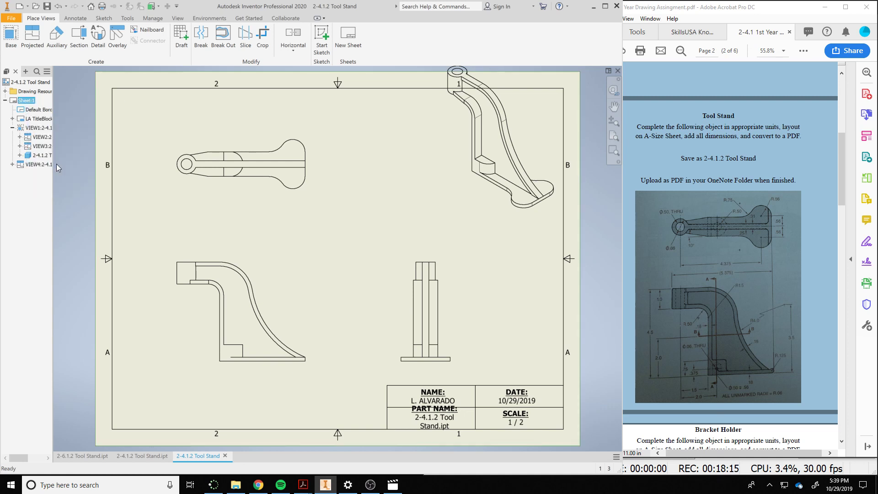
{"action": "left_click", "coordinate": [101, 130]}
{"action": "left_click", "coordinate": [75, 146]}
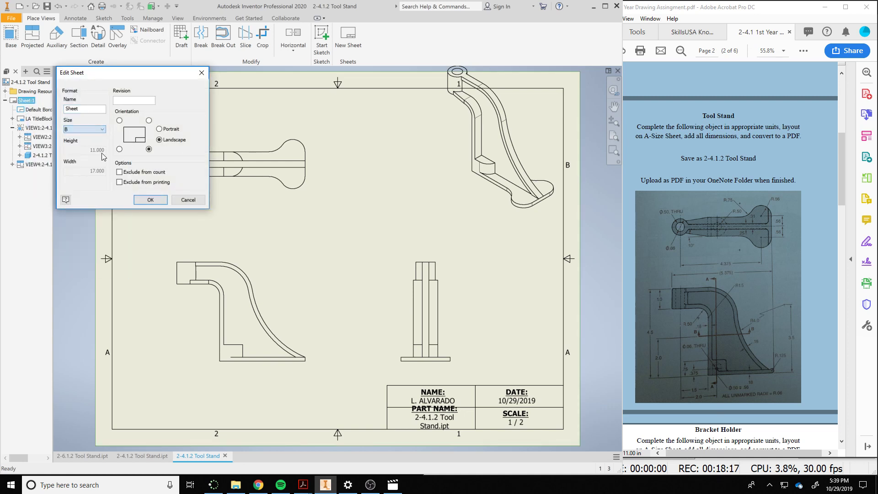
{"action": "left_click", "coordinate": [142, 201]}
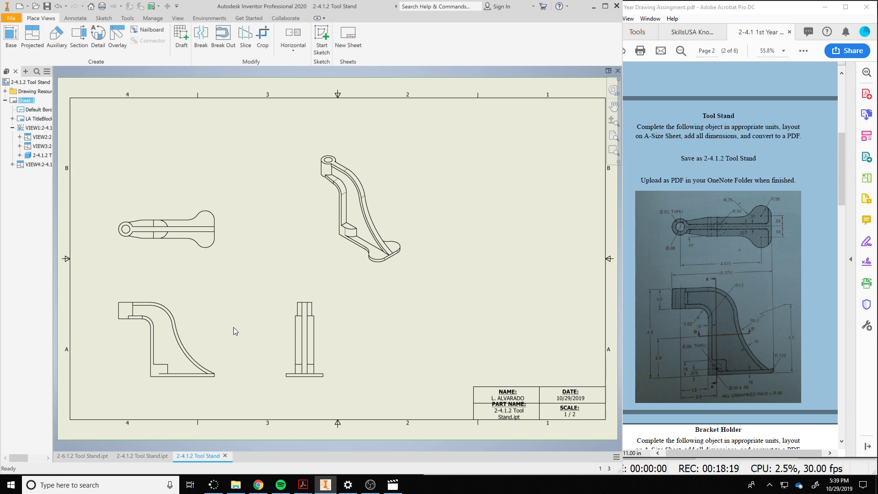
Set the base view's scale to 1:1.
{"action": "double_click", "coordinate": [218, 334]}
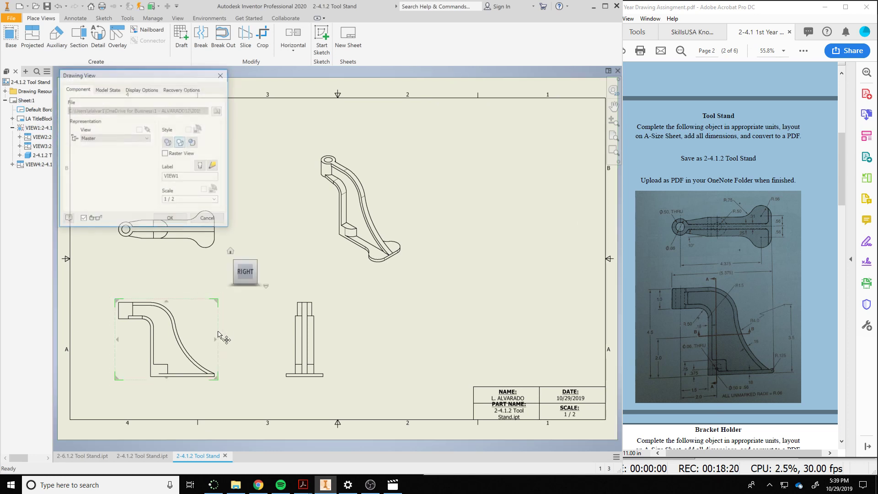
{"action": "left_click", "coordinate": [213, 198]}
{"action": "left_click", "coordinate": [183, 217]}
{"action": "left_click", "coordinate": [169, 218]}
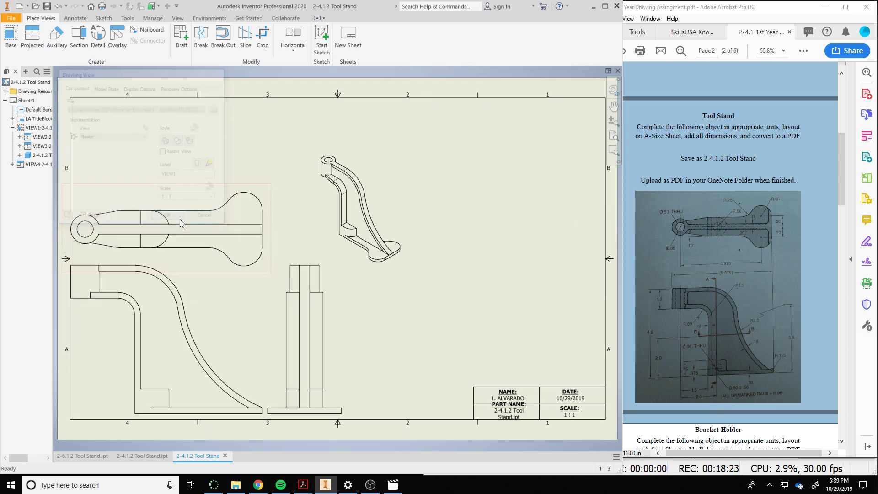
Spread the views over the sheet, with the isometric in the upper right corner and space around the base, top and end views.
{"action": "left_click_drag", "start_coordinate": [354, 235], "coordinate": [558, 183]}
{"action": "left_click_drag", "start_coordinate": [355, 311], "coordinate": [482, 318]}
{"action": "left_click_drag", "start_coordinate": [219, 193], "coordinate": [243, 125]}
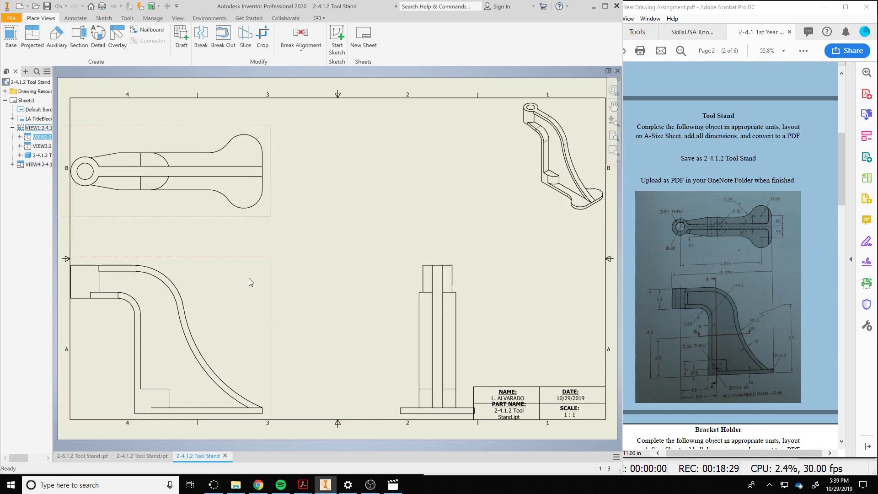
{"action": "left_click_drag", "start_coordinate": [278, 280], "coordinate": [313, 250]}
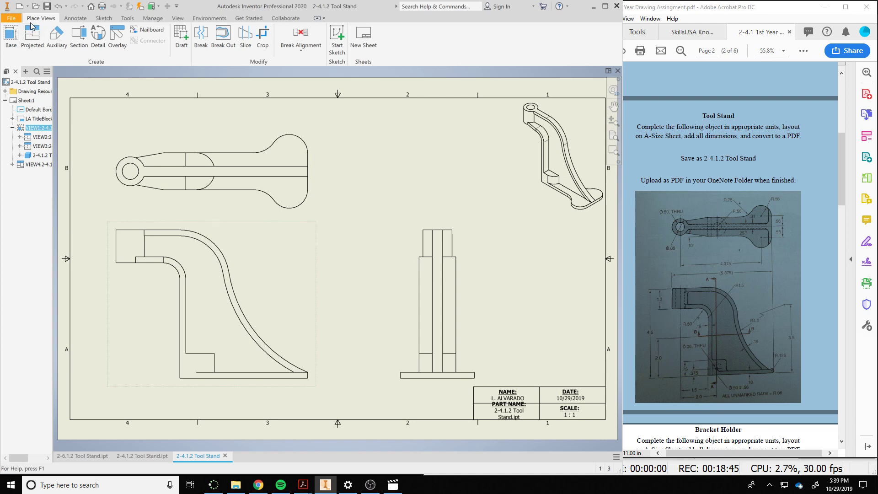
Add center marks to the top view, one on the round boss's hole and one on the arc at the middle pad.
{"action": "left_click", "coordinate": [74, 17]}
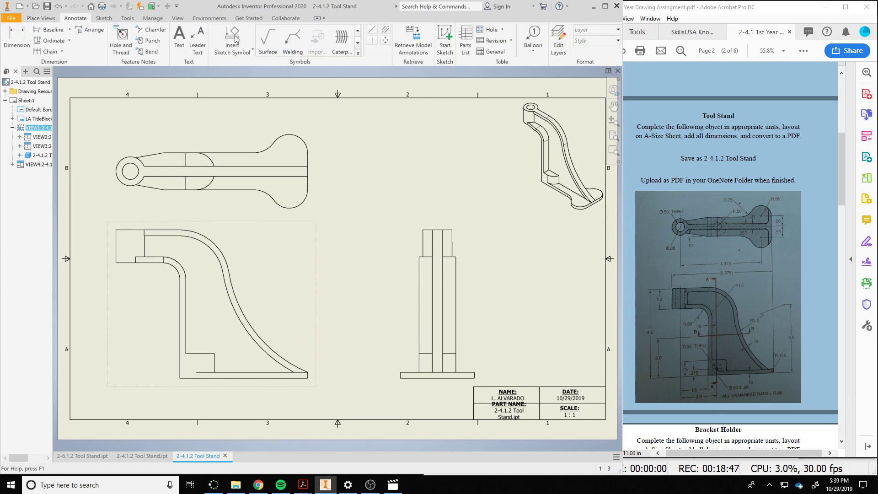
{"action": "left_click", "coordinate": [136, 164]}
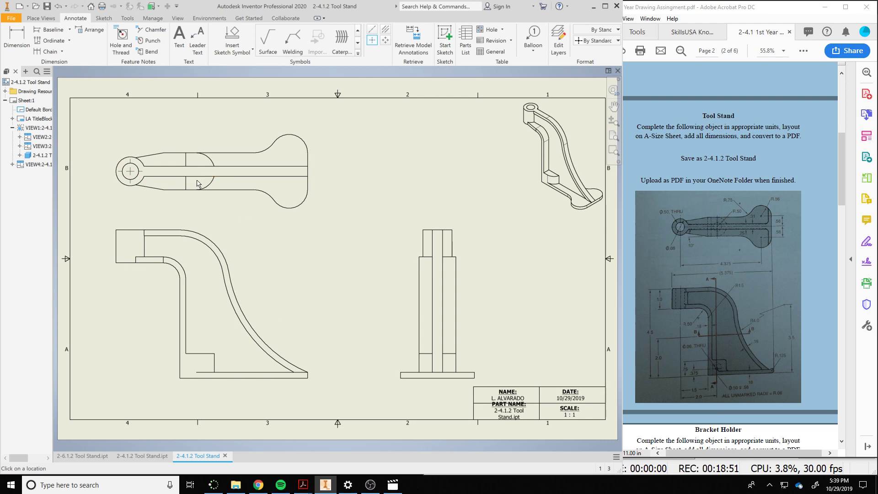
{"action": "left_click", "coordinate": [210, 181]}
{"action": "key", "text": "Escape"}
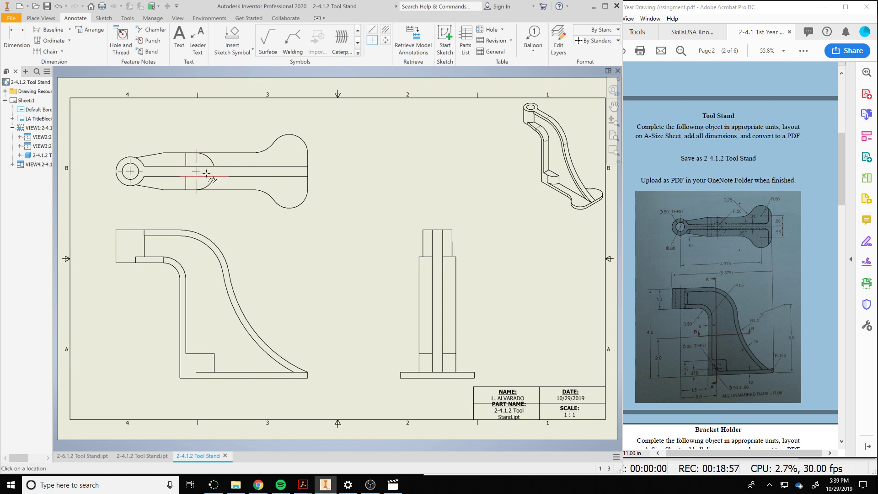
{"action": "left_click", "coordinate": [342, 51]}
{"action": "right_click", "coordinate": [389, 168]}
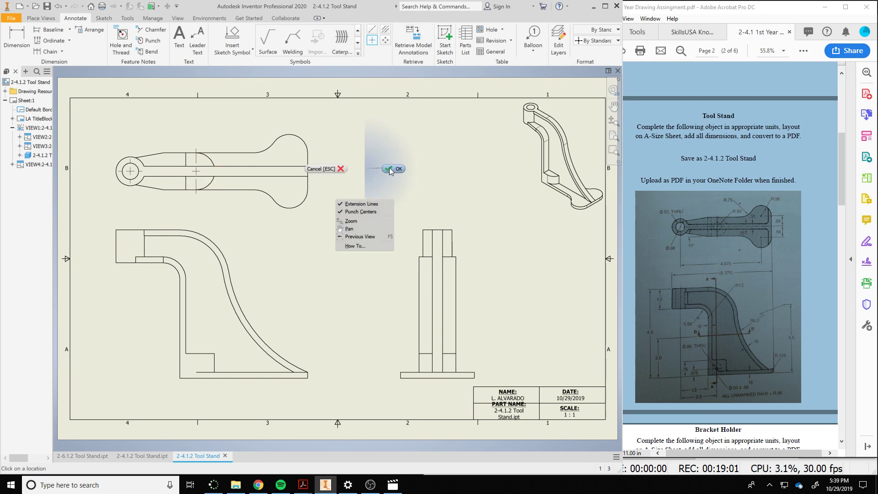
{"action": "key", "text": "Escape"}
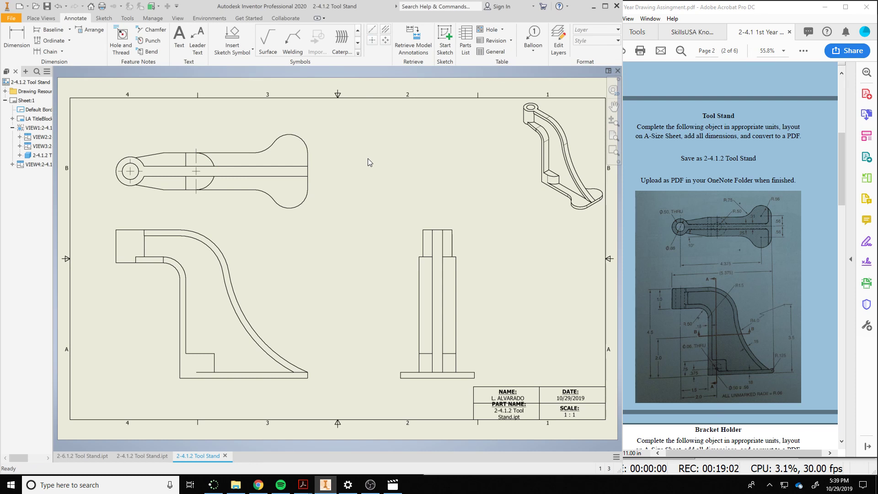
Add a bisector centerline midway between the two vertical edges of the cylindrical boss in the base view.
{"action": "left_click", "coordinate": [385, 29]}
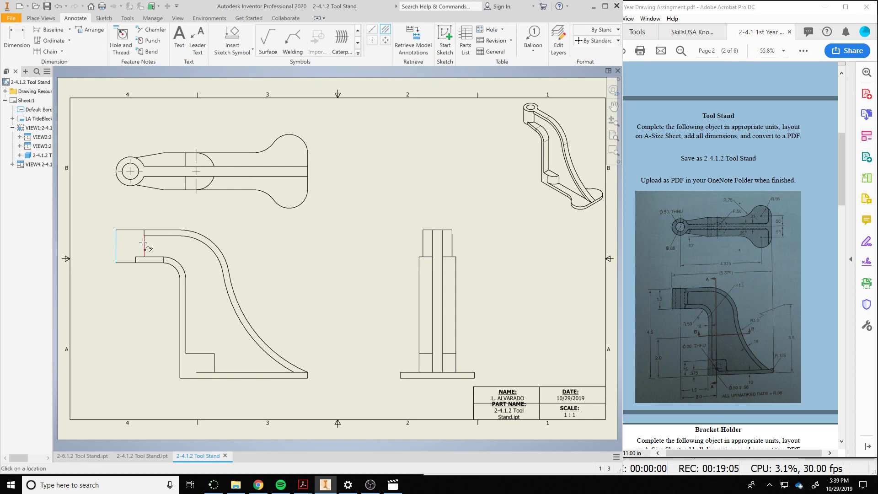
{"action": "right_click", "coordinate": [390, 254]}
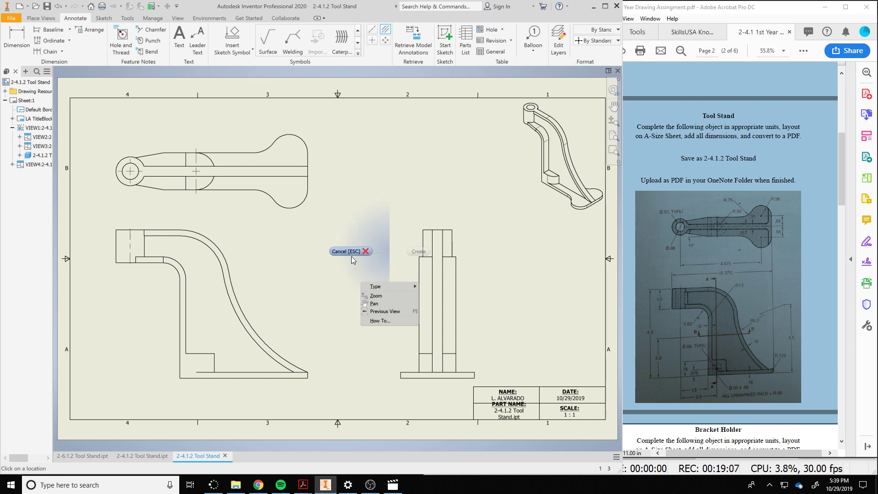
{"action": "left_click", "coordinate": [343, 197]}
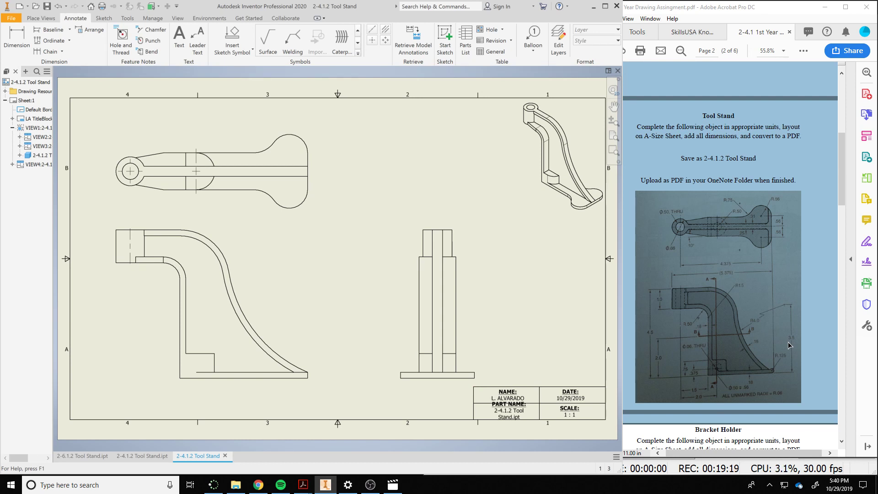
Move the end view slightly farther away from the base view.
{"action": "left_click_drag", "start_coordinate": [485, 340], "coordinate": [496, 337]}
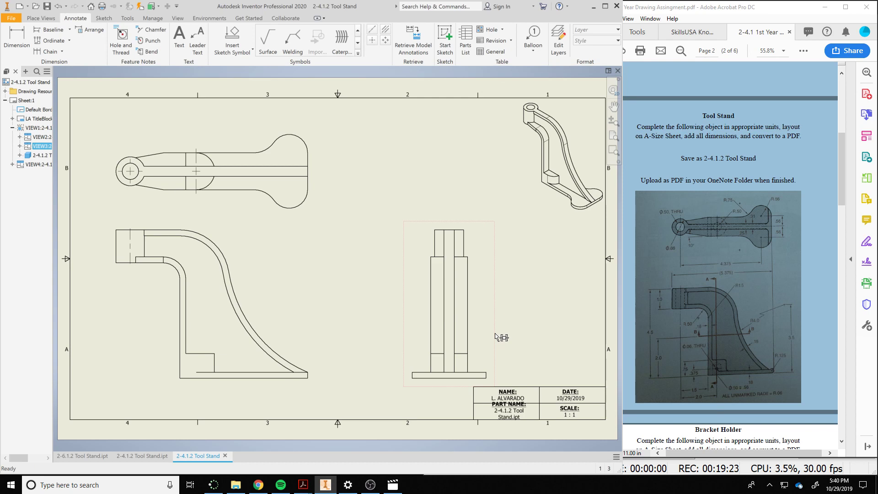